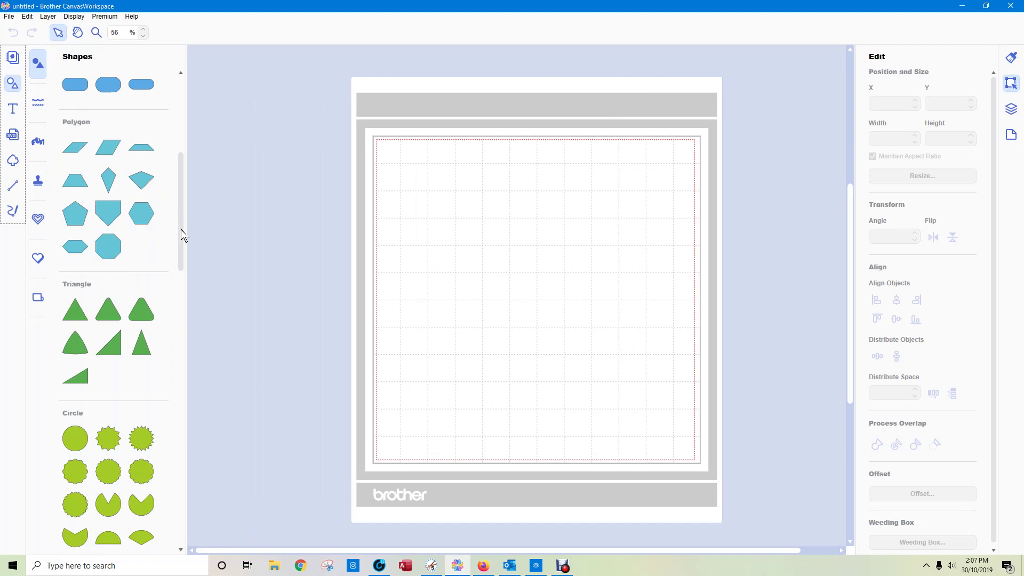
Step: Add a rectangle to the mat and size it 95 mm wide by 100 mm high with its aspect ratio unlocked
drag(256, 249, 475, 201)
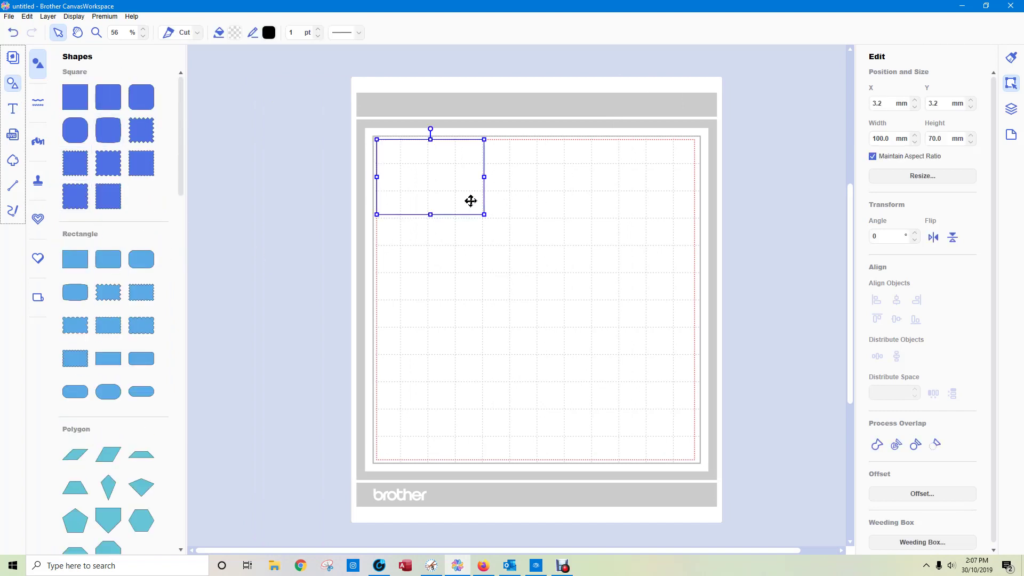
click(901, 141)
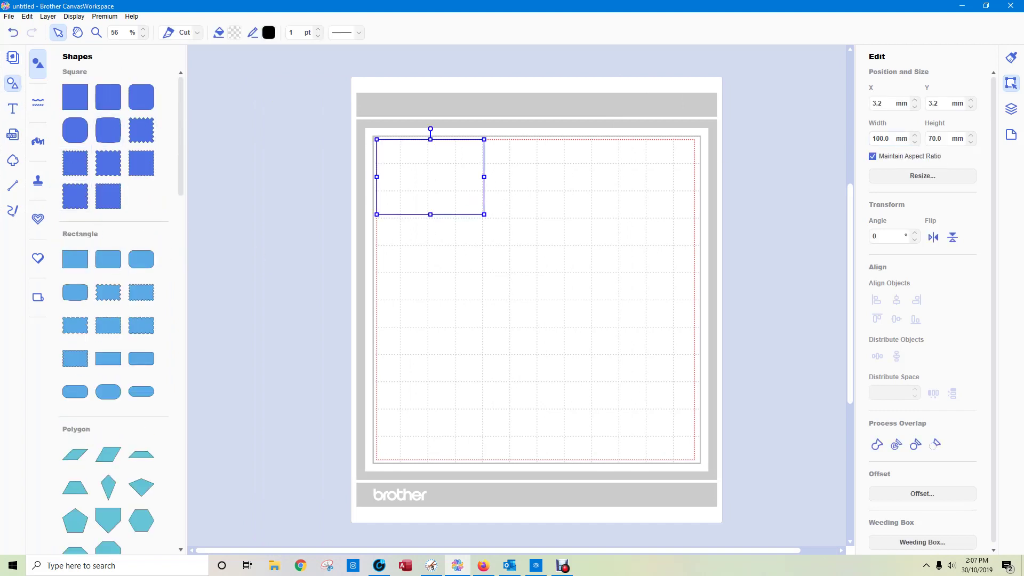
key(ctrl+a)
key(Return)
double_click(935, 138)
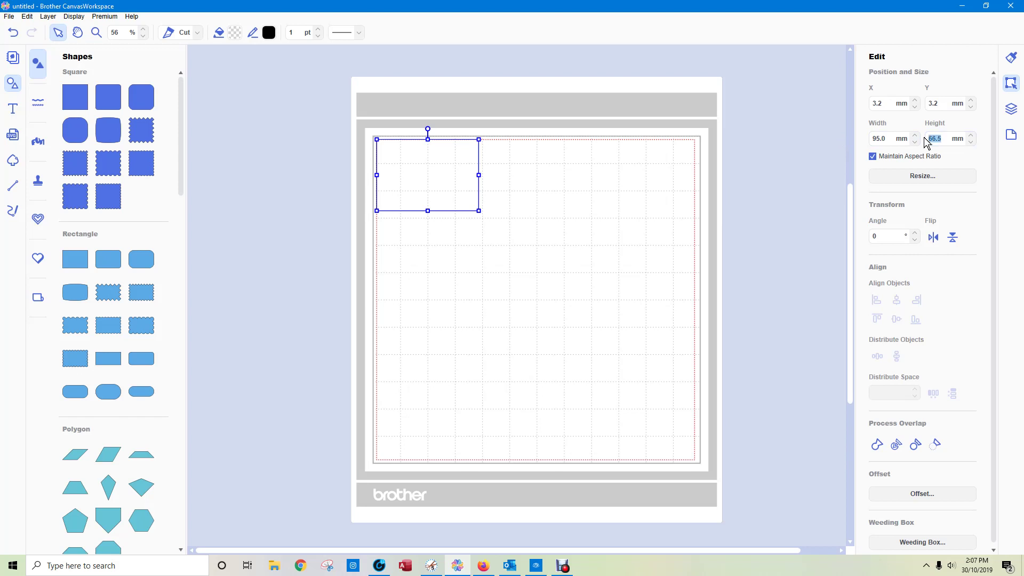
click(872, 156)
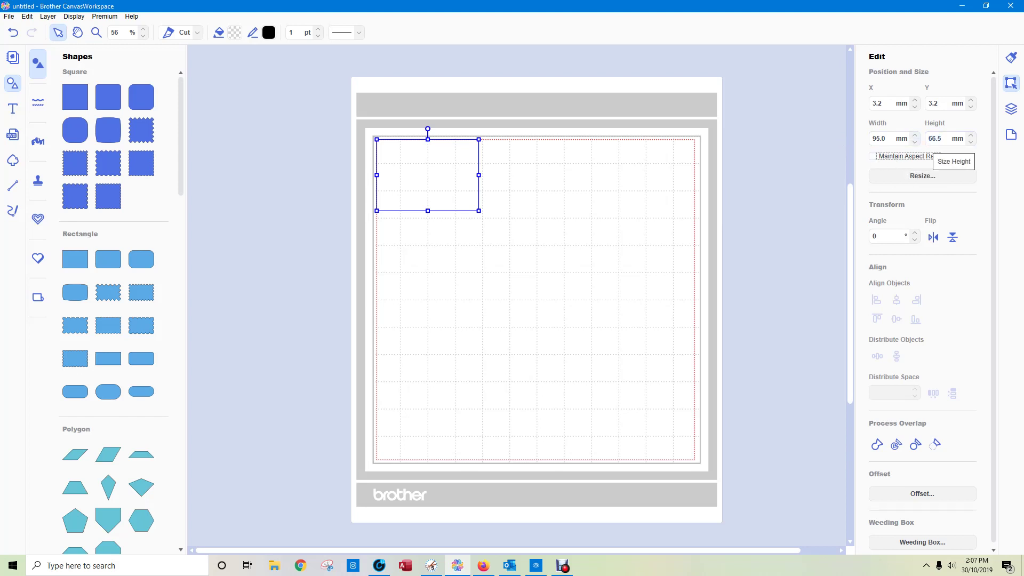
double_click(935, 139)
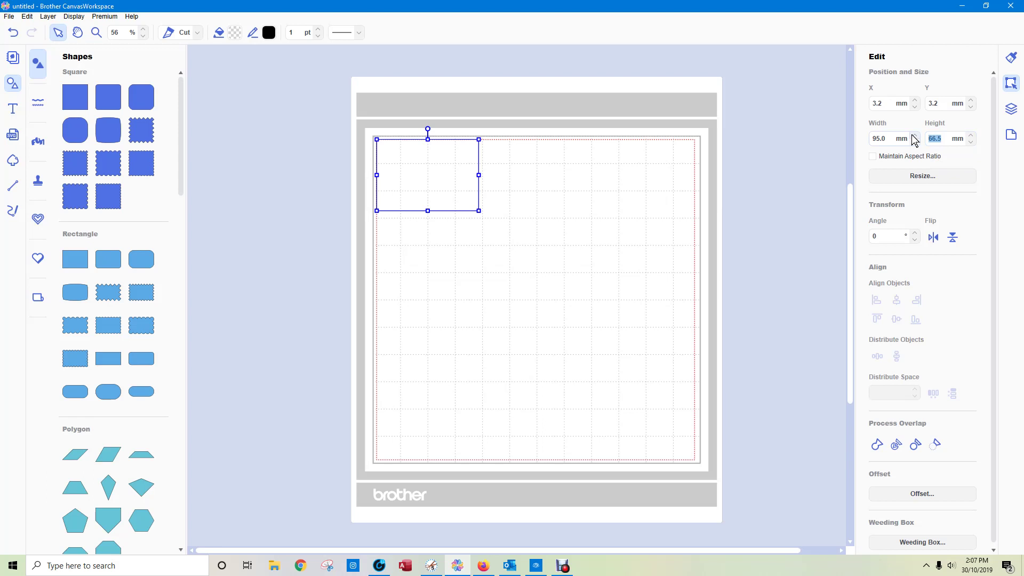
key(Return)
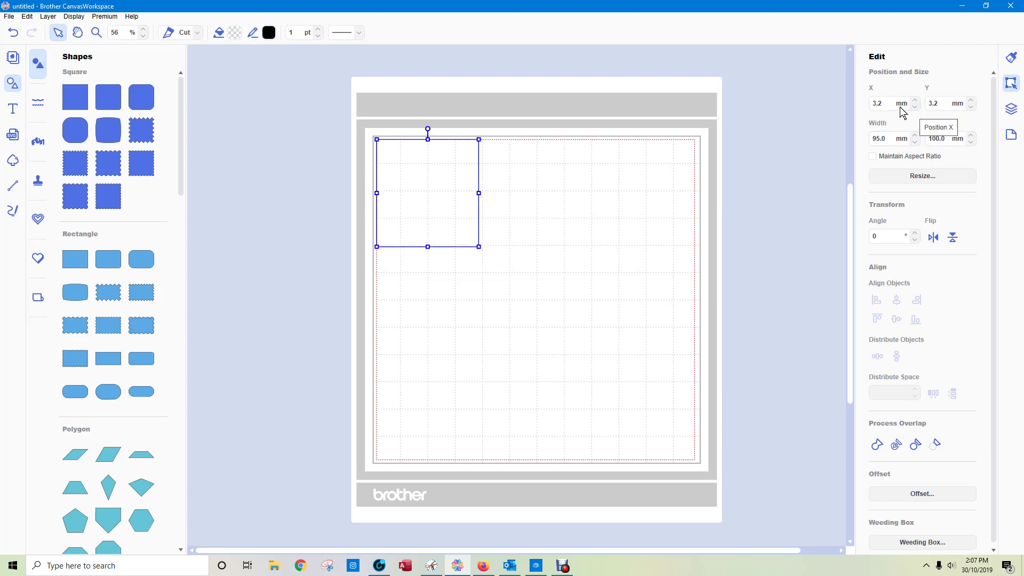
Step: Position the rectangle at X 0 mm and Y 0 mm
double_click(878, 103)
text(0)
key(Return)
double_click(932, 103)
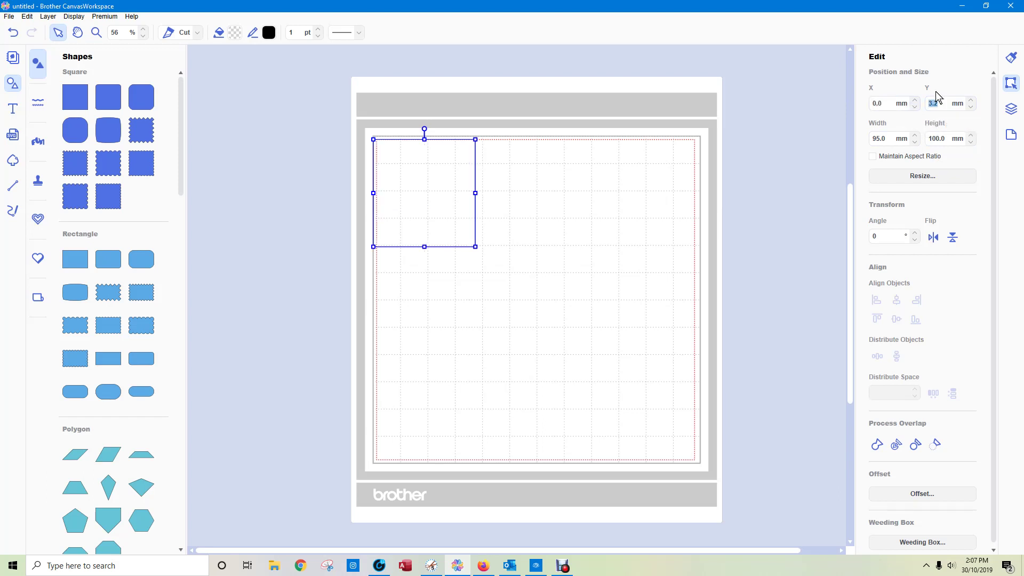
text(0)
key(Return)
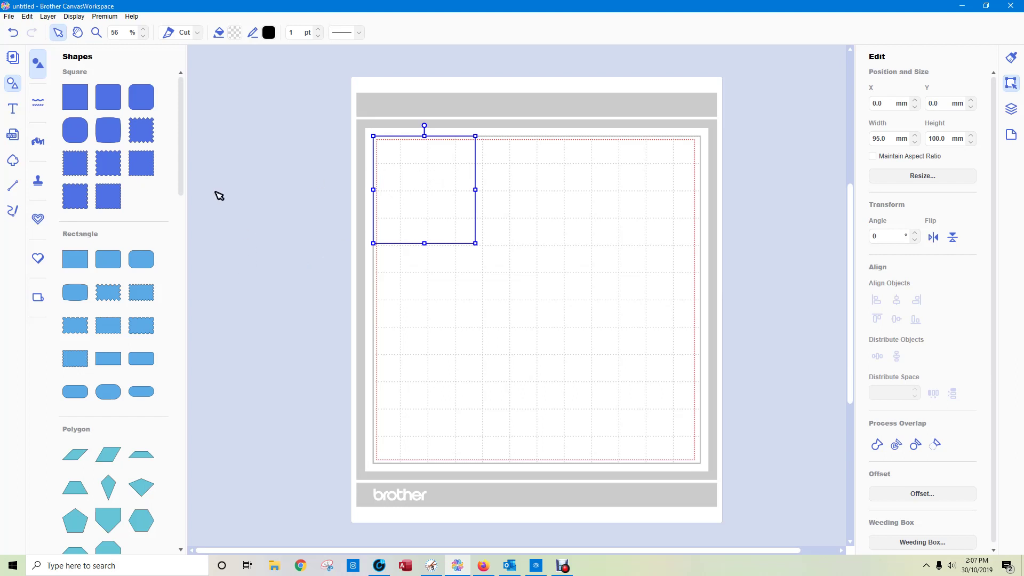
Step: Add a semicircle beside the rectangle and size it 70 mm wide by 35 mm high
drag(180, 172, 180, 303)
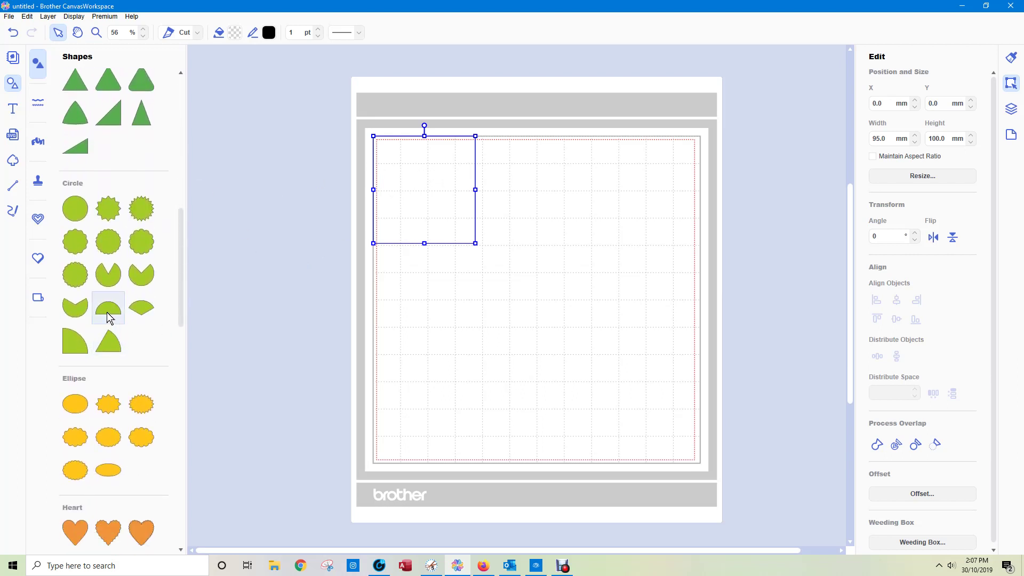
click(108, 309)
drag(462, 169, 641, 218)
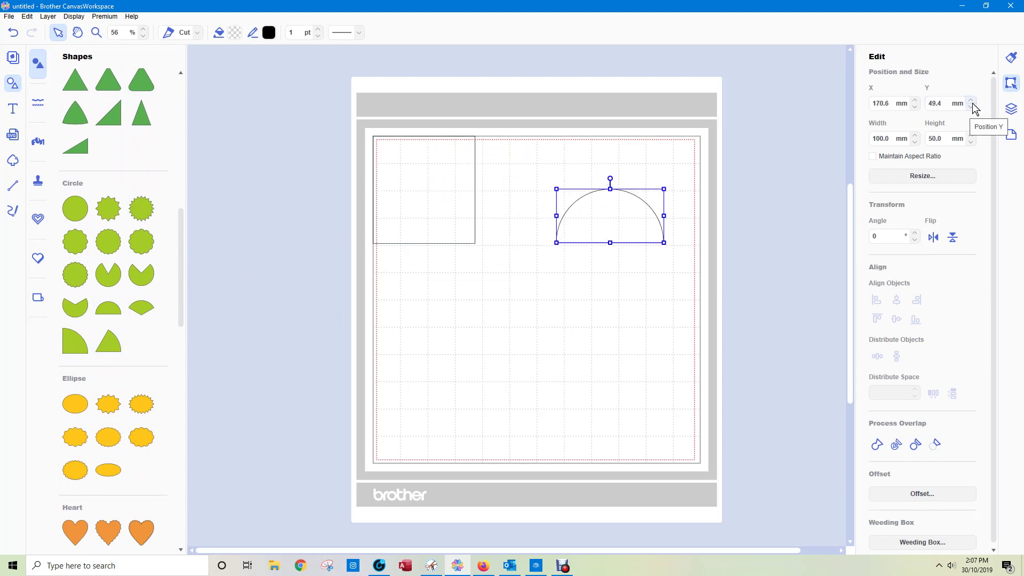
double_click(883, 139)
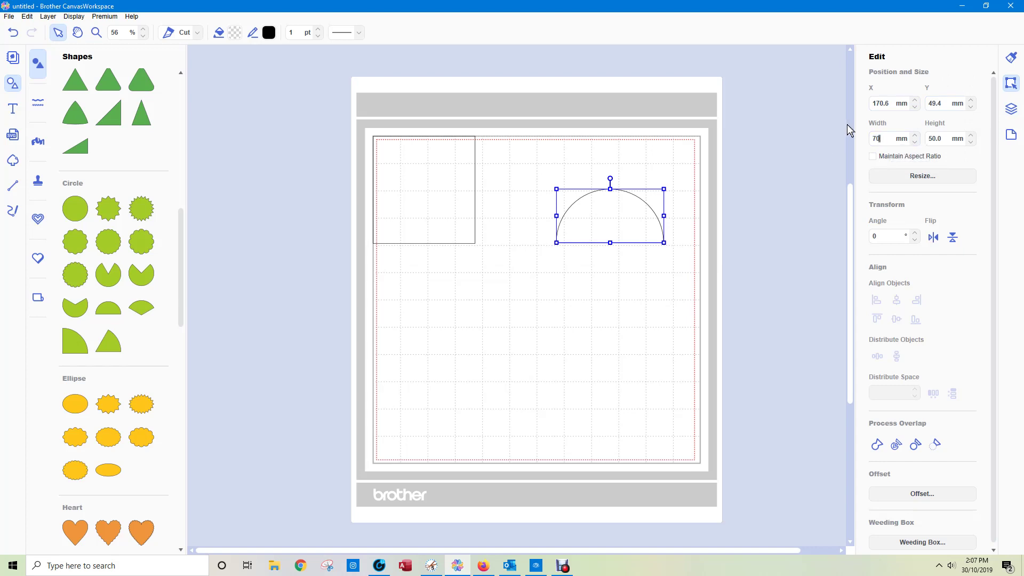
click(953, 140)
key(Tab)
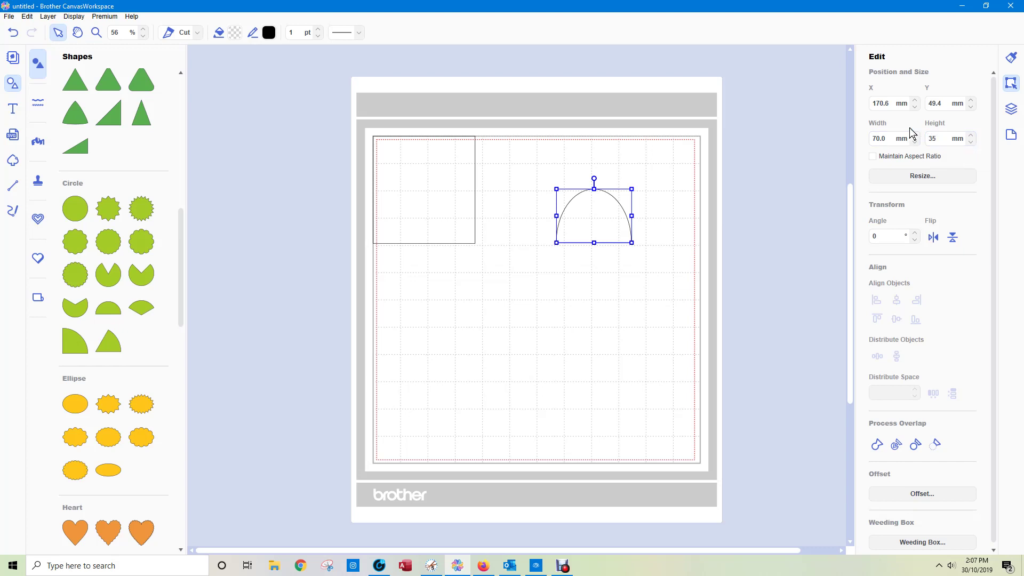
key(Return)
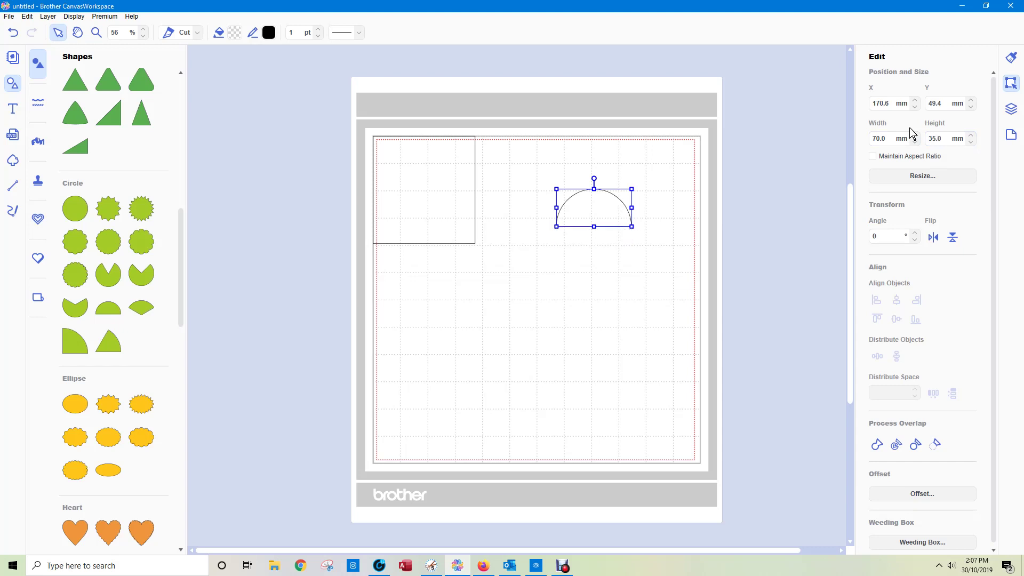
Step: Move the semicircle inside the rectangle and align the two shapes on their horizontal centres
drag(604, 202, 410, 172)
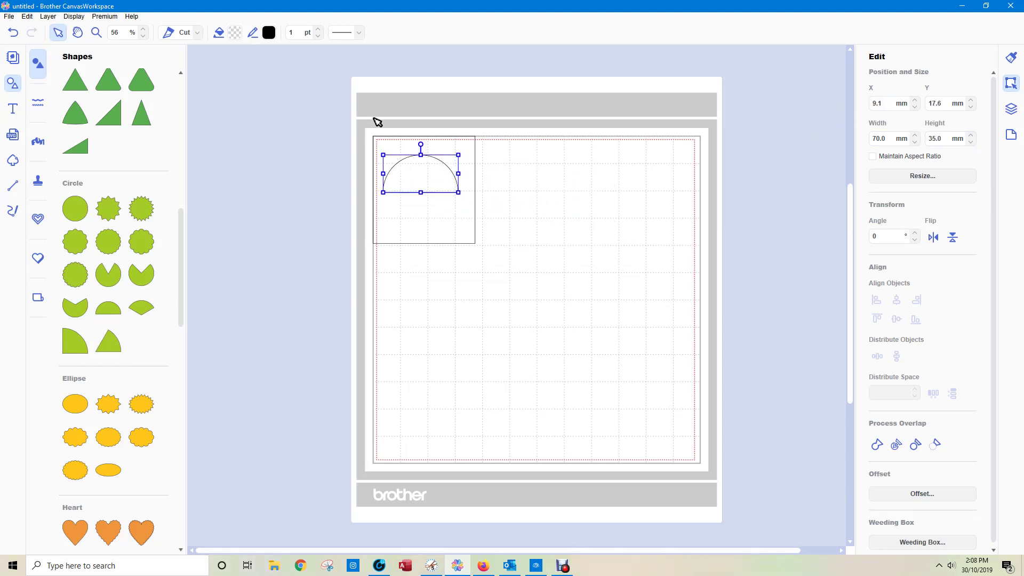
drag(352, 117, 510, 265)
click(510, 265)
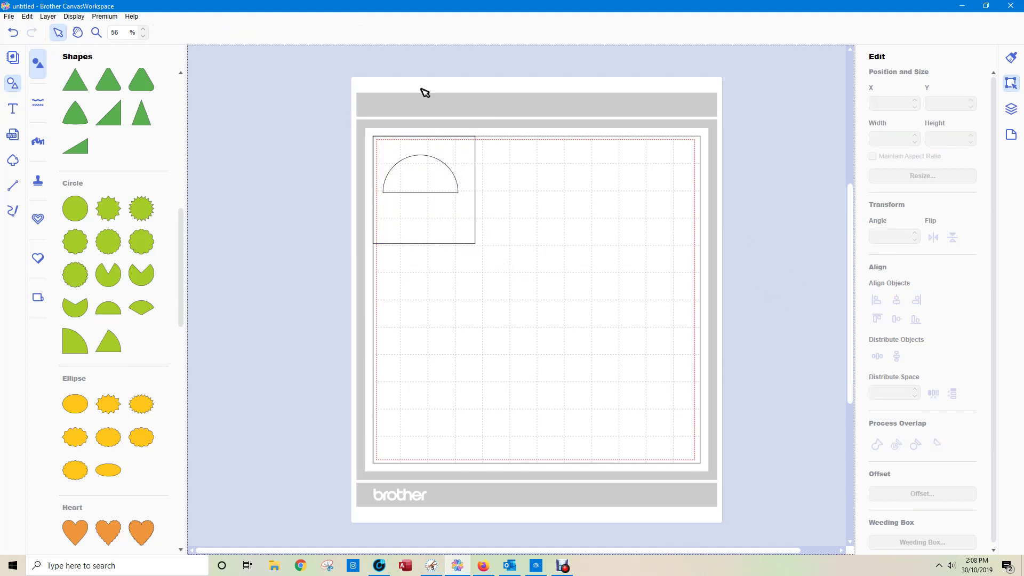
drag(362, 113, 538, 330)
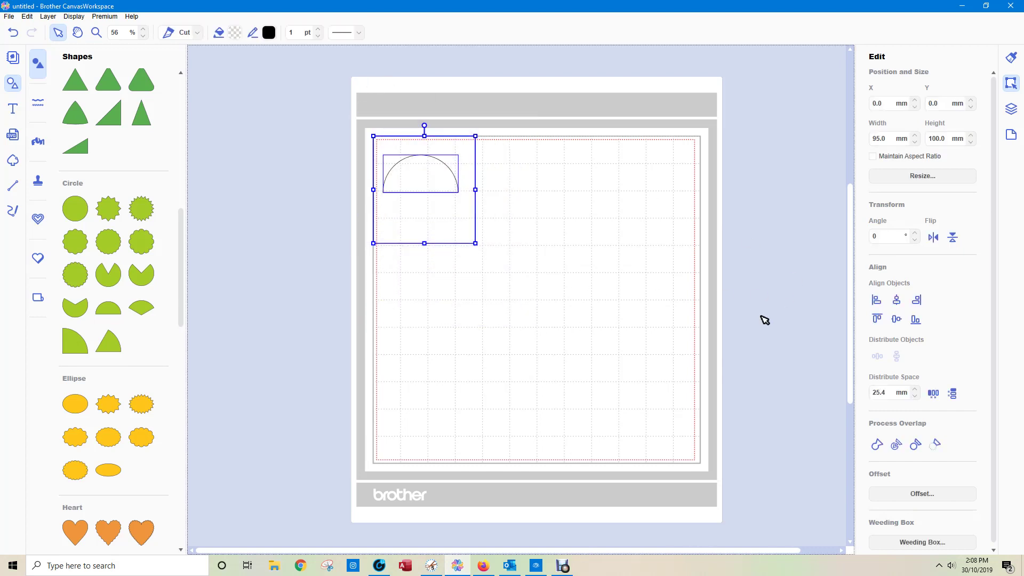
click(898, 301)
click(627, 289)
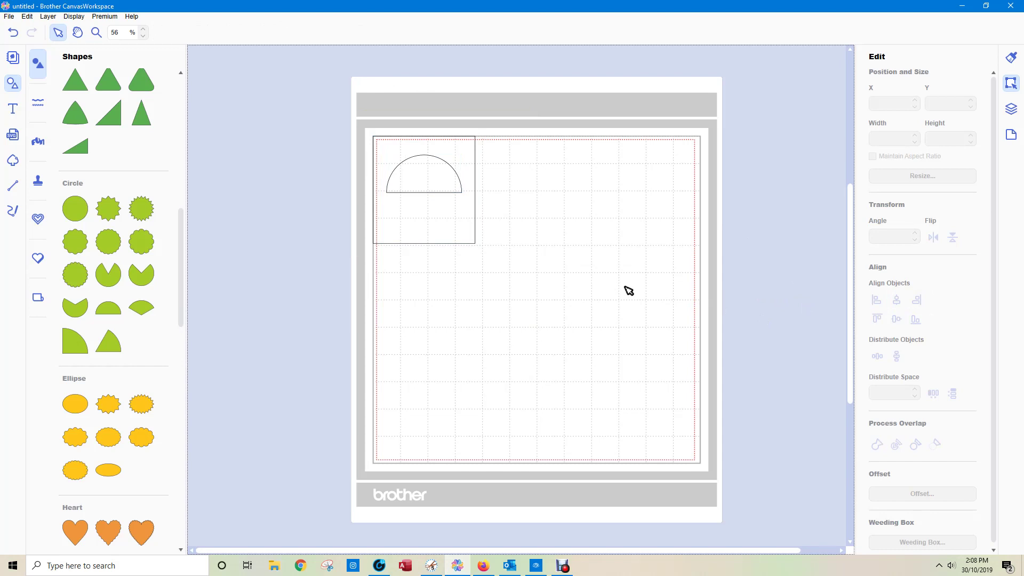
Step: Set the semicircle's Y position to 15 mm and deselect it
click(453, 175)
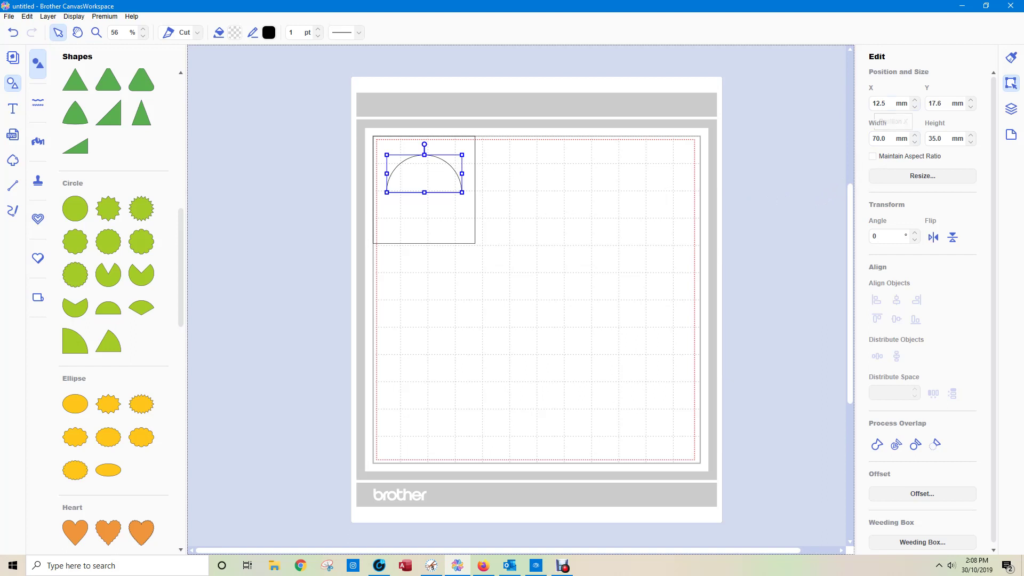
key(Tab)
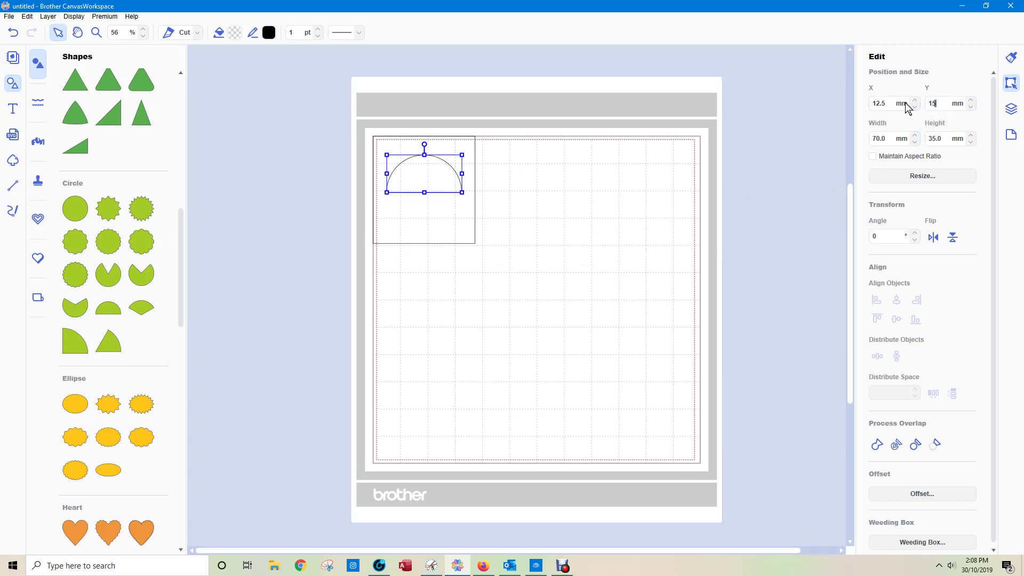
text(15)
key(Return)
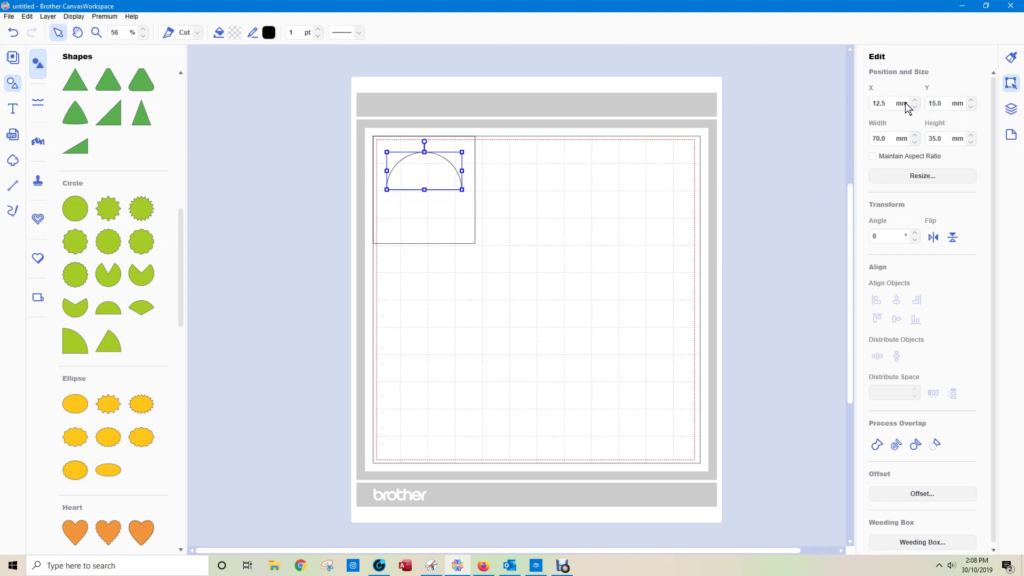
click(643, 264)
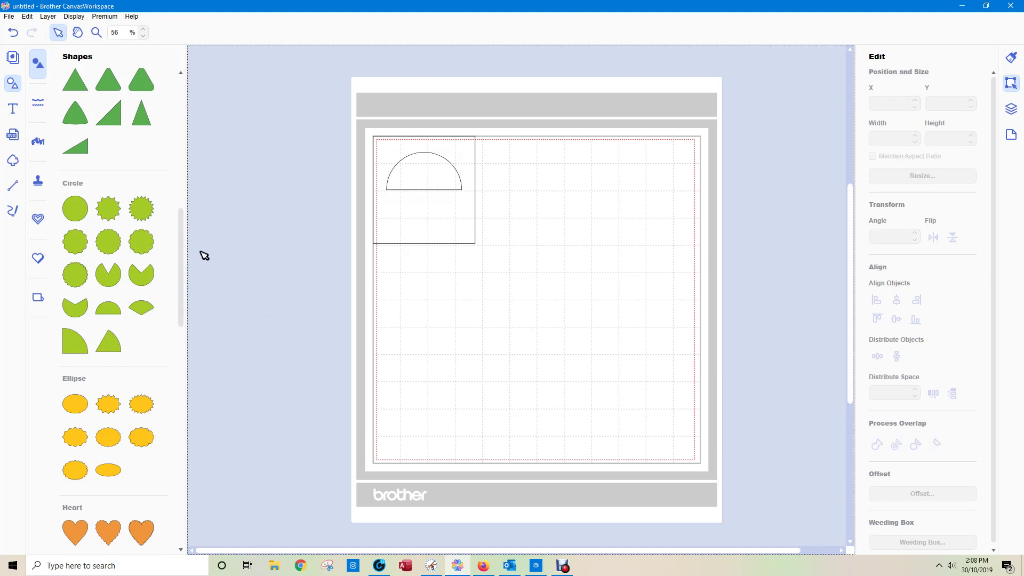
Step: Draw a straight horizontal line below the rectangle and set its width to 95 mm
click(12, 185)
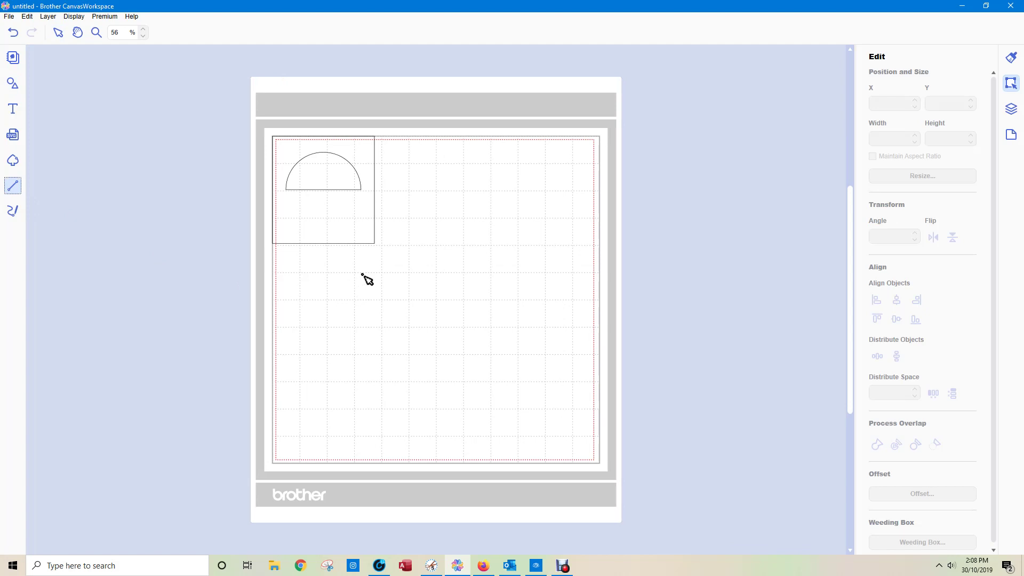
click(362, 275)
click(510, 275)
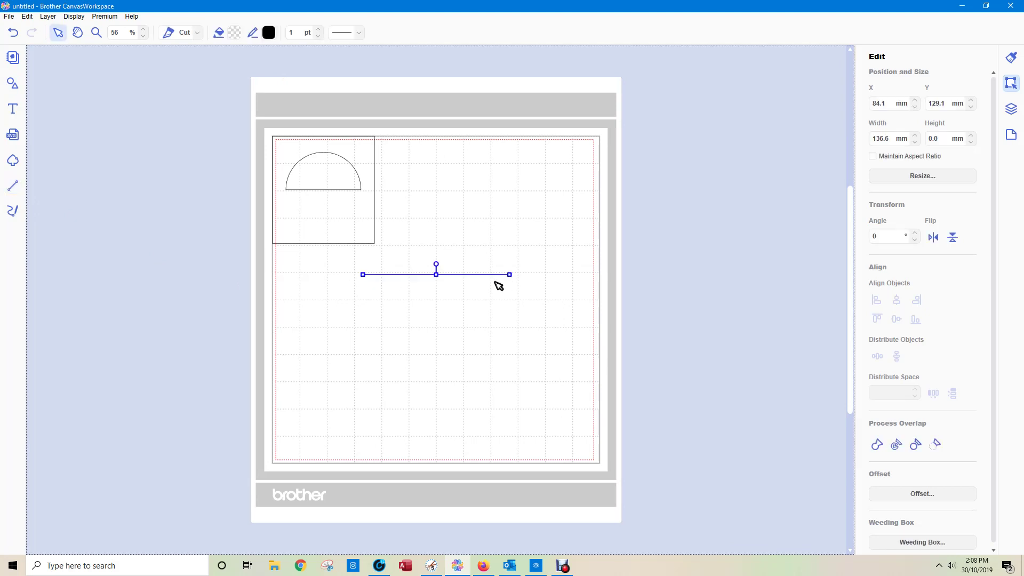
click(899, 139)
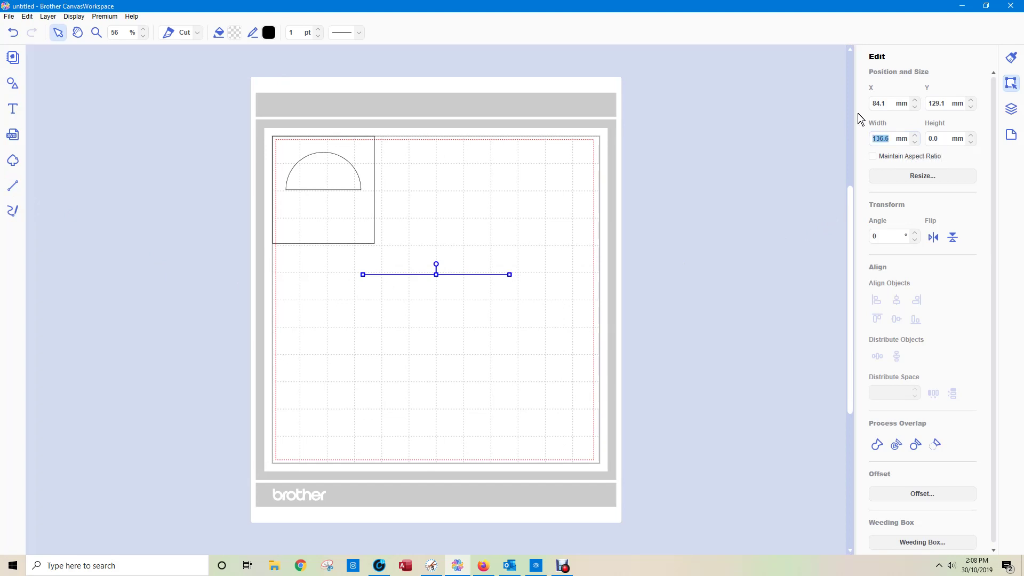
text(95)
key(Return)
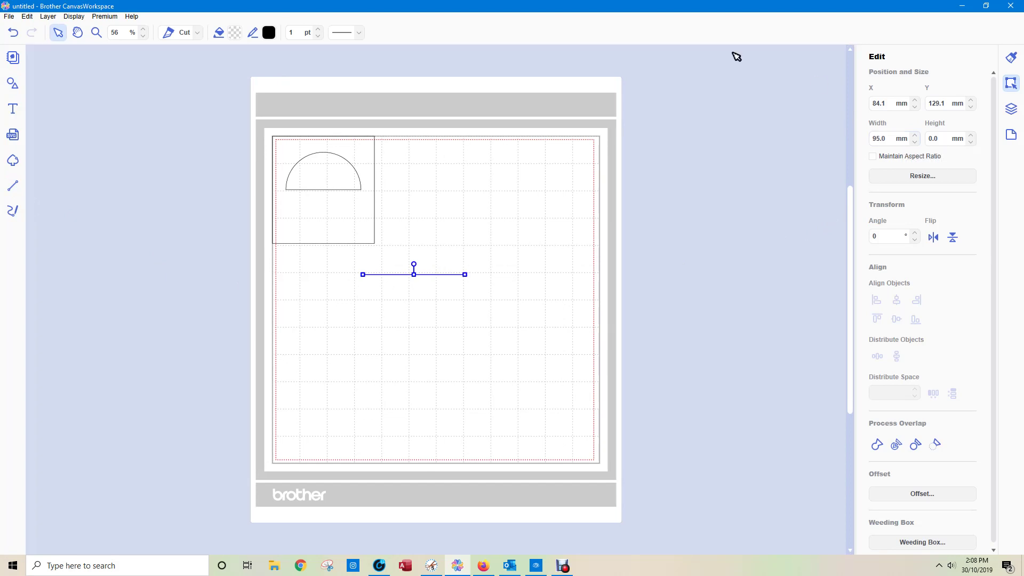
Step: Give the line a dashed style and move it clear of the rectangle to about X 180 mm, Y 34 mm
click(360, 37)
click(354, 90)
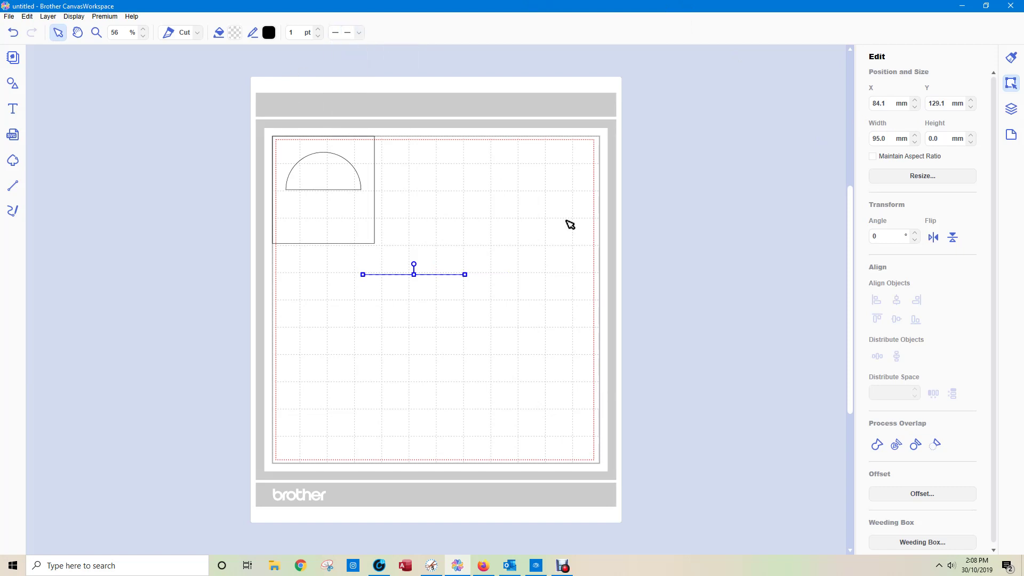
click(499, 312)
drag(351, 265, 485, 298)
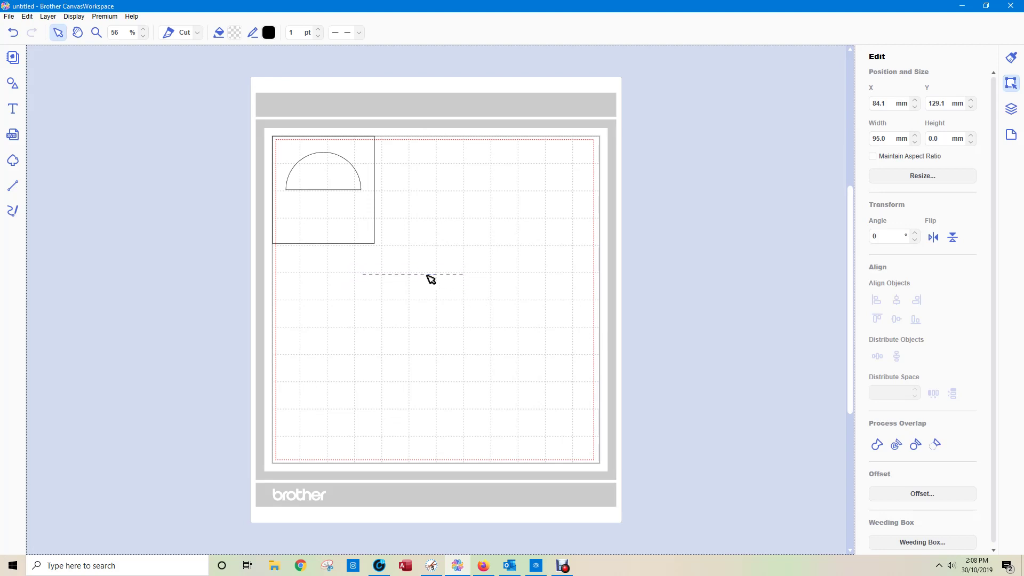
click(430, 309)
click(430, 275)
drag(404, 275, 507, 173)
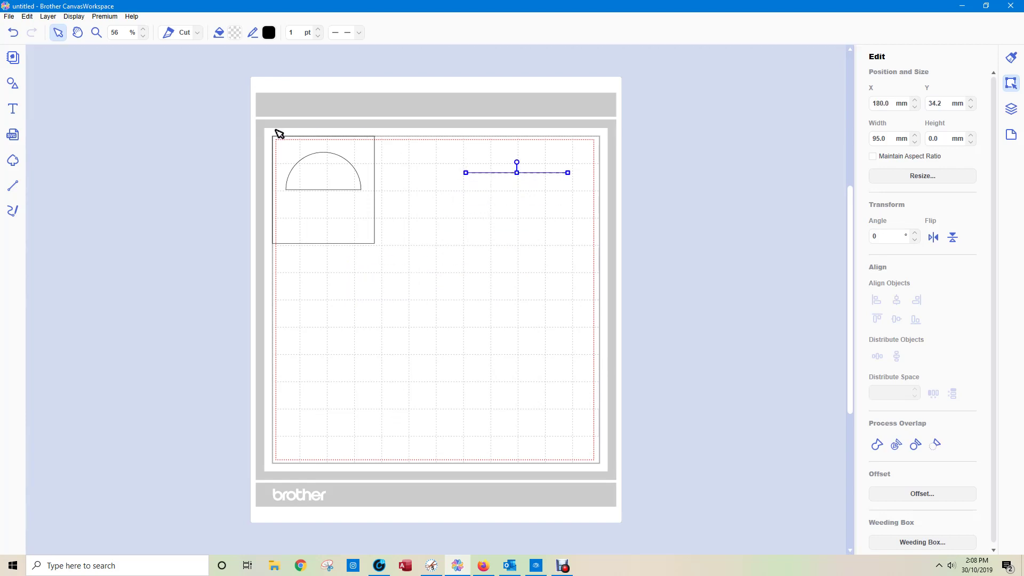
Step: Split the overlapping rectangle and semicircle into separate pieces, and pull out and delete the loose semicircle piece
mouse_move(255, 116)
mouse_down()
mouse_move(322, 160)
mouse_move(400, 283)
mouse_up()
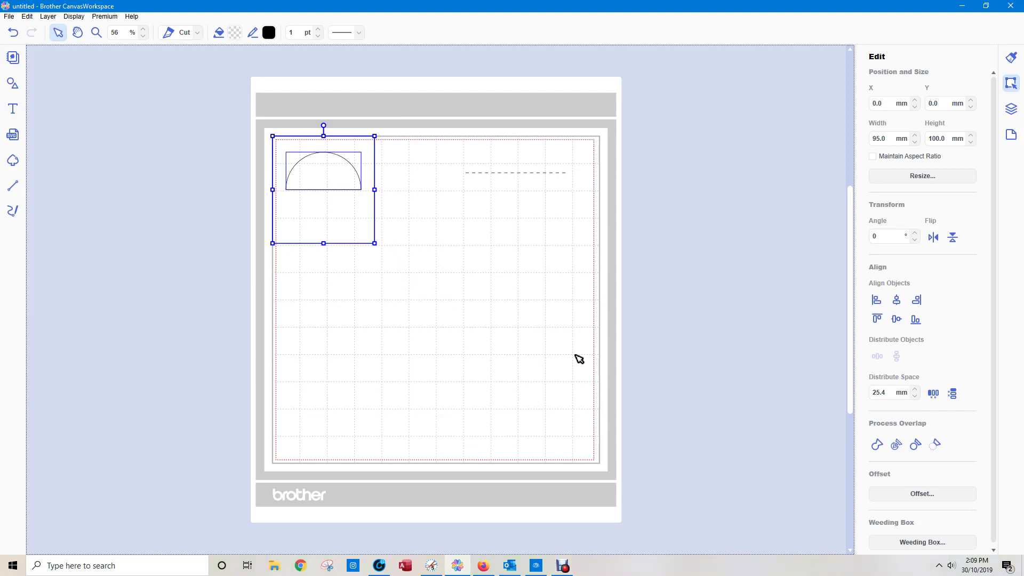
click(916, 453)
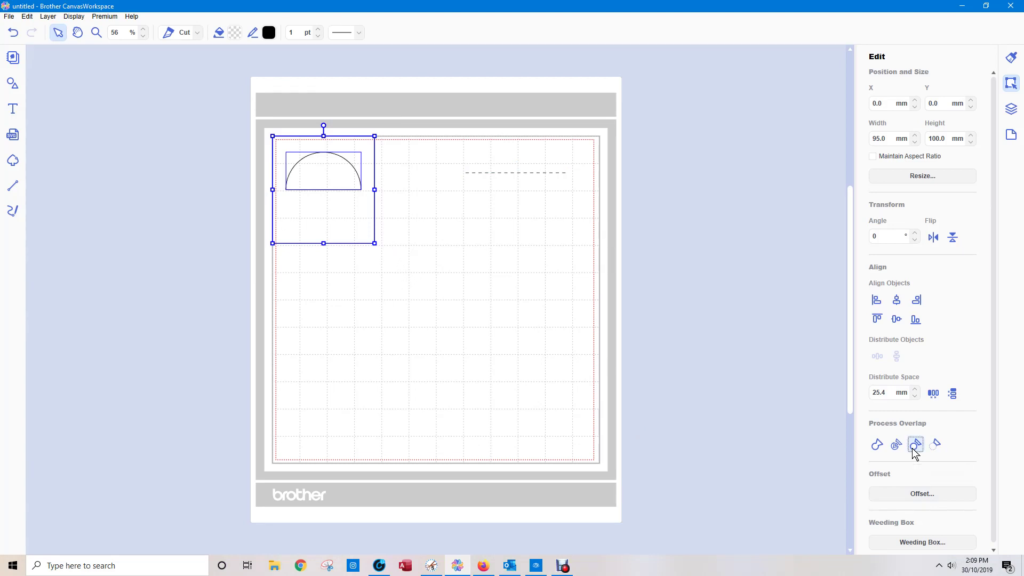
click(421, 235)
drag(336, 167, 517, 317)
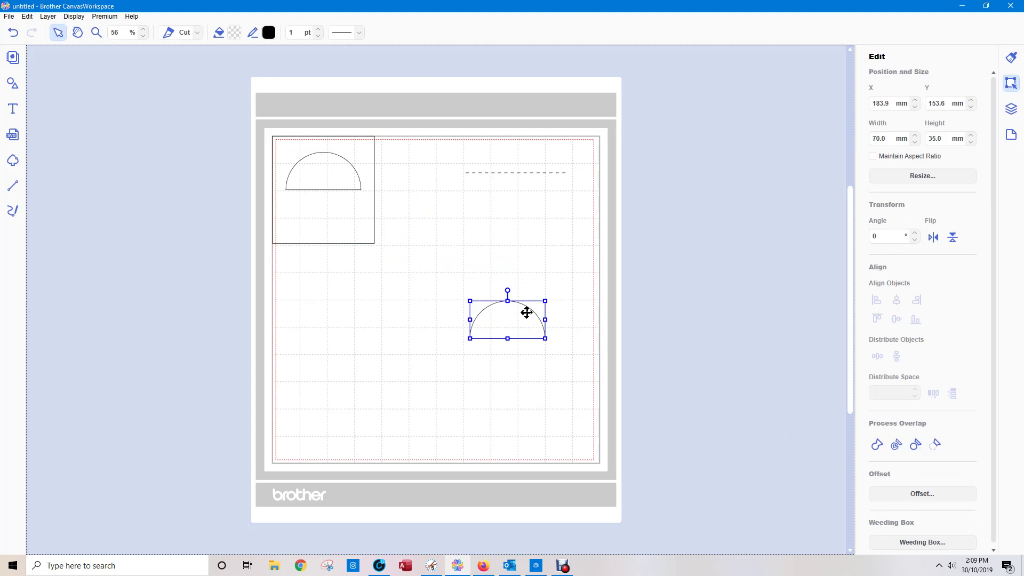
key(Delete)
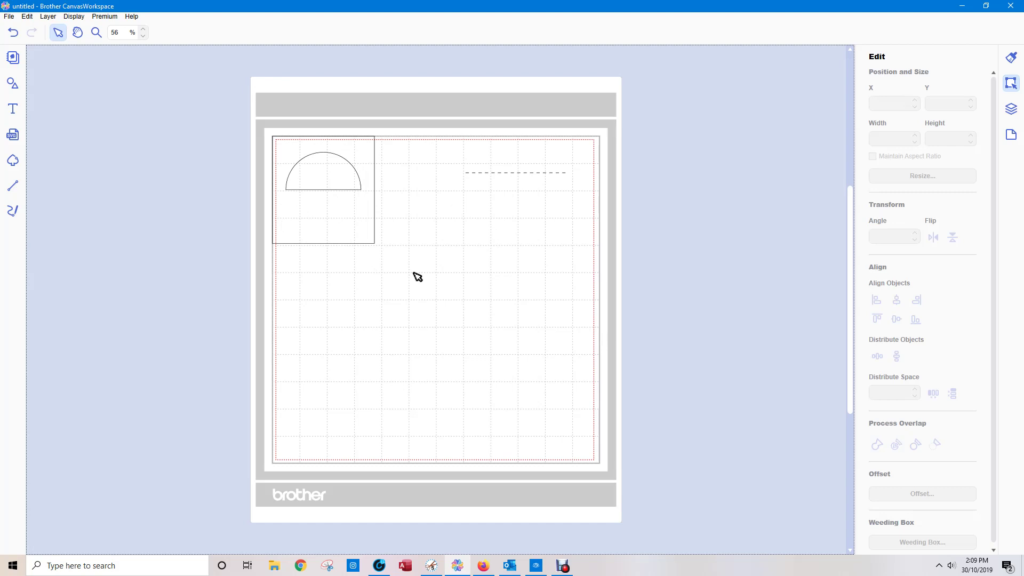
Step: Switch to Character Map and save the Christmas Arrows U+F2 ornament glyph as a PNG, replacing the existing Desktop file
click(533, 567)
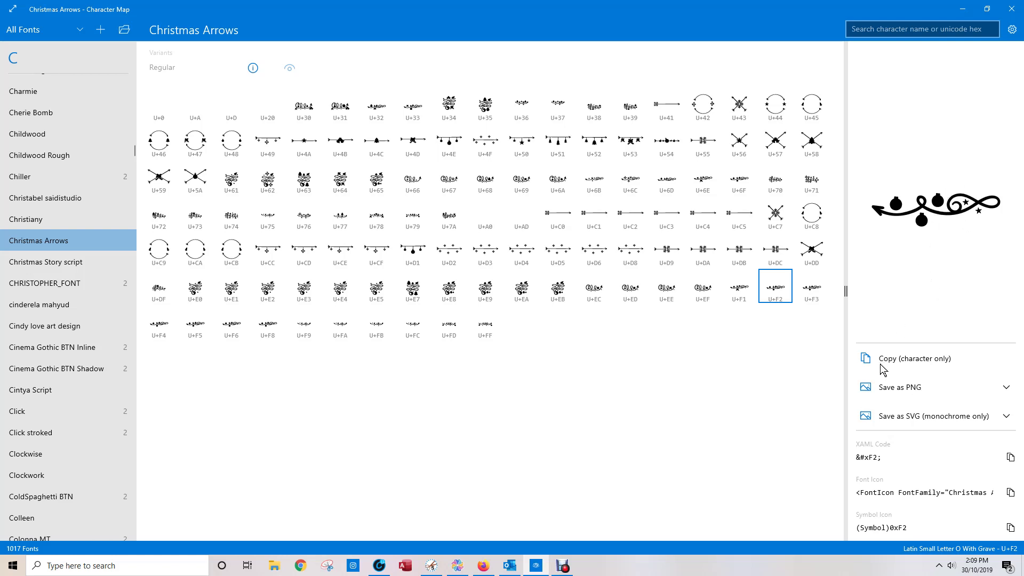
click(889, 389)
click(878, 421)
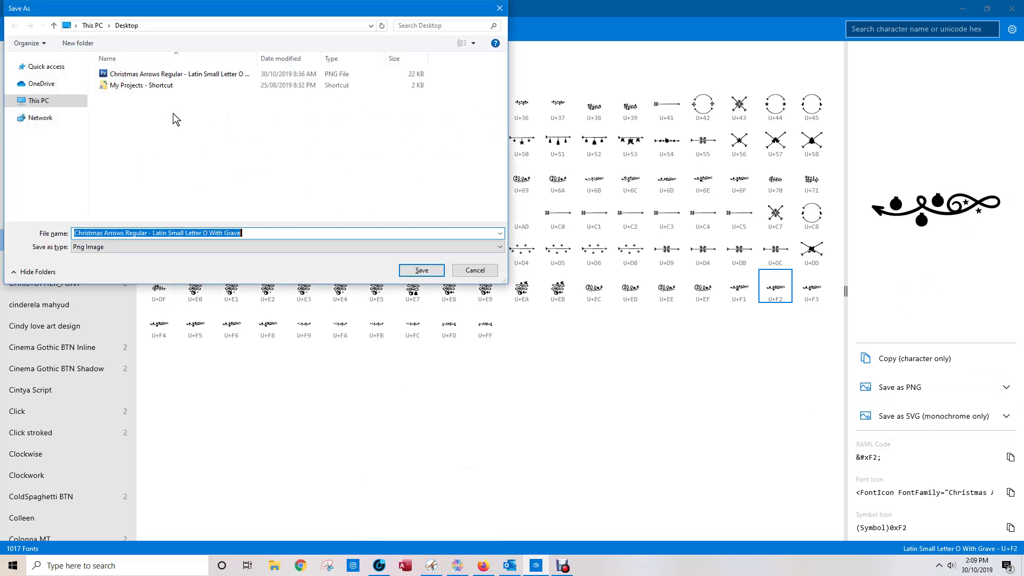
click(167, 74)
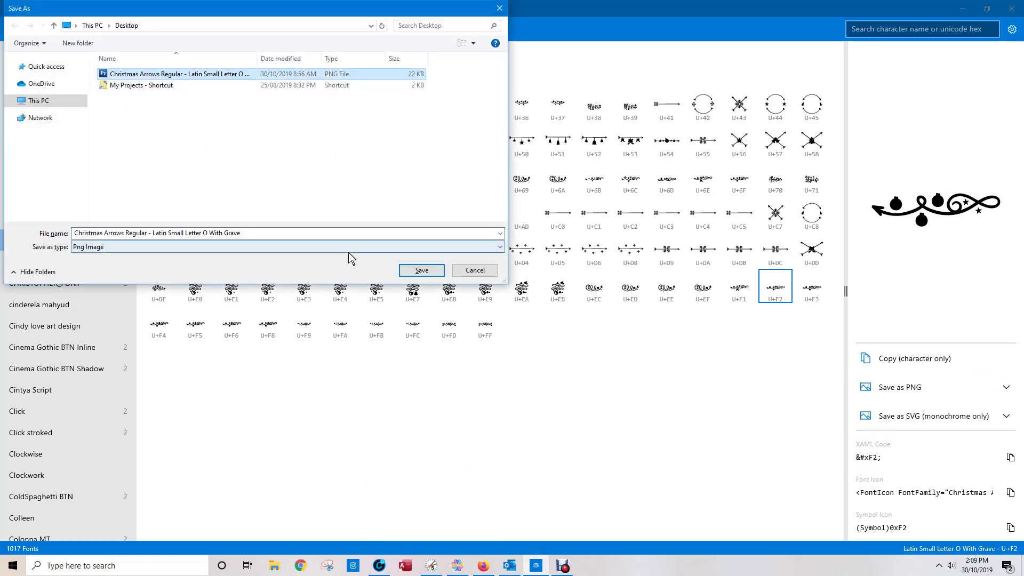
click(413, 272)
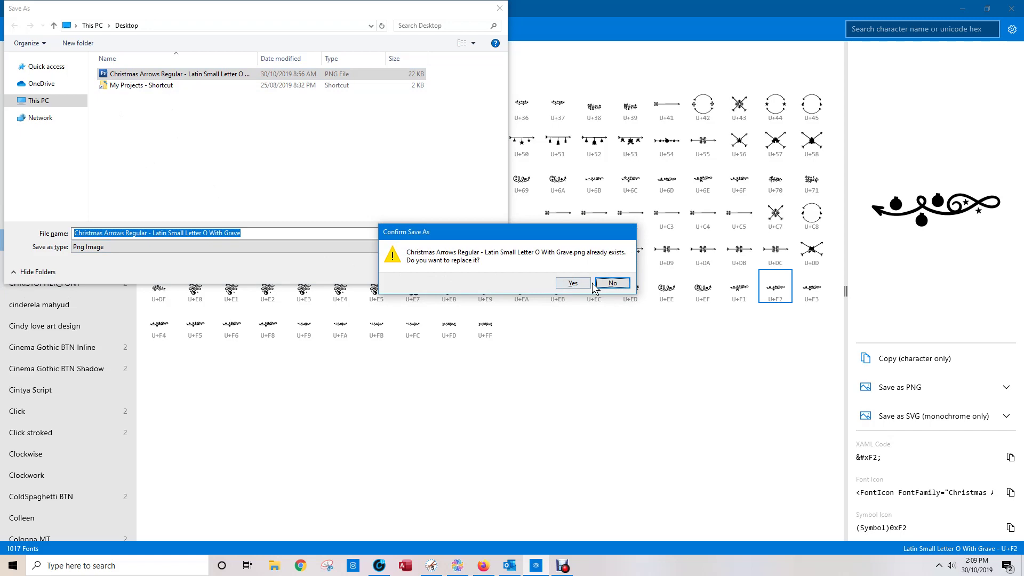
click(567, 285)
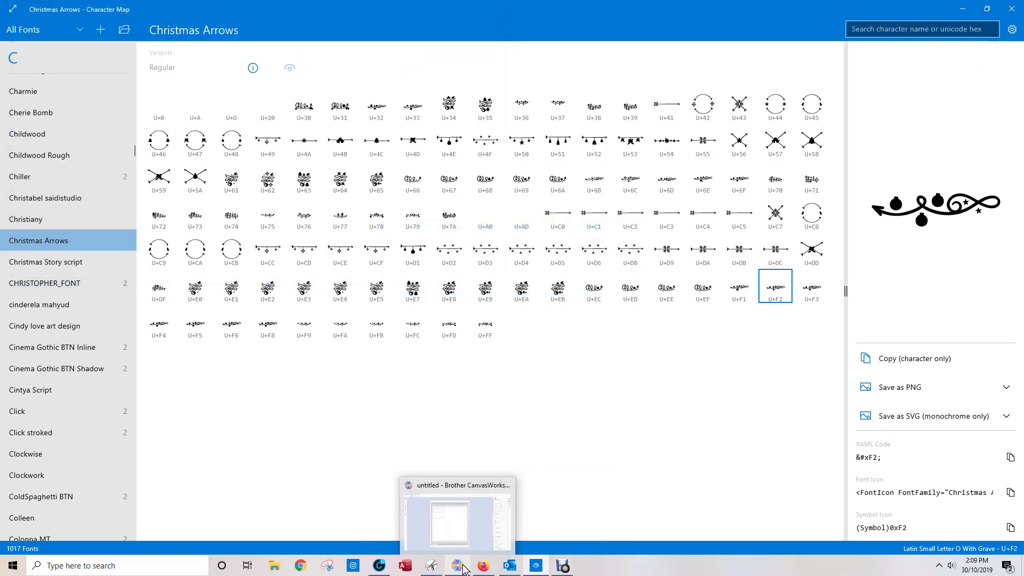
Step: Switch back to CanvasWorkspace and load the Christmas Arrows glyph PNG from the Desktop into Image Tracing
click(485, 447)
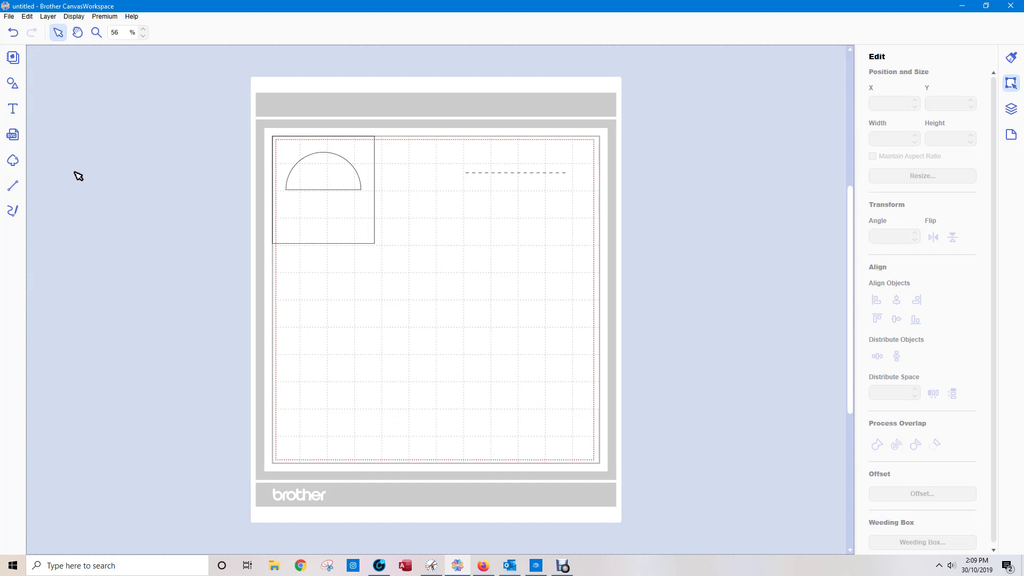
click(13, 162)
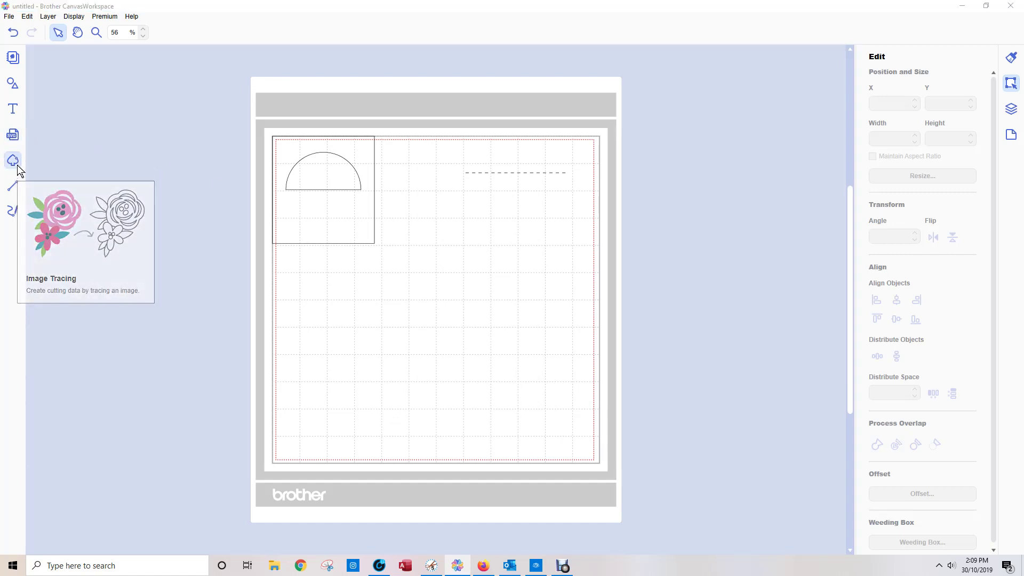
click(420, 254)
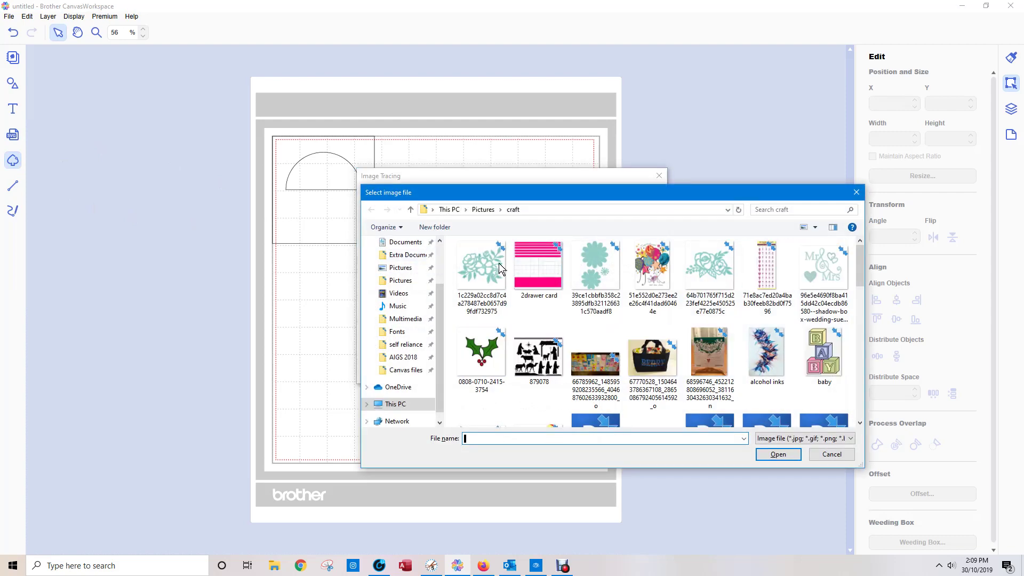
scroll(422, 262, up, 2)
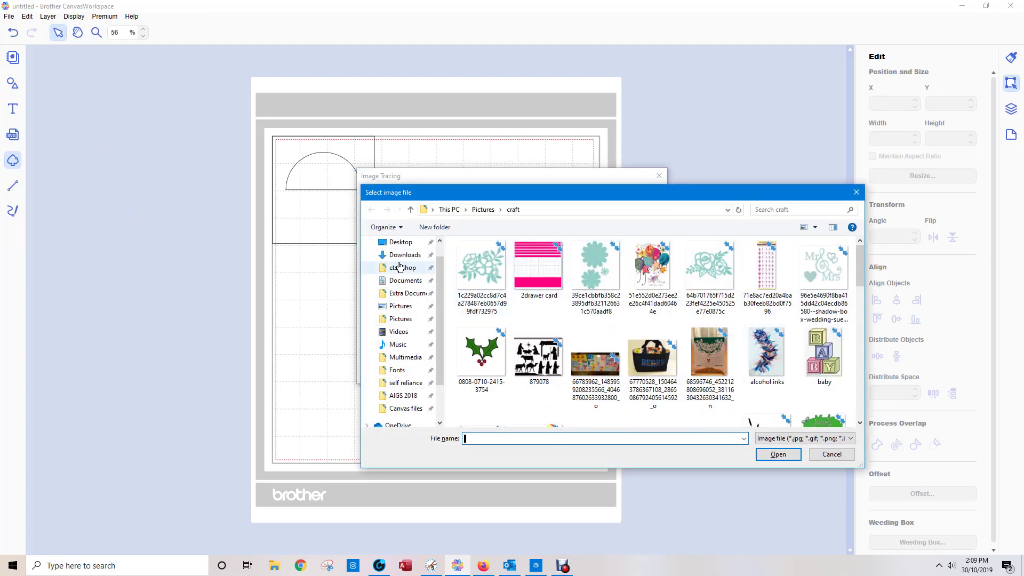
click(401, 244)
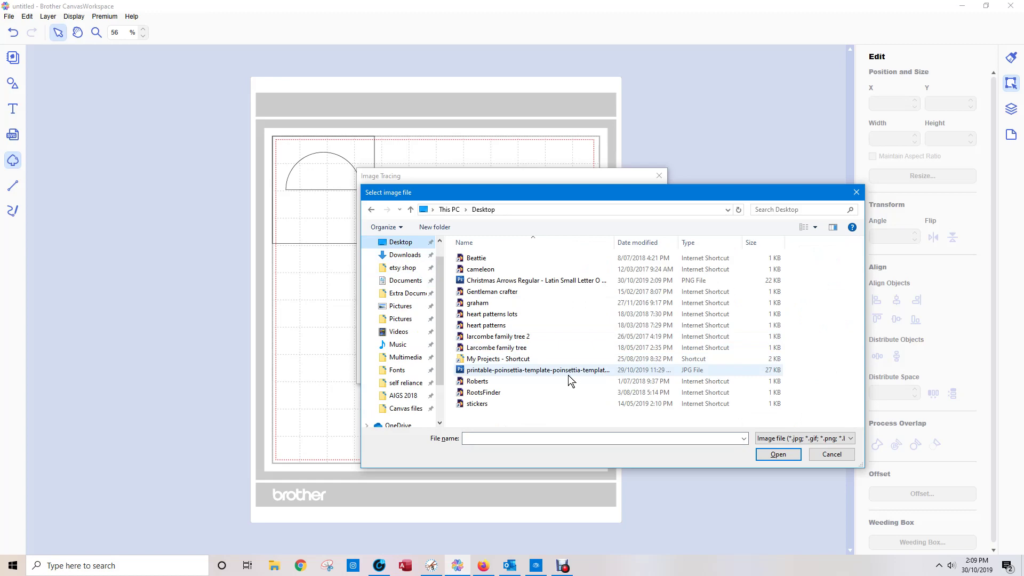
click(545, 281)
double_click(545, 281)
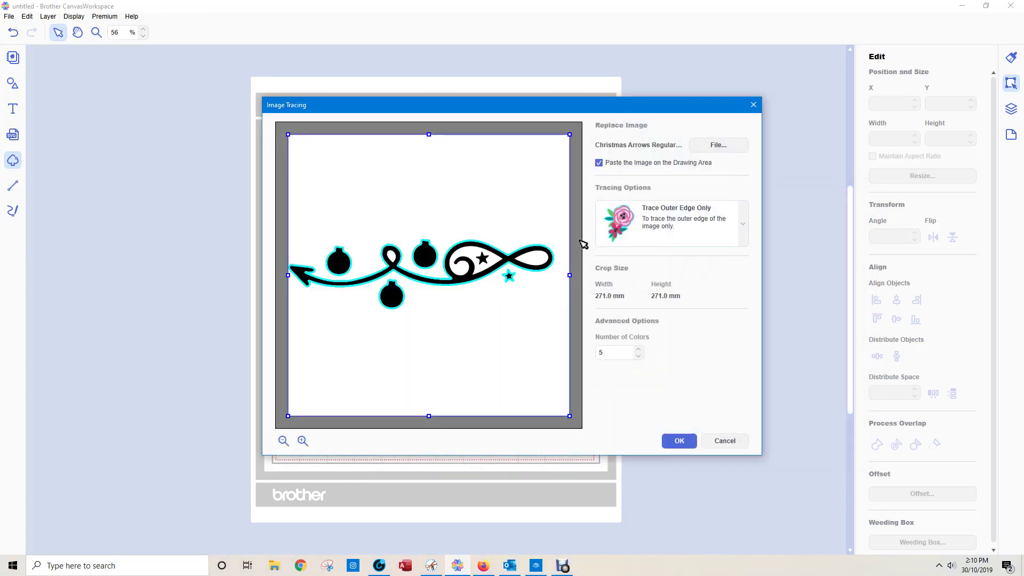
Step: Trace the glyph with the Trace Areas by Color option and place the result on the mat
click(744, 225)
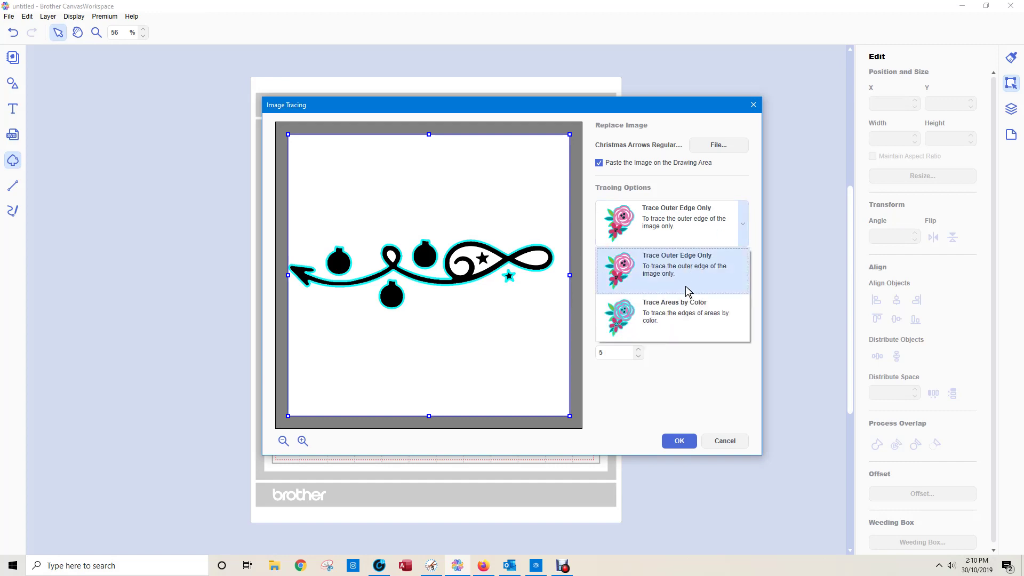
click(672, 308)
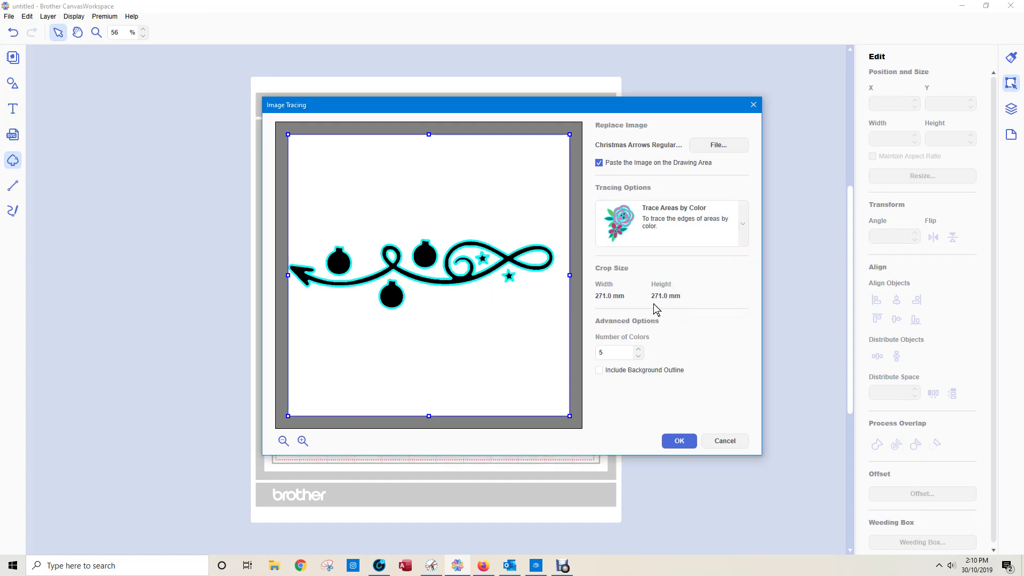
click(673, 441)
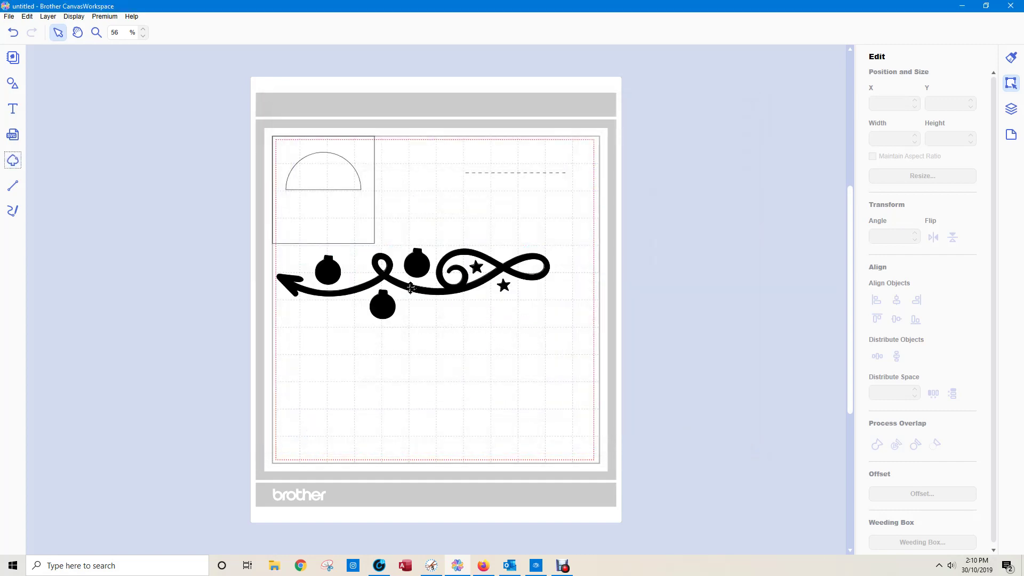
Step: Try to move the traced ornament group away from the semicircle piece
drag(441, 334, 467, 380)
click(608, 310)
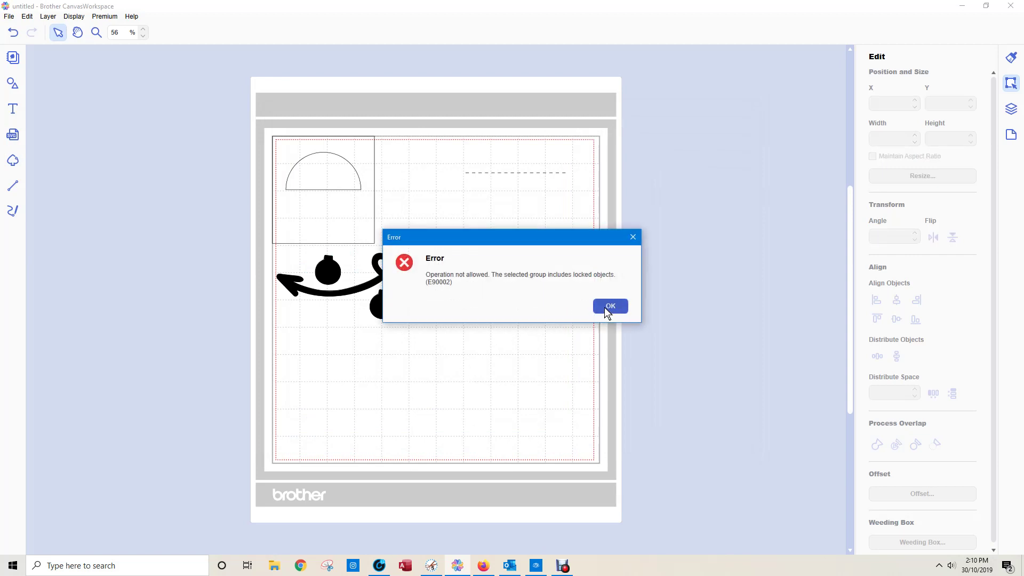
drag(627, 354, 216, 265)
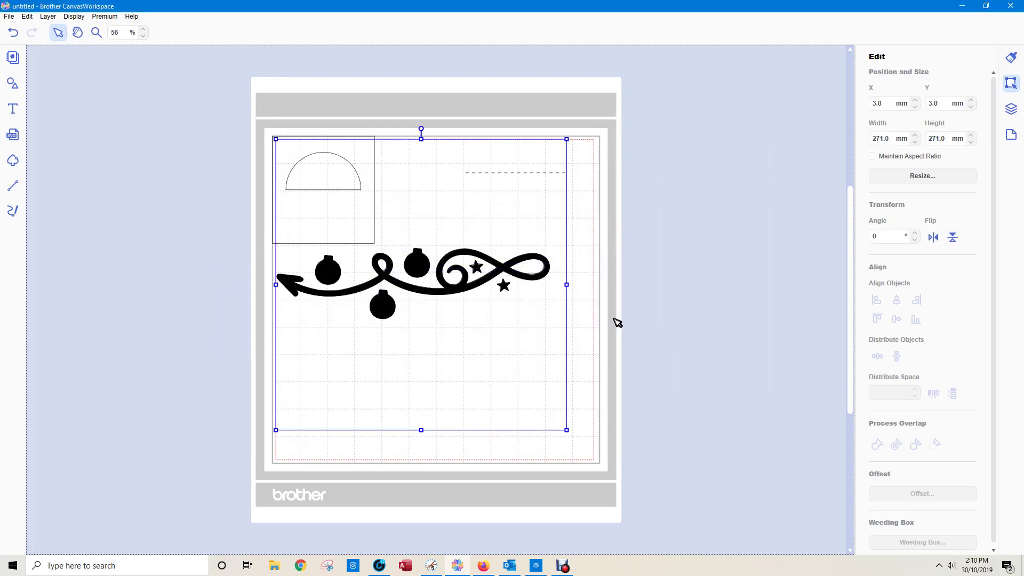
drag(440, 276, 585, 346)
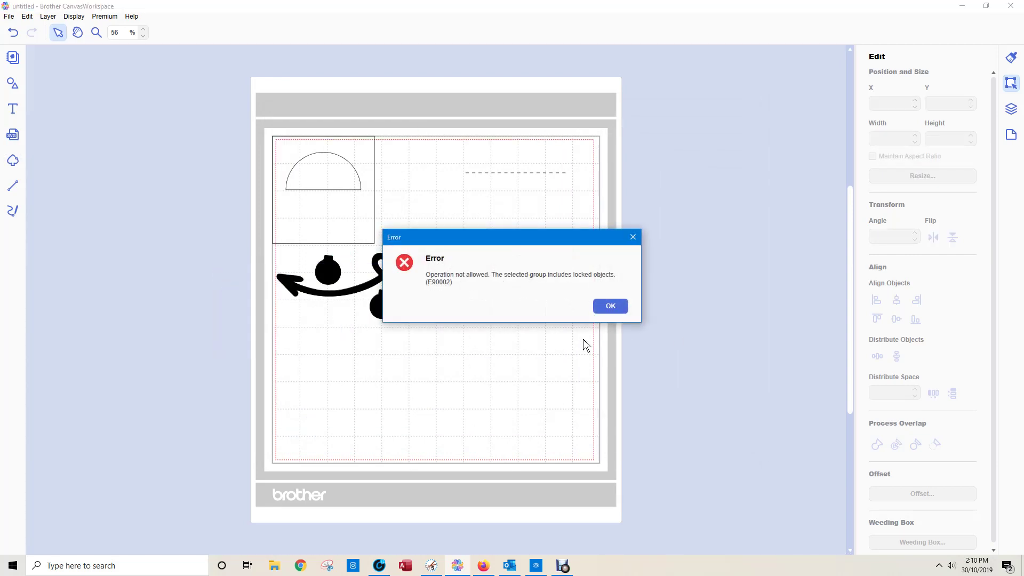
click(625, 310)
click(533, 263)
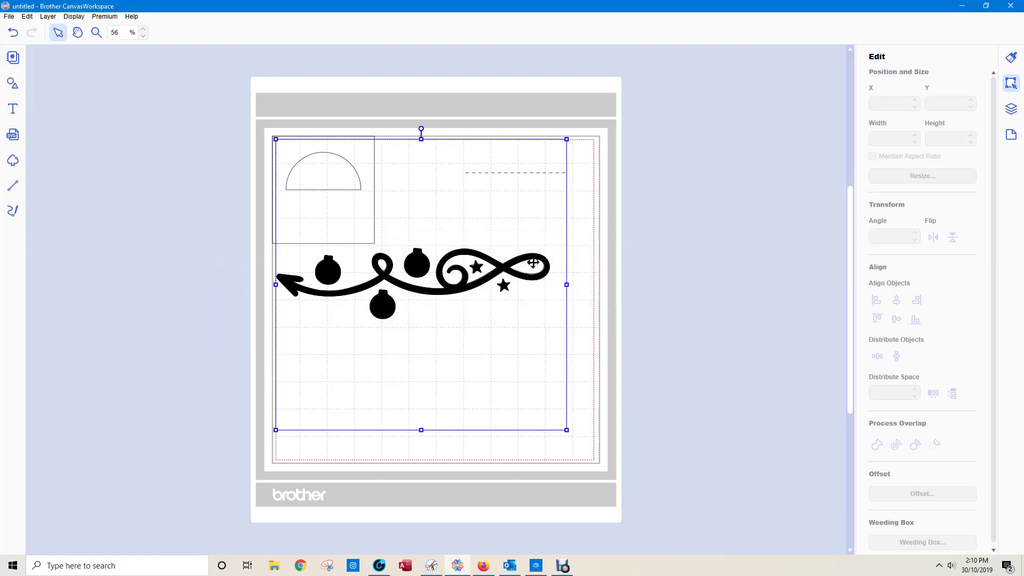
Step: Unlock and delete the source image in the traced group, and move the ornament outlines down near the mat's lower edge
click(1012, 108)
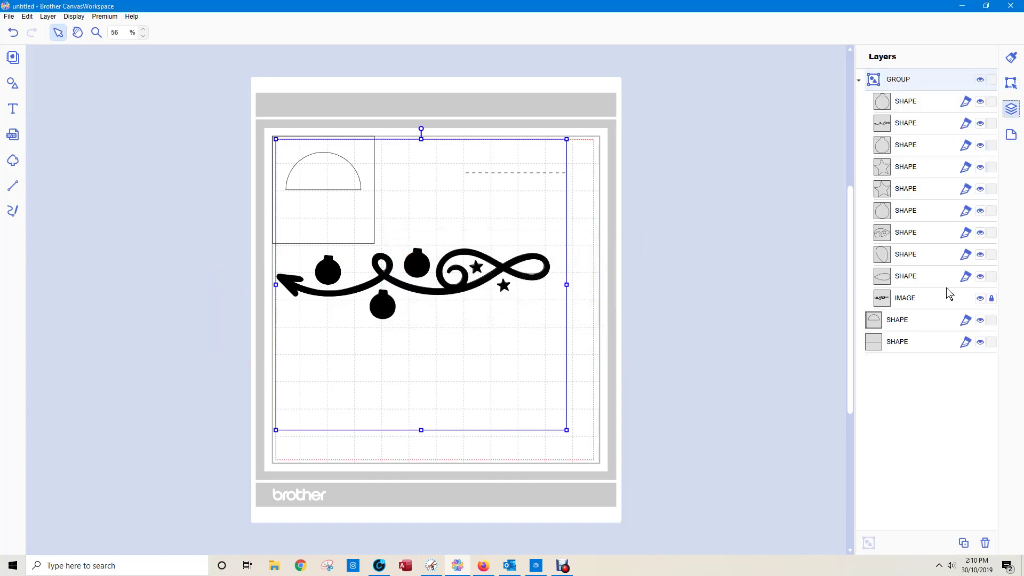
click(991, 300)
click(914, 302)
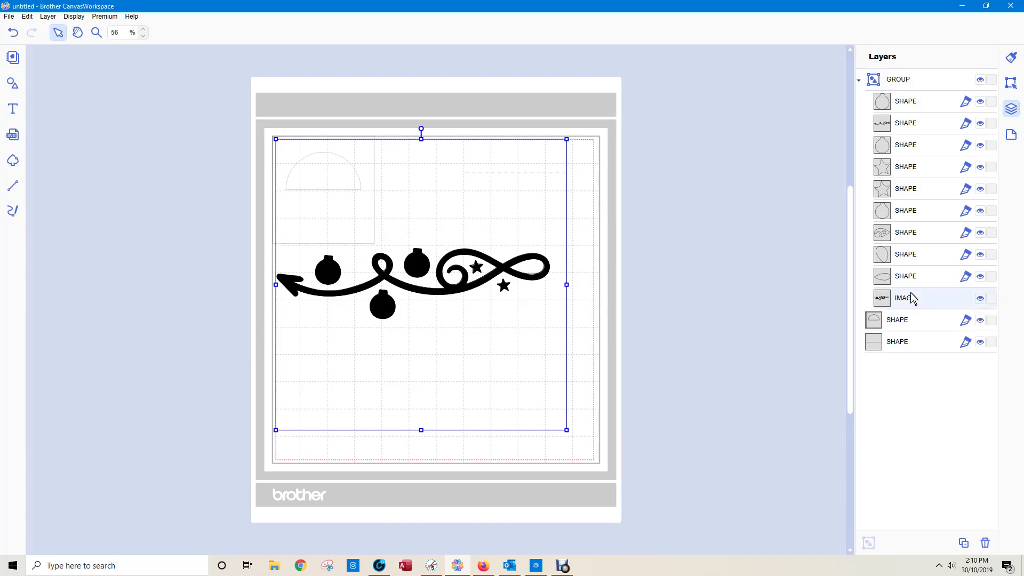
key(Delete)
drag(384, 267, 448, 392)
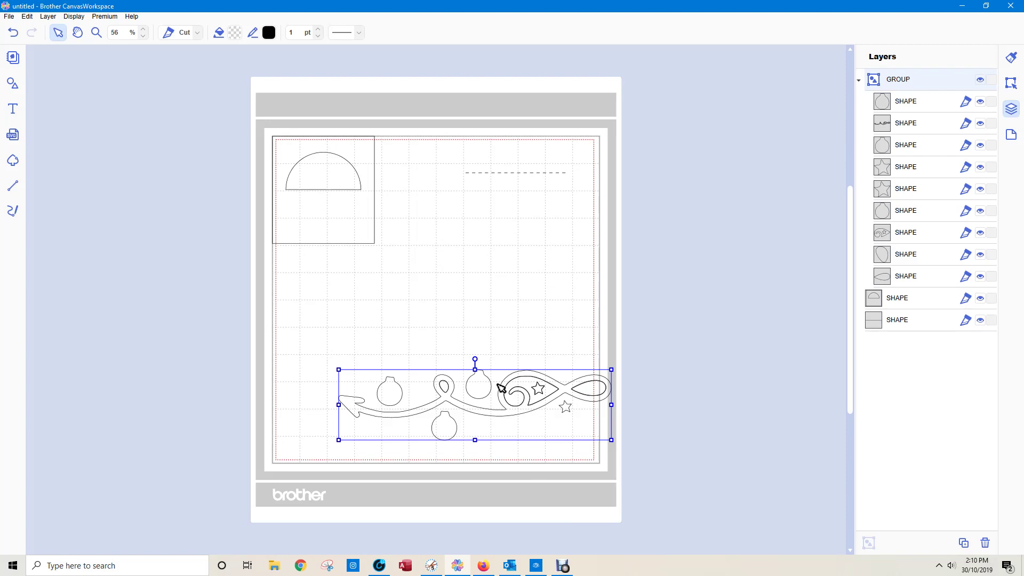
Step: Trace the holly leaf and berries picture from the craft folder in Pictures onto the mat
click(12, 160)
click(378, 233)
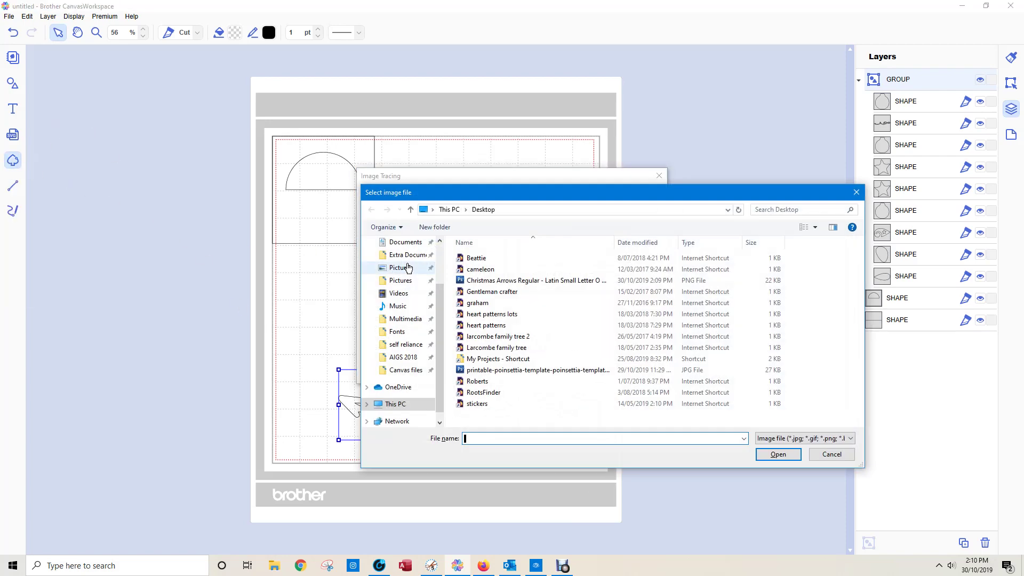
click(401, 282)
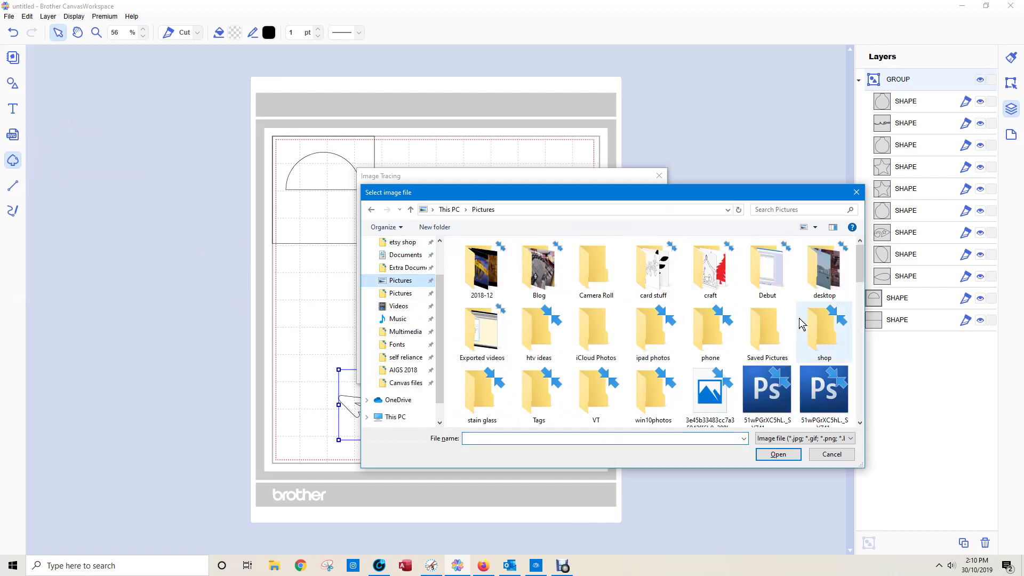
double_click(735, 291)
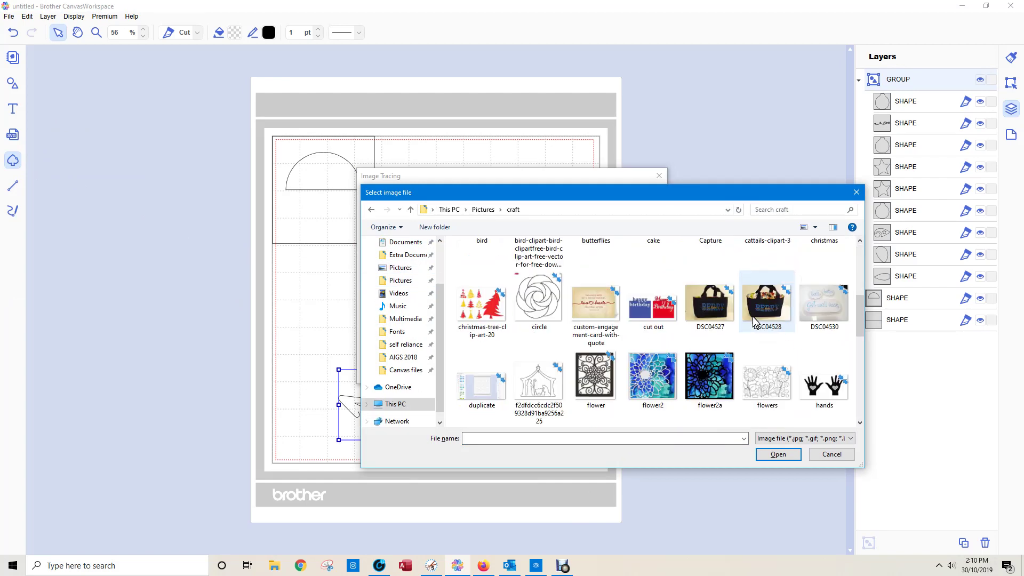
scroll(759, 320, down, 10)
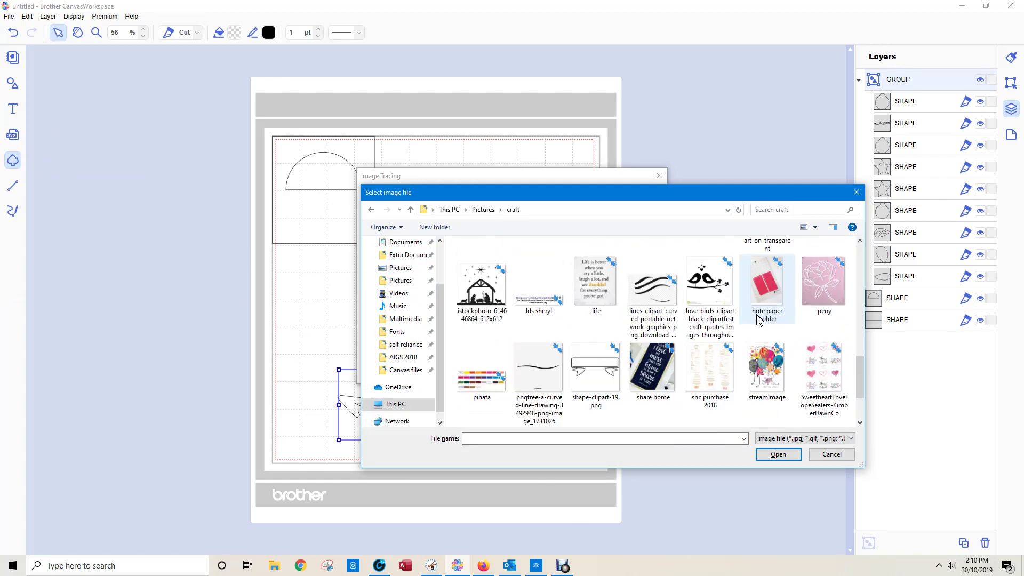
scroll(759, 319, down, 1)
scroll(759, 319, up, 2)
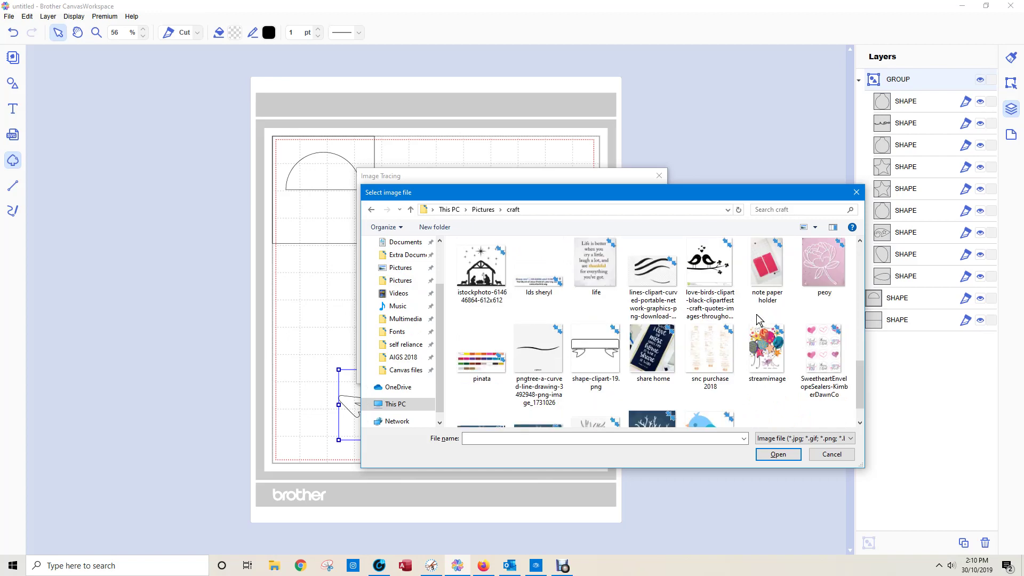
double_click(737, 300)
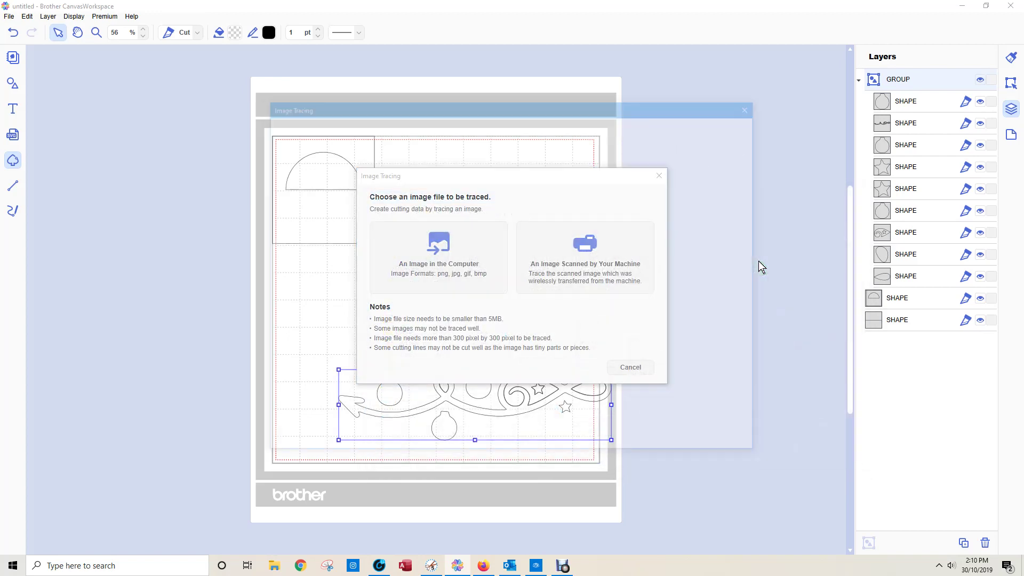
click(677, 439)
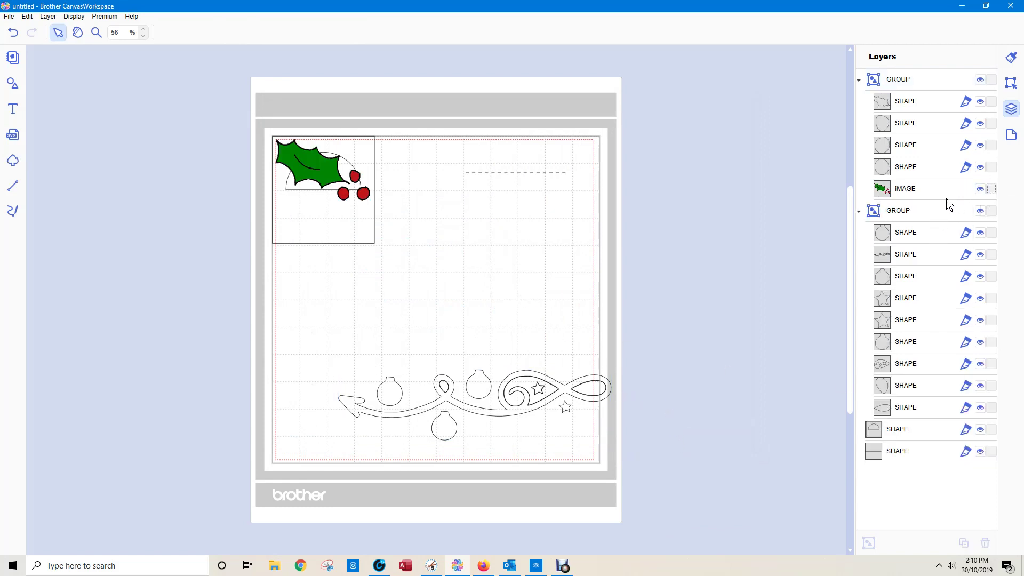
Step: Delete the holly source image and the three berry outlines, and move the remaining leaf outline to the middle of the mat
click(920, 190)
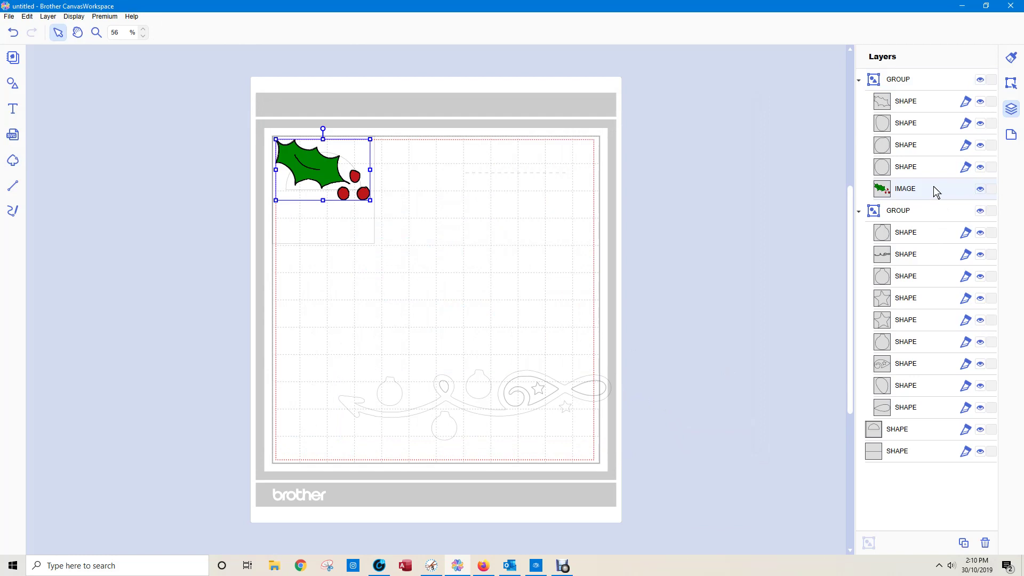
key(Delete)
click(908, 173)
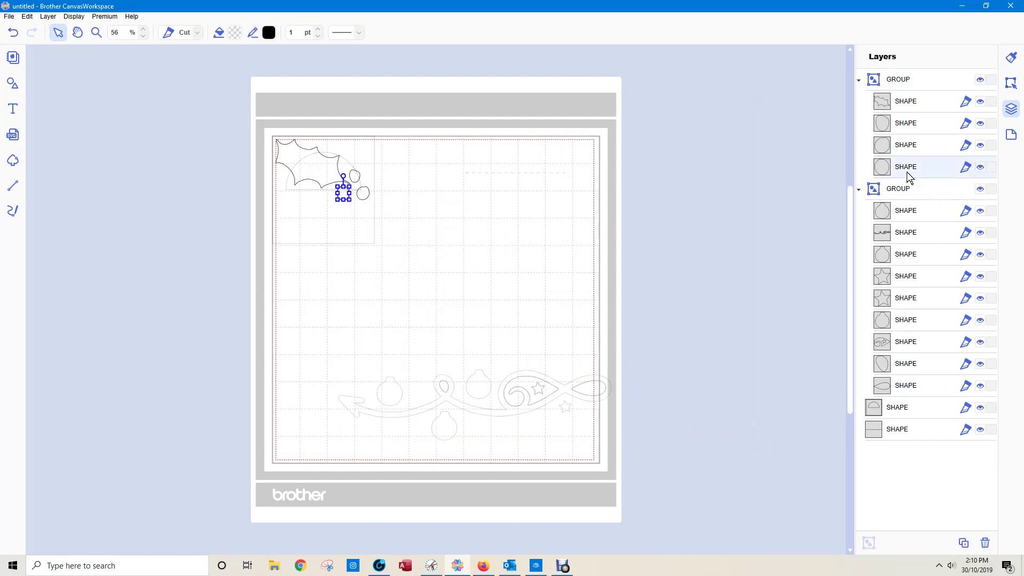
key(Delete)
click(908, 158)
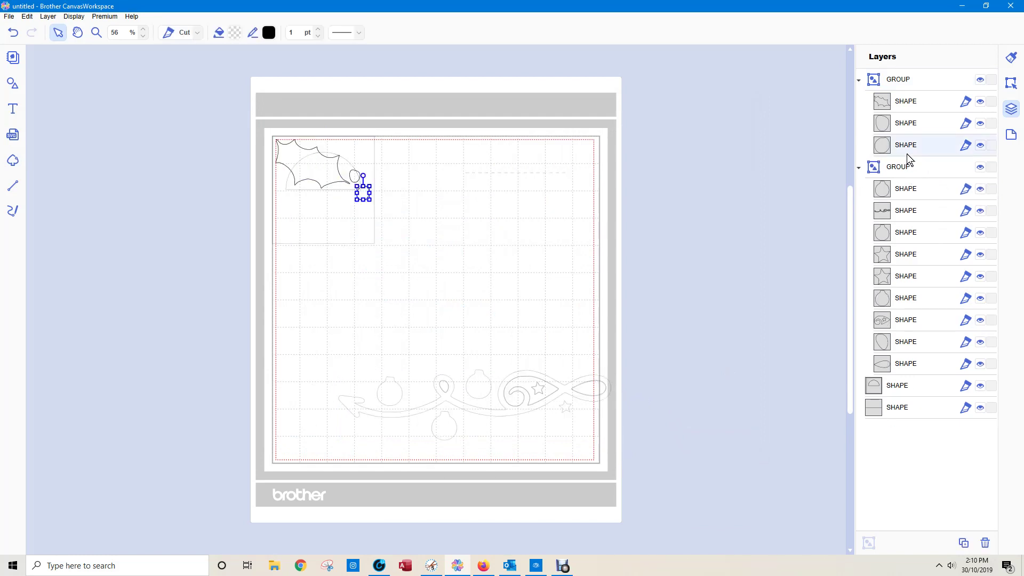
key(Delete)
click(914, 125)
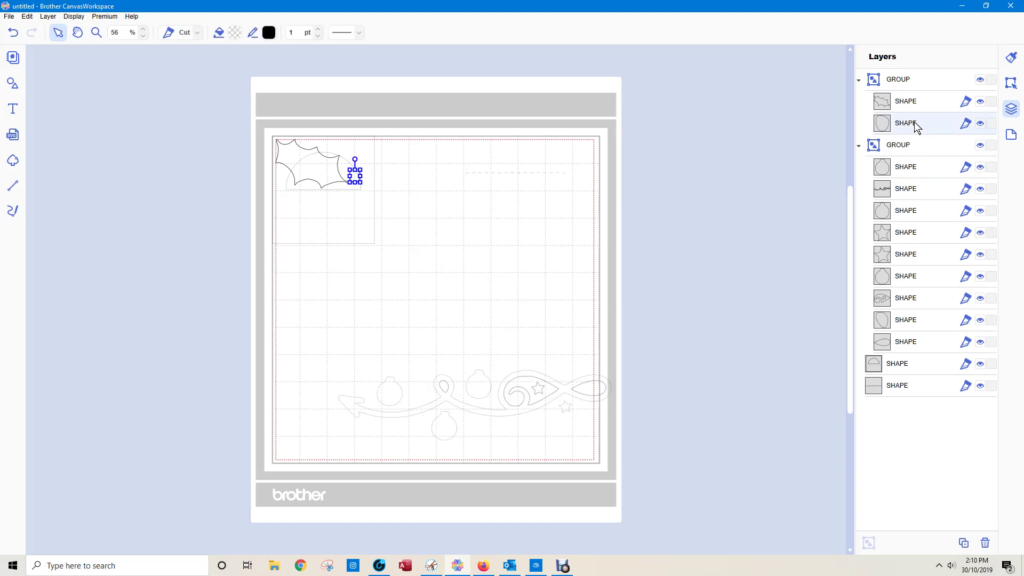
key(Delete)
drag(280, 155, 401, 287)
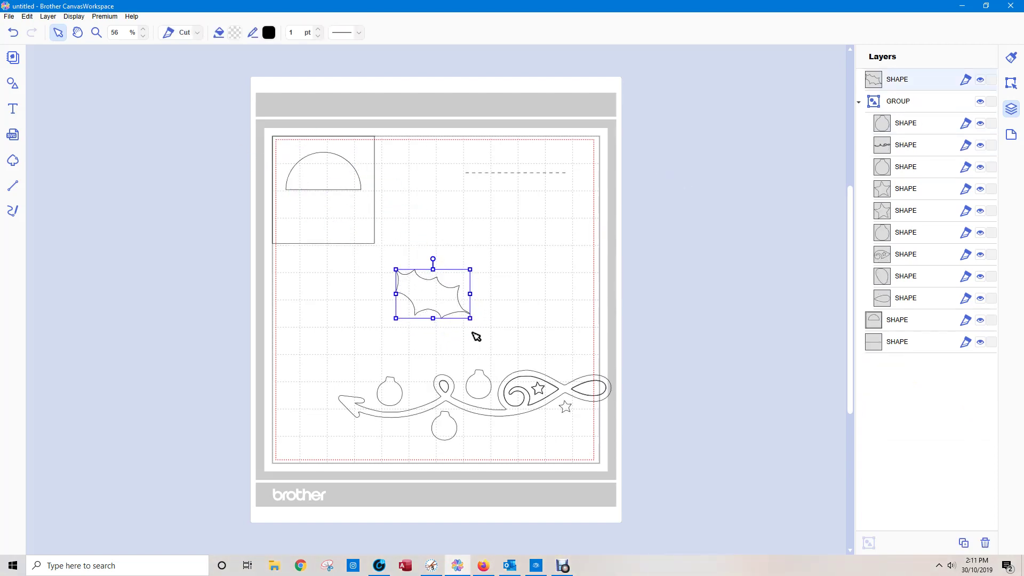
Step: Add a plain rectangle shape and place it over the three baubles in the ornament group
click(334, 348)
drag(333, 347, 645, 451)
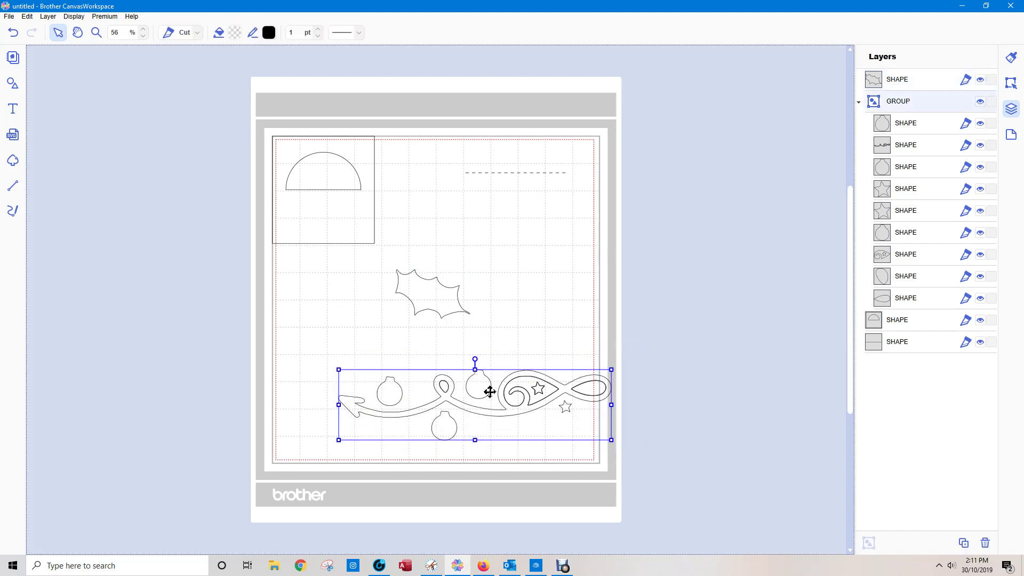
click(10, 85)
scroll(110, 187, up, 10)
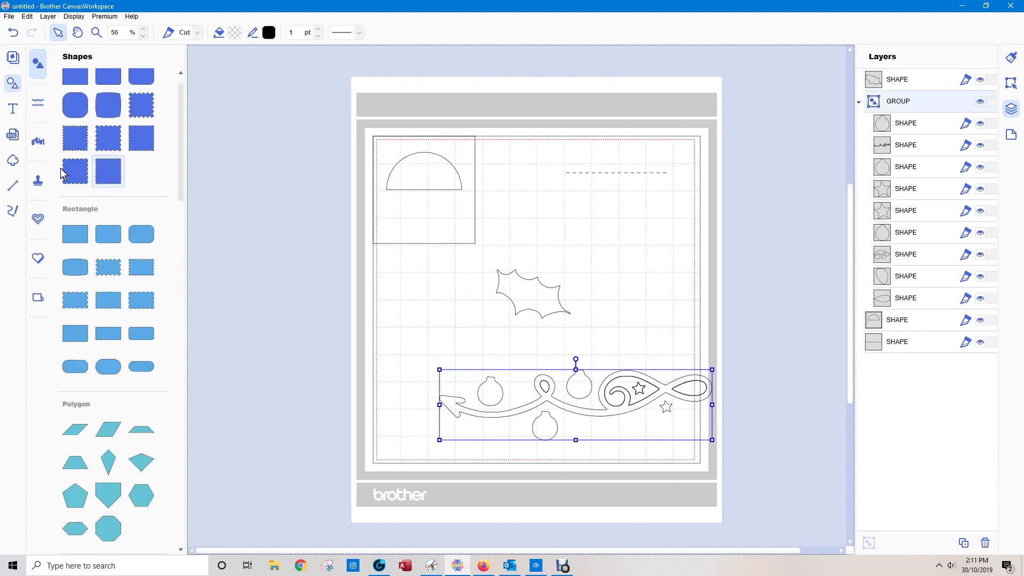
click(75, 234)
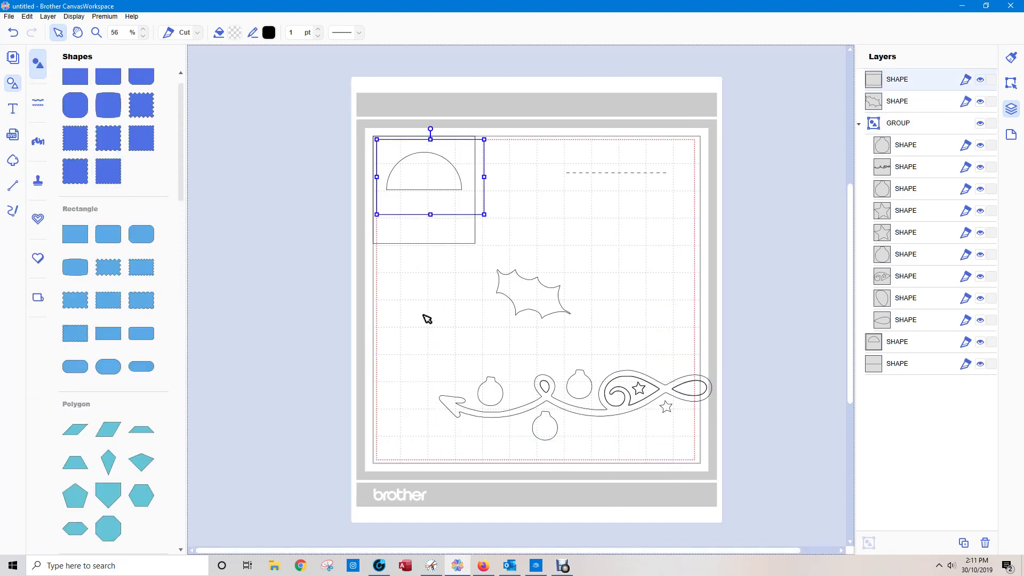
drag(453, 202, 566, 422)
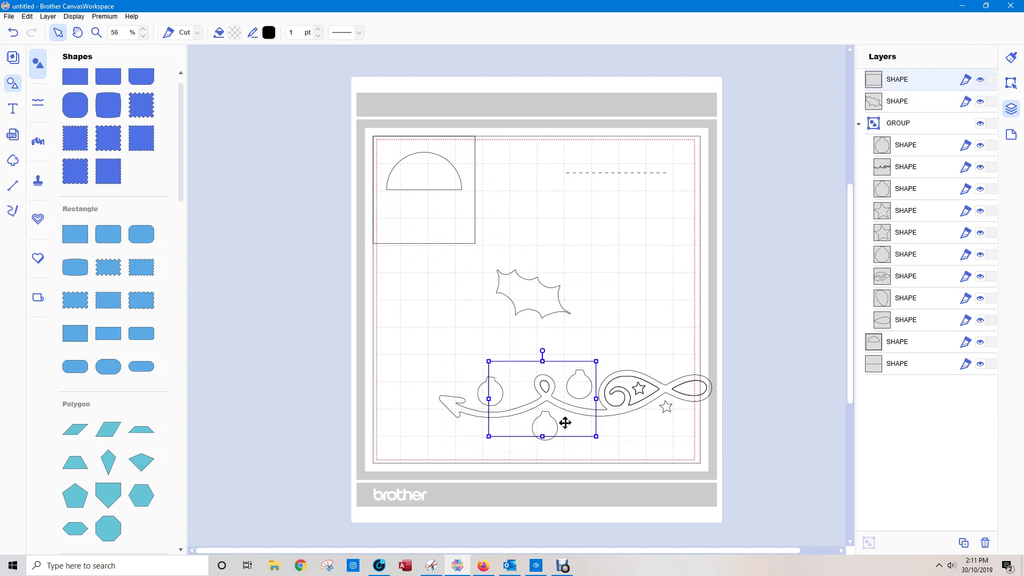
Step: Stretch the rectangle to about 164 by 82 mm so it covers the ornament's arrow end and all three baubles
mouse_move(483, 400)
mouse_down()
mouse_move(452, 399)
mouse_move(530, 402)
mouse_move(473, 393)
mouse_move(480, 397)
mouse_up()
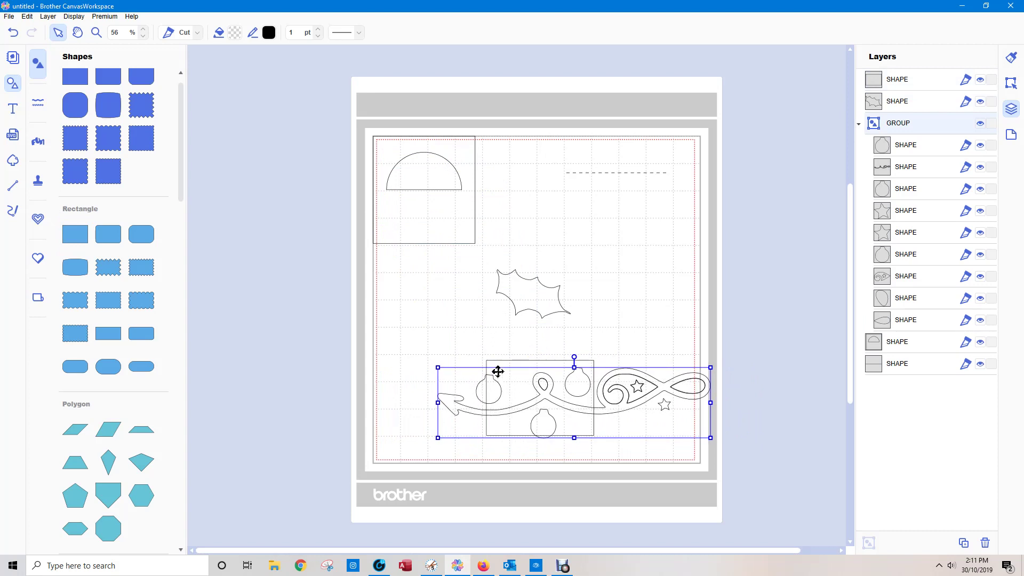
click(511, 383)
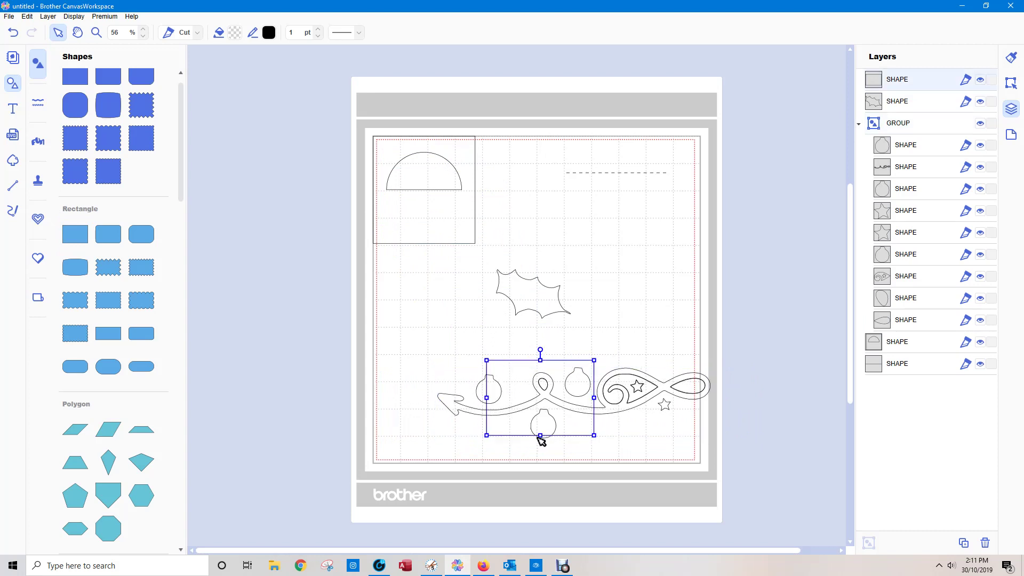
drag(540, 436, 540, 448)
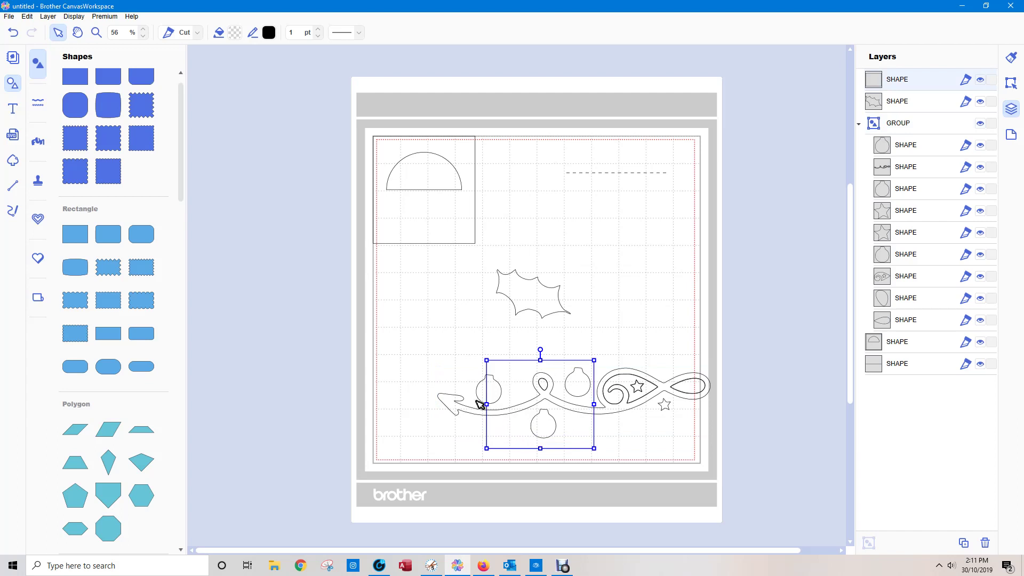
drag(486, 404, 421, 400)
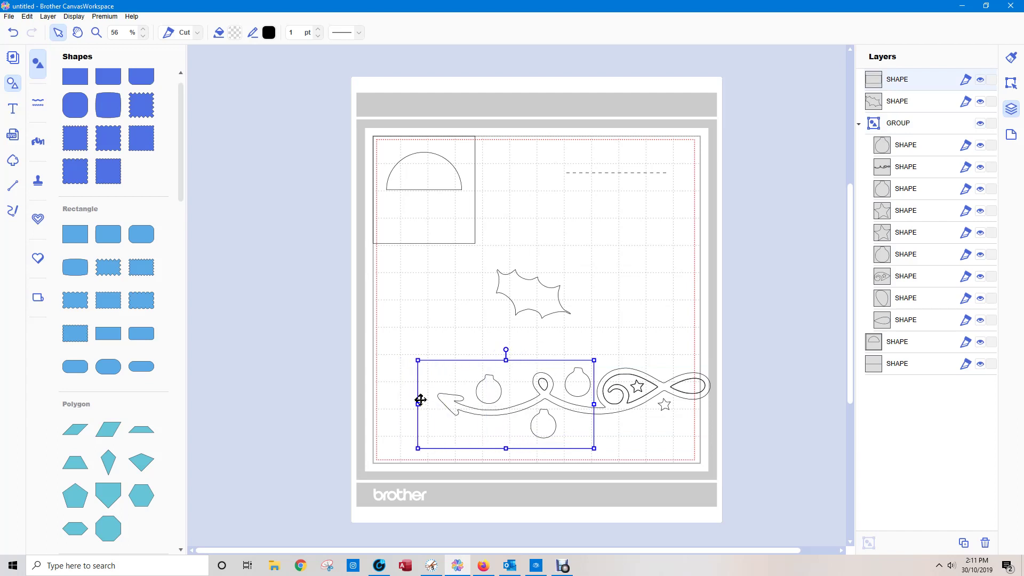
Step: Try a Process Overlap operation on the rectangle and the ornament group, and undo it
drag(381, 321, 748, 462)
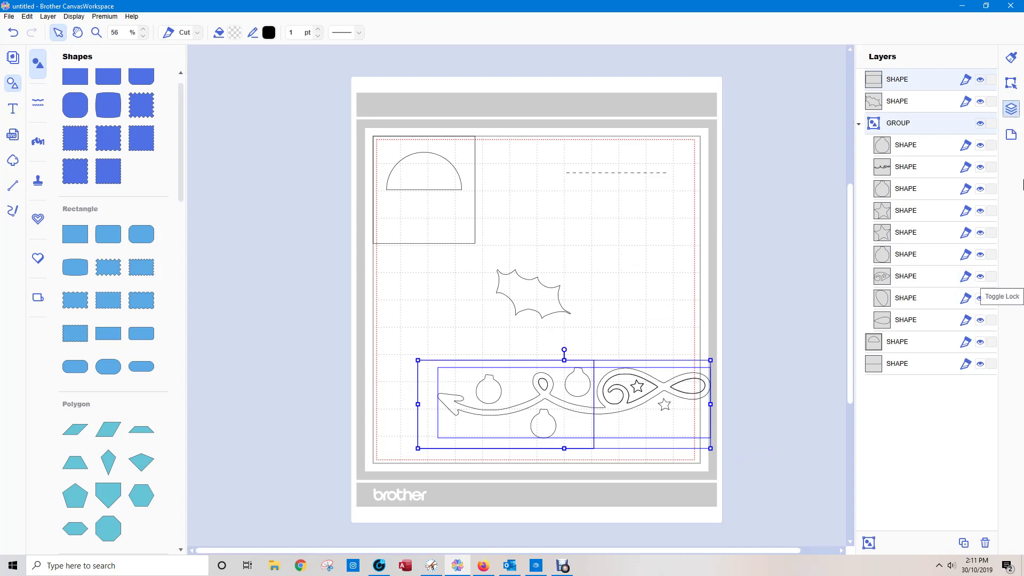
click(1011, 82)
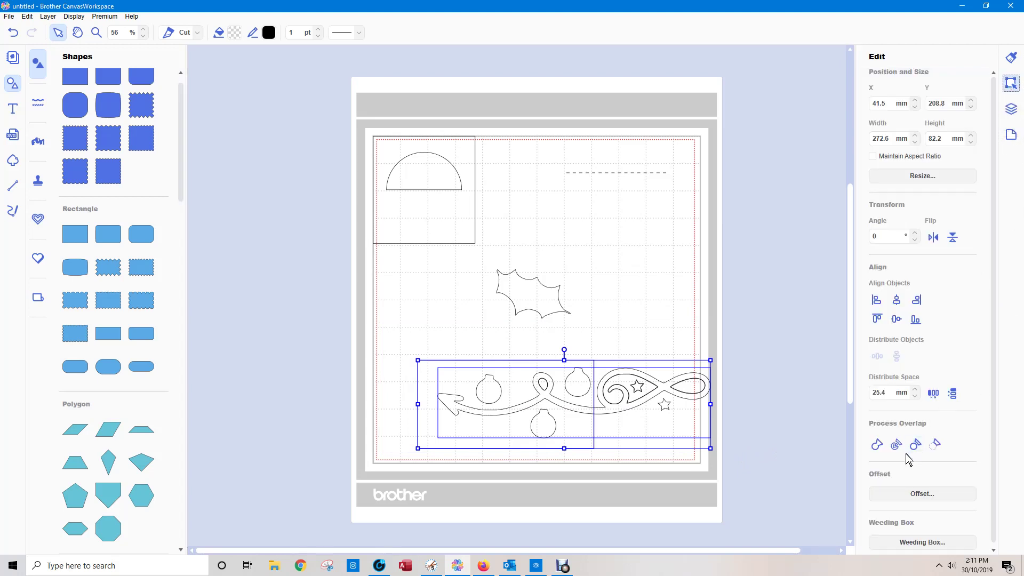
click(936, 446)
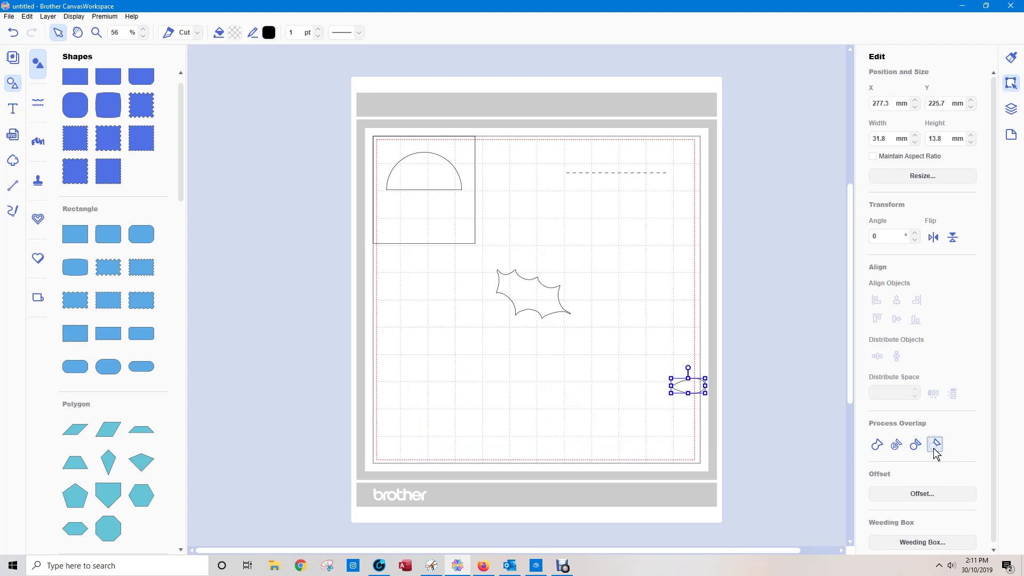
key(ctrl+z)
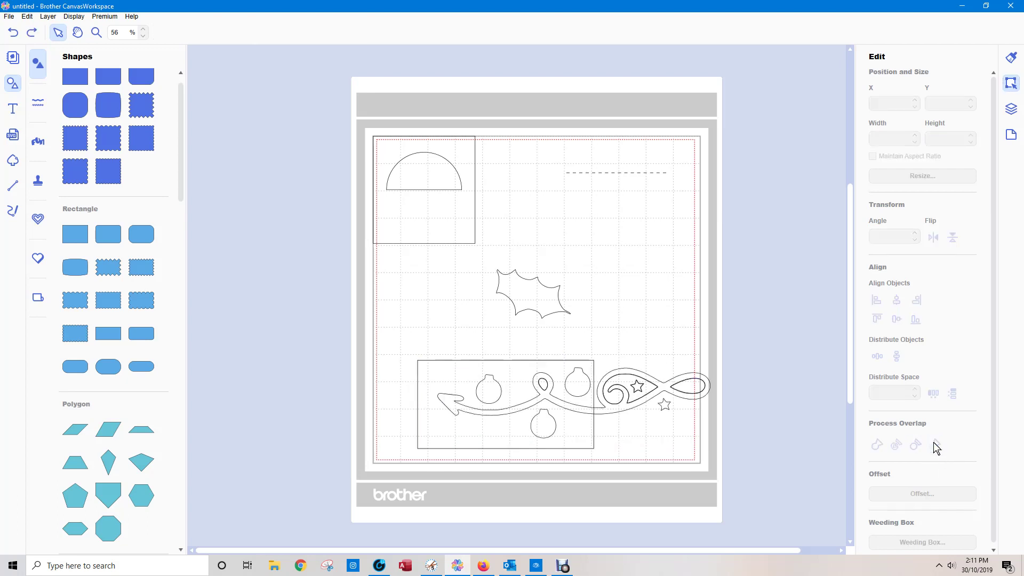
Step: Cut the part overlapped by the rectangle out of the ornament group, and delete the rectangle
drag(414, 343, 715, 452)
click(916, 445)
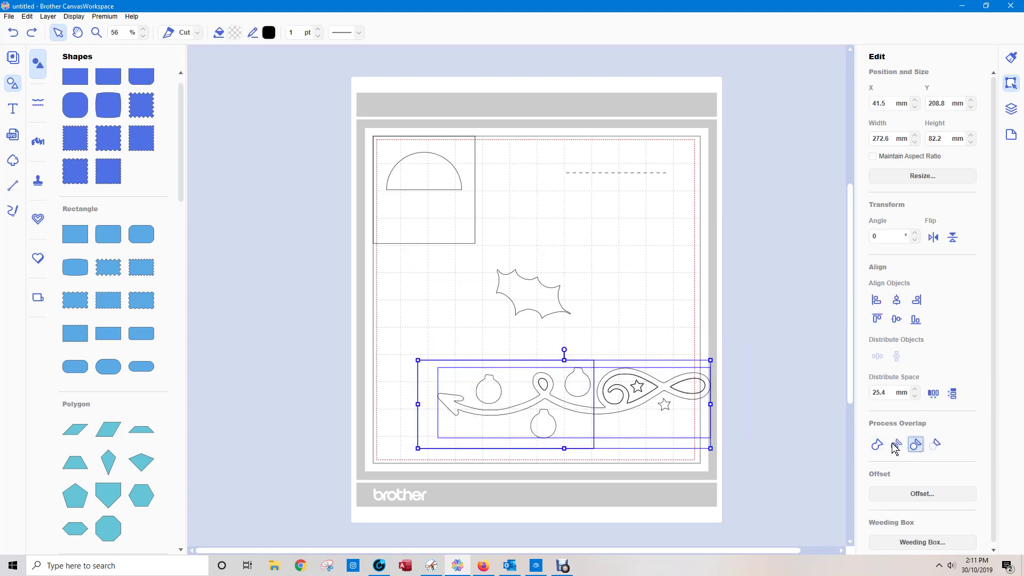
click(795, 462)
drag(505, 396, 318, 388)
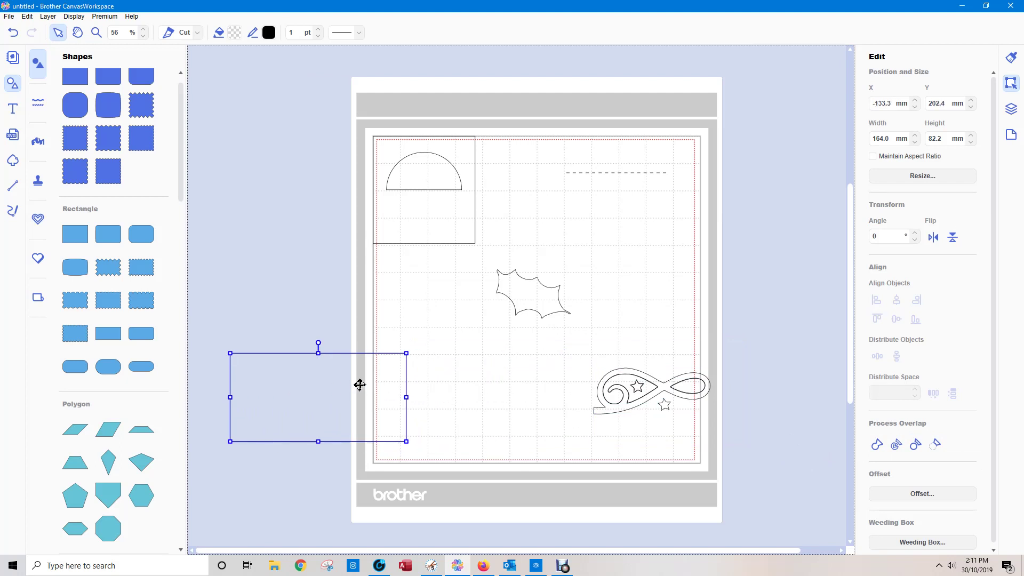
key(Delete)
Step: Delete the duplicate inner outlines of the swirl and the loop from the remaining ornament
drag(594, 359, 737, 418)
click(661, 402)
click(597, 403)
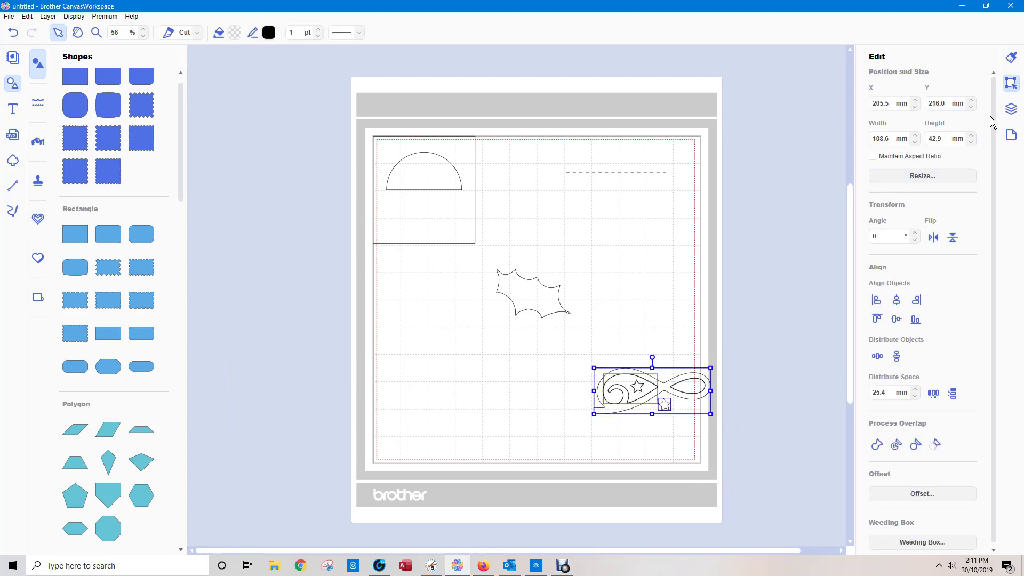
click(1011, 109)
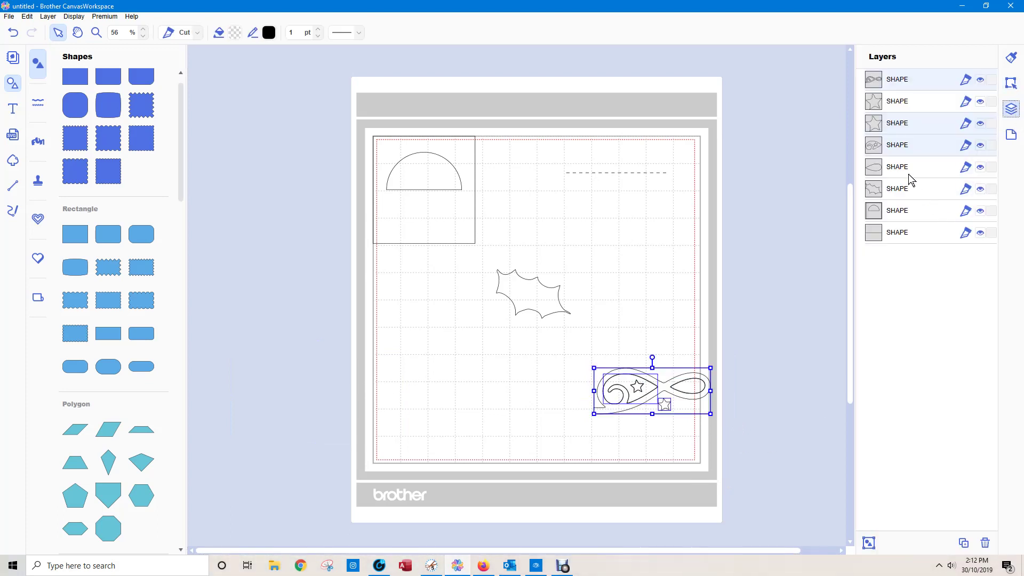
click(895, 150)
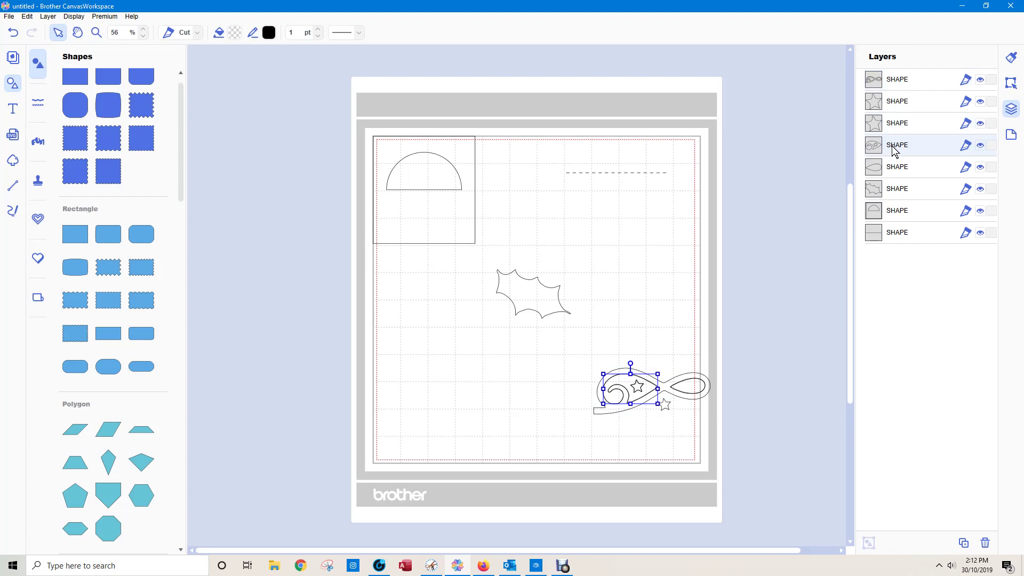
key(Delete)
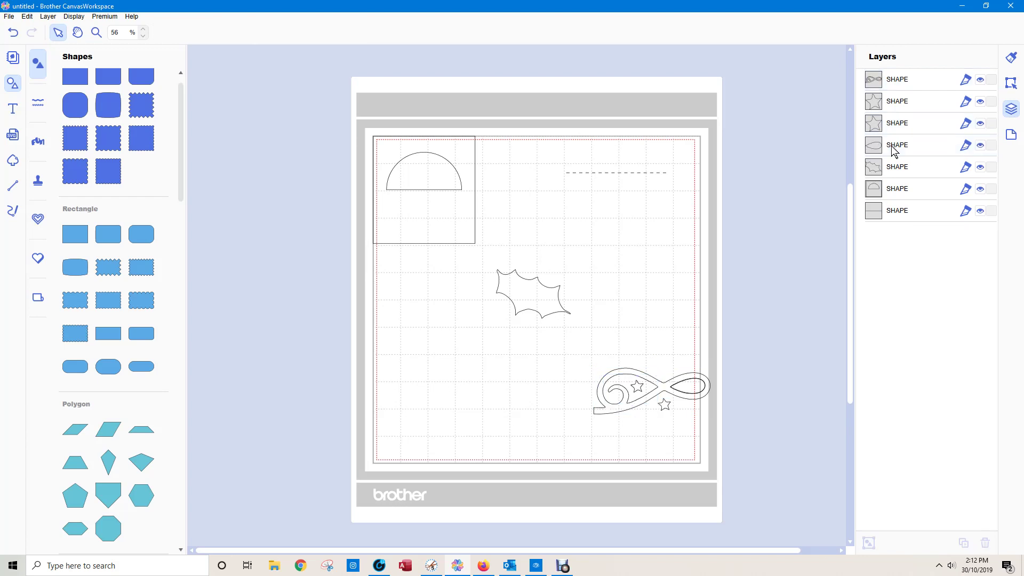
click(895, 149)
key(Delete)
Step: Delete both star outlines, and move the remaining swirl to below the holly leaf
click(888, 120)
key(Delete)
click(895, 104)
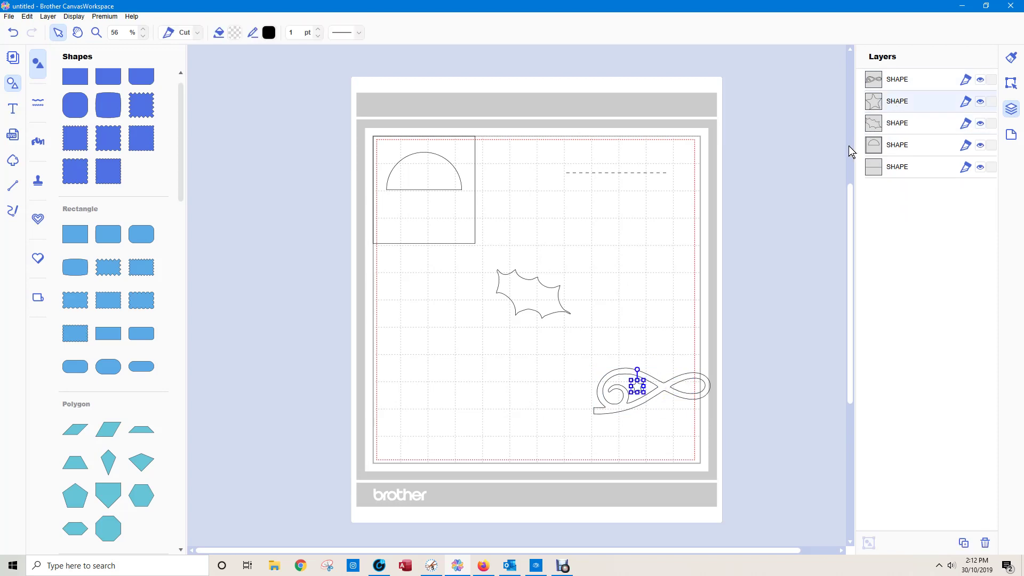
key(Delete)
drag(625, 405, 481, 387)
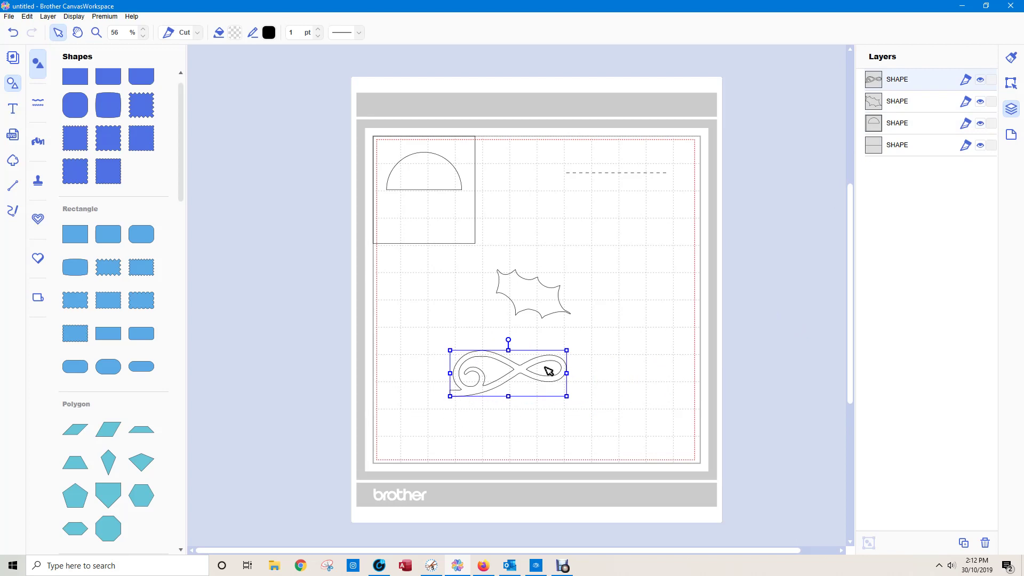
Step: Add a semicircle shape and move it so its arc overlaps the swirl's square cut end
scroll(549, 371, up, 5)
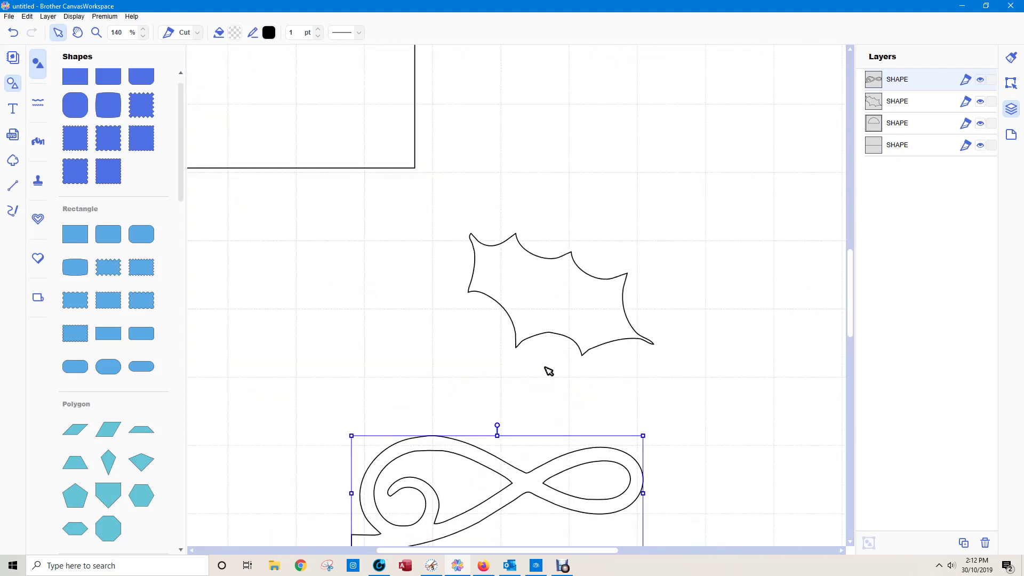
drag(849, 277, 849, 340)
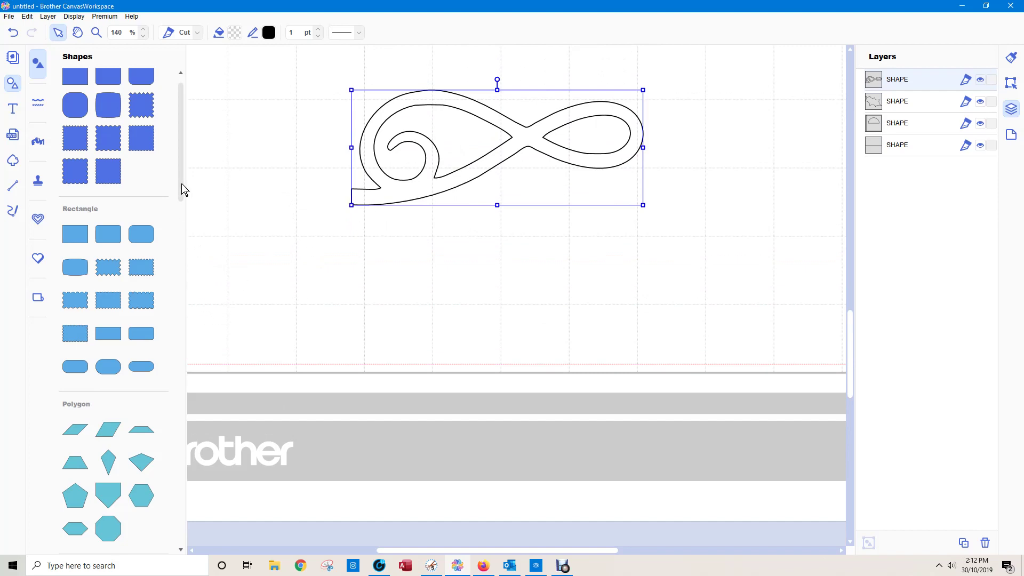
drag(184, 190, 176, 297)
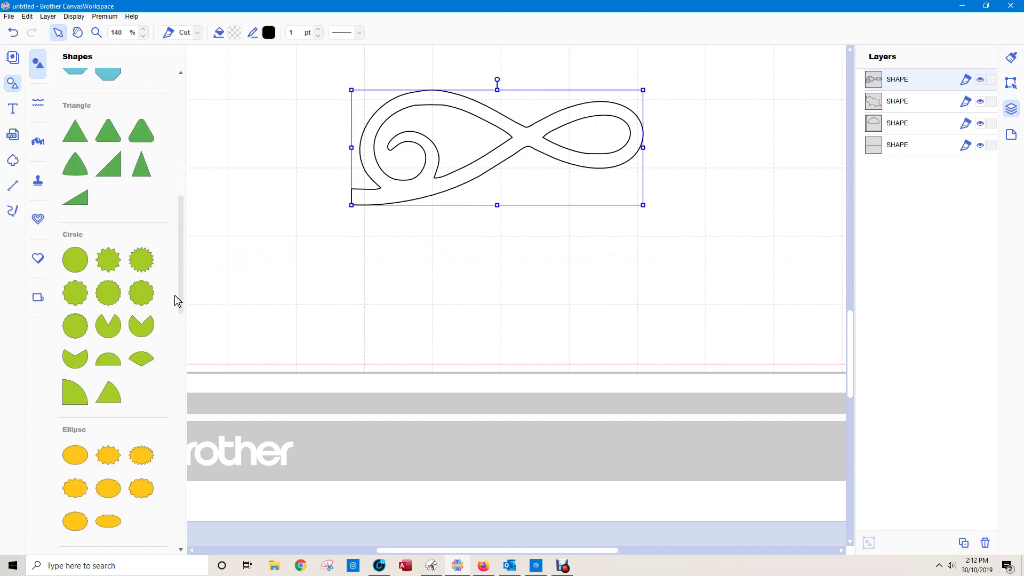
click(99, 368)
scroll(240, 268, up, 8)
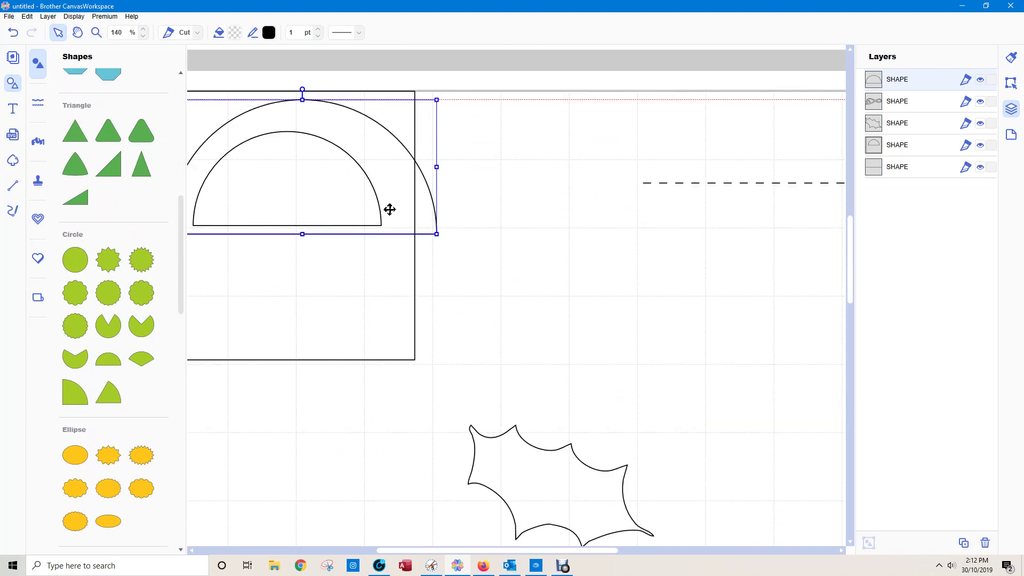
drag(423, 219, 464, 560)
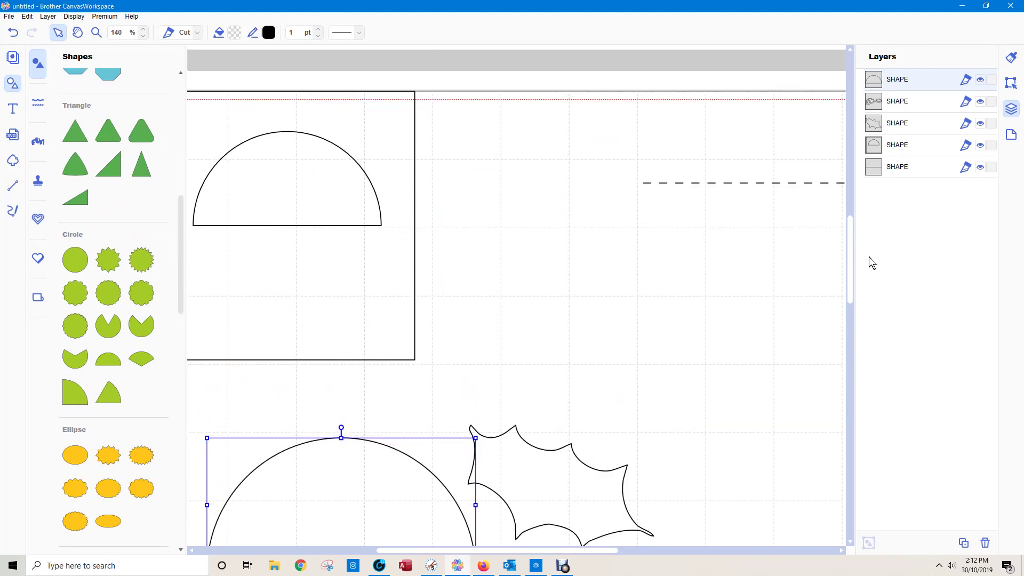
drag(852, 259, 856, 319)
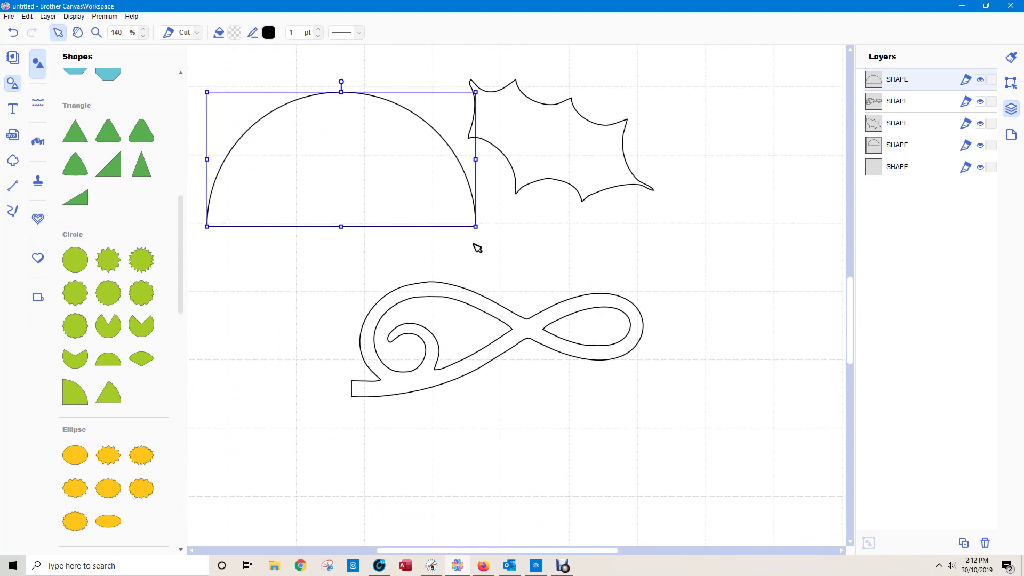
drag(448, 225, 441, 486)
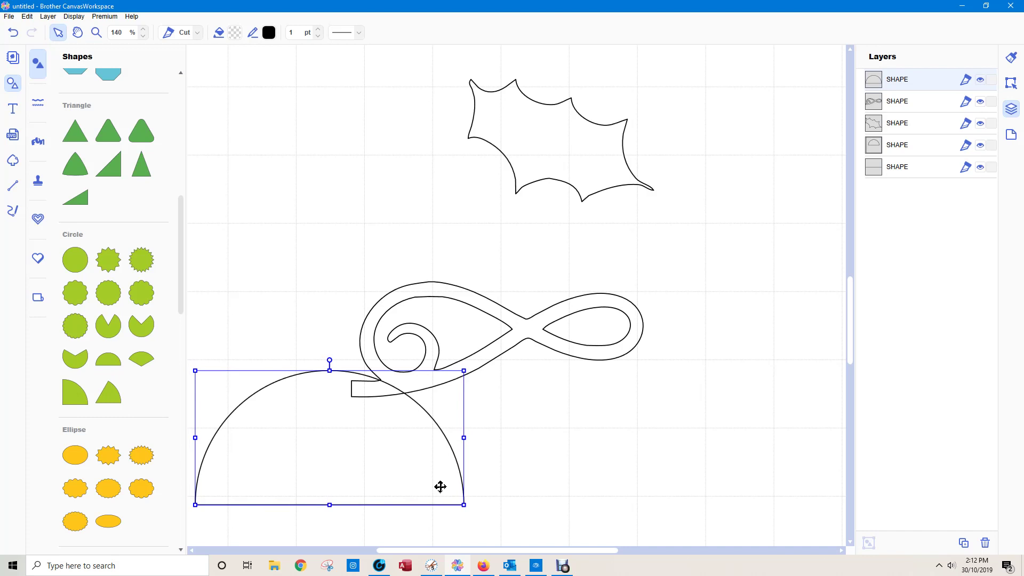
Step: Rotate the semicircle counterclockwise and shift it so its arc crosses the swirl's cut end
double_click(442, 487)
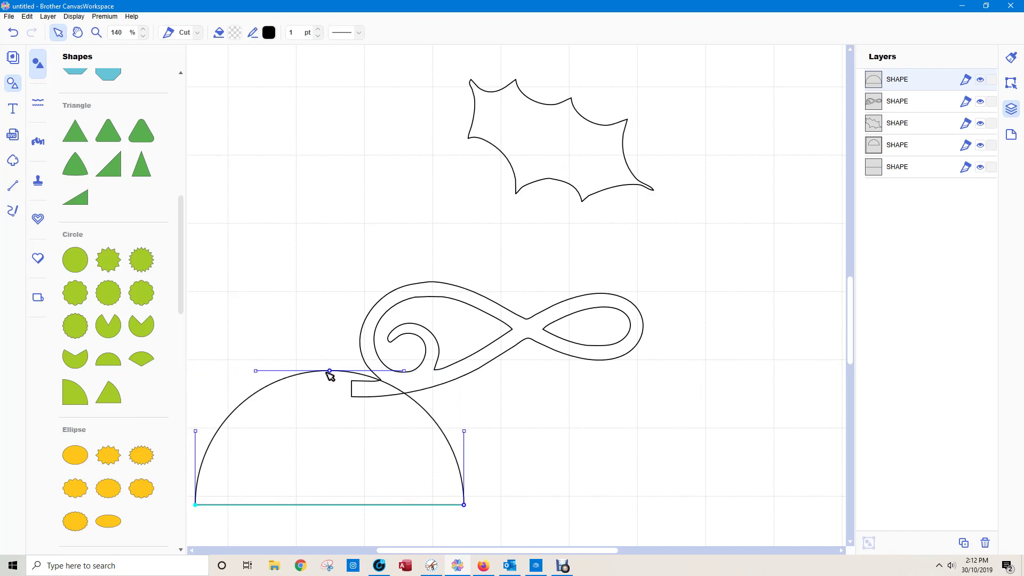
click(558, 476)
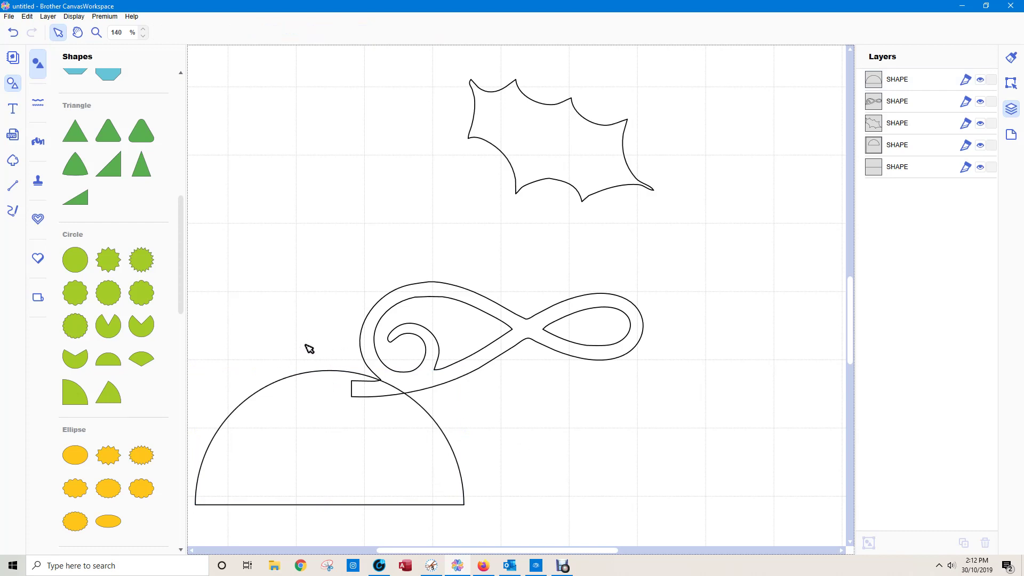
click(327, 372)
drag(329, 359, 297, 360)
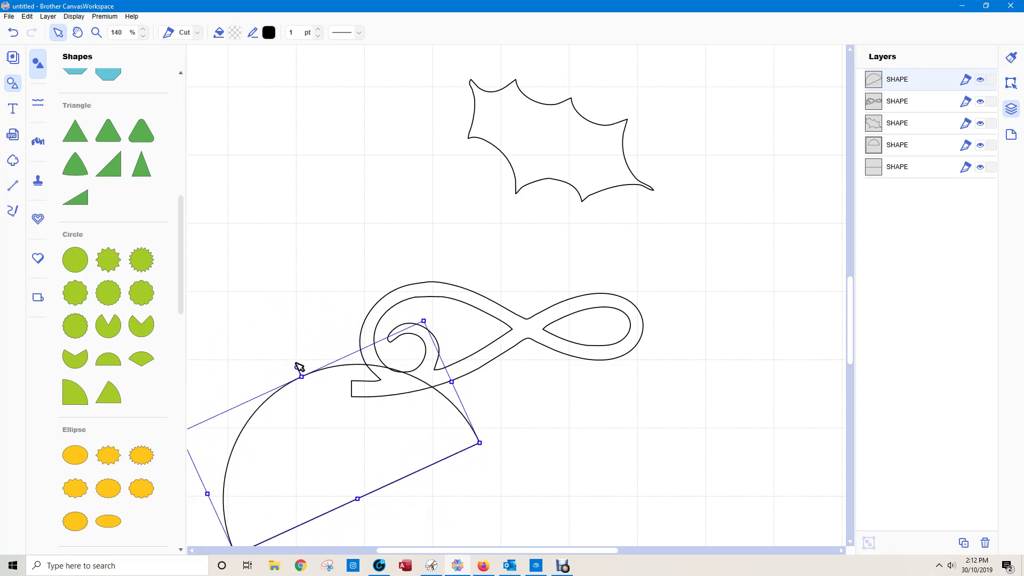
drag(470, 428, 452, 437)
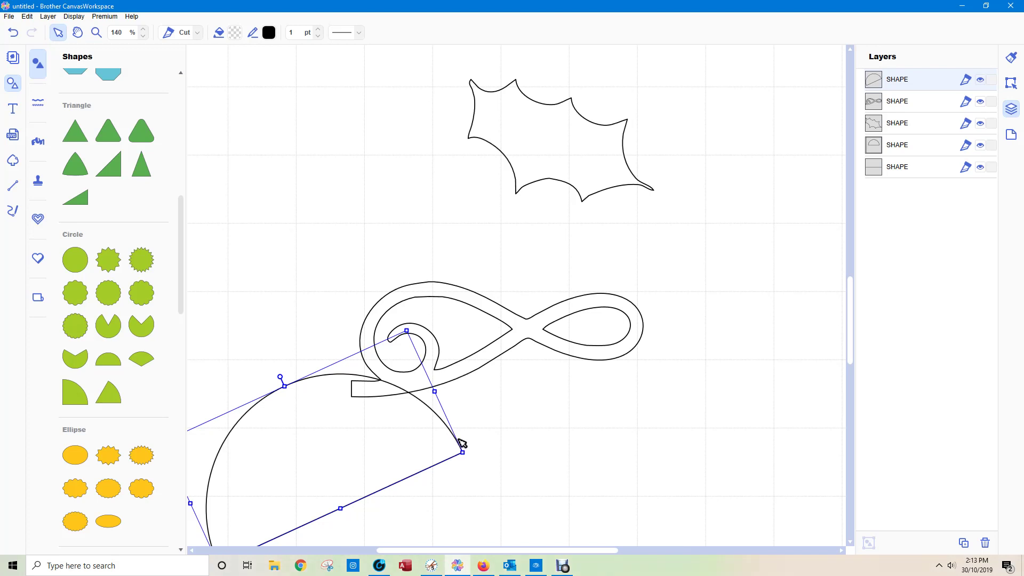
Step: Reshape the semicircle's upper arc with its curve control points so it rounds off the swirl's cut end
double_click(436, 419)
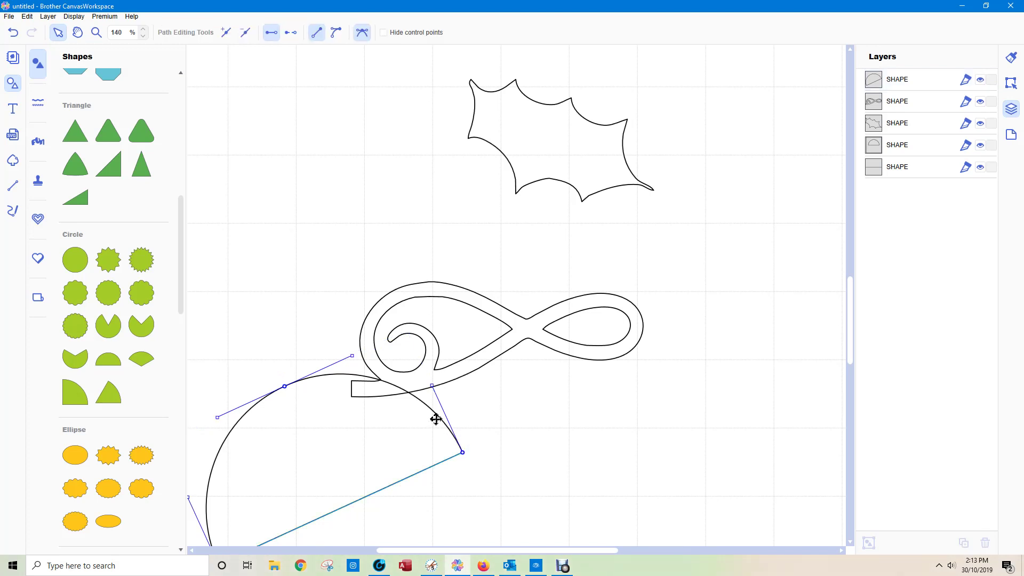
click(433, 388)
drag(433, 386, 420, 406)
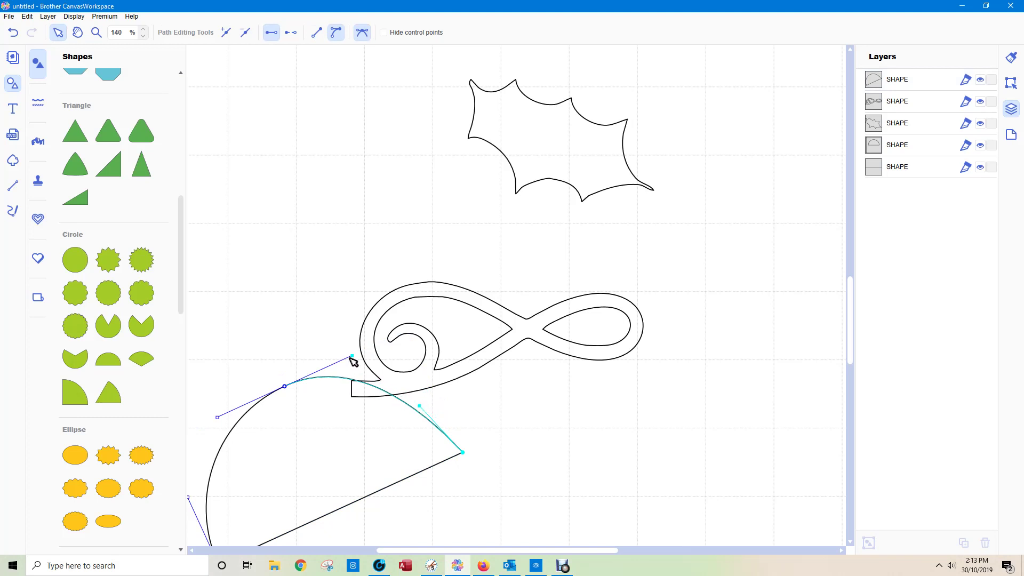
drag(353, 358, 356, 338)
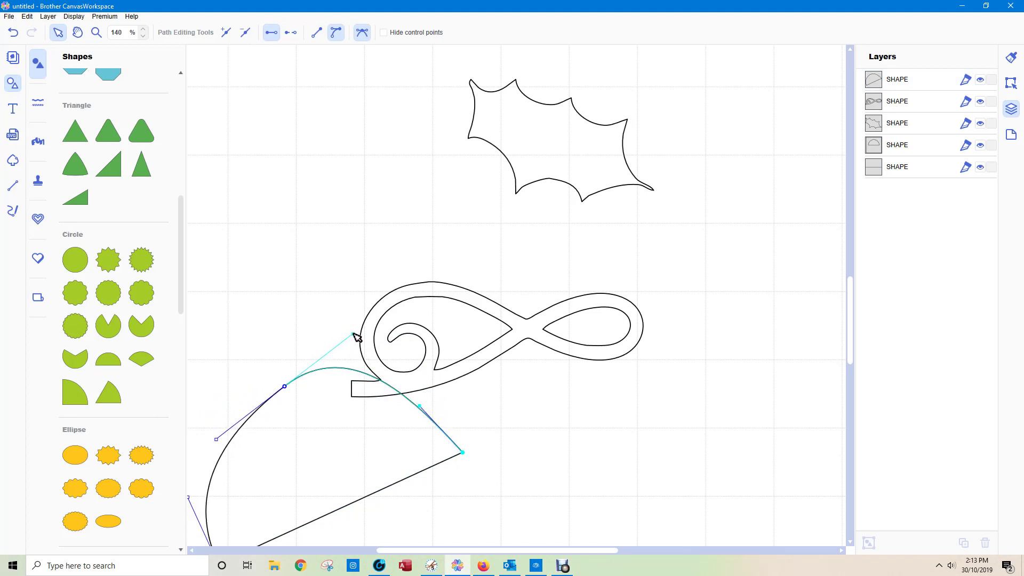
Step: Trim the swirl's square cut end with the overlapping semicircle, and delete the leftover semicircle piece
drag(222, 221, 591, 462)
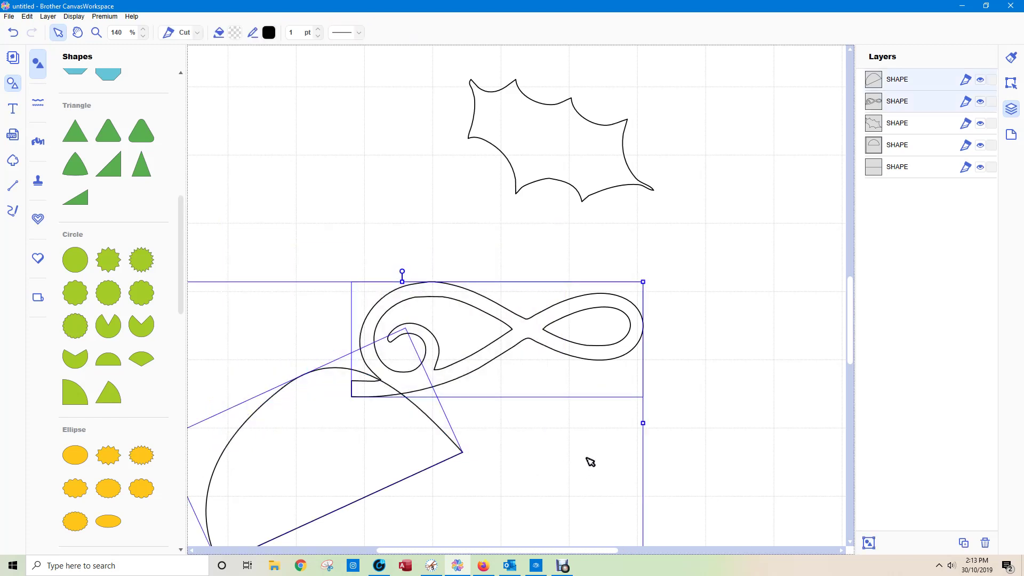
click(1011, 84)
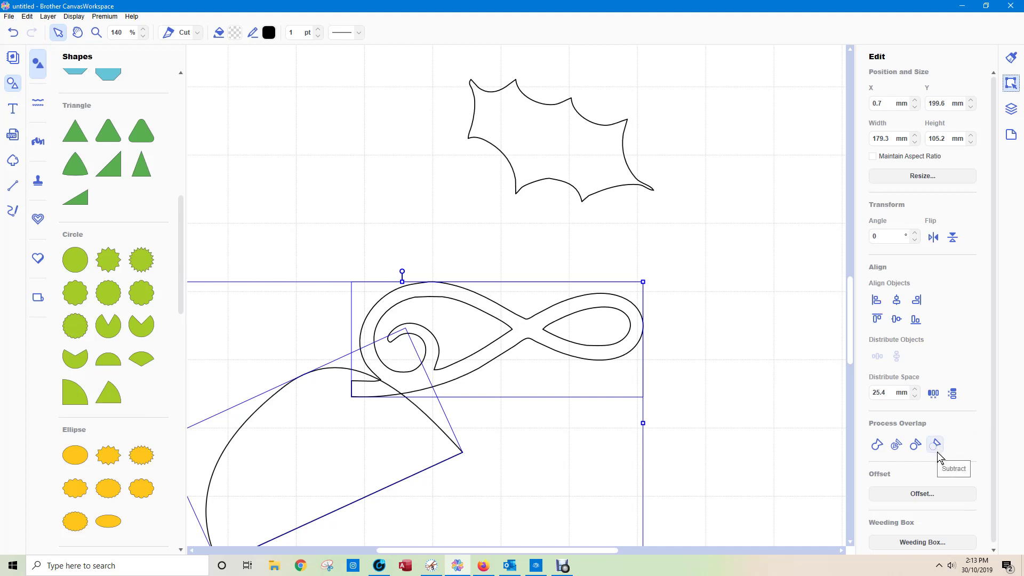
click(916, 445)
click(384, 430)
drag(384, 430, 656, 507)
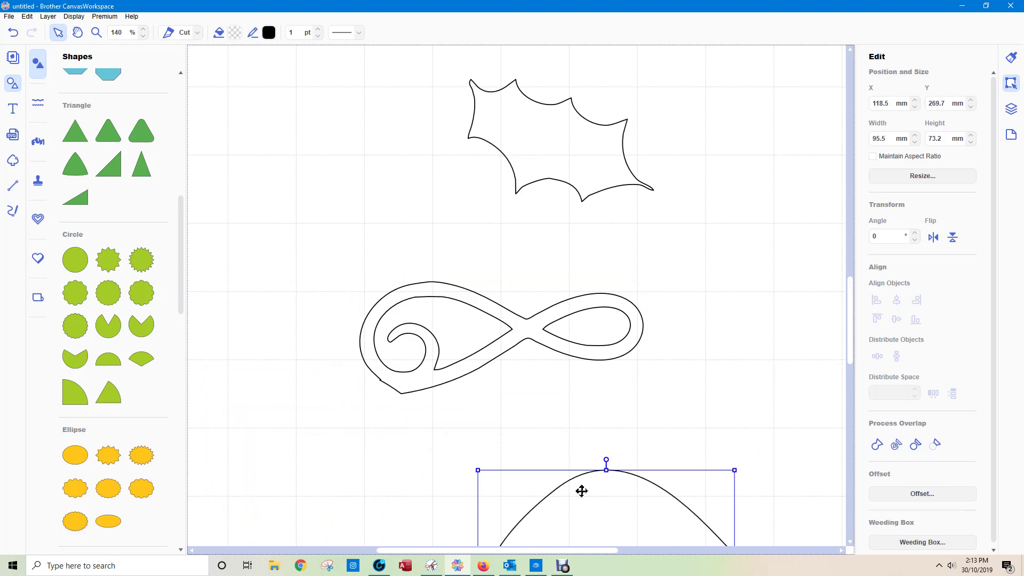
key(Delete)
Step: Move the trimmed swirl left to leave room beside it, and keep it selected as a whole object
click(409, 379)
drag(409, 379, 320, 379)
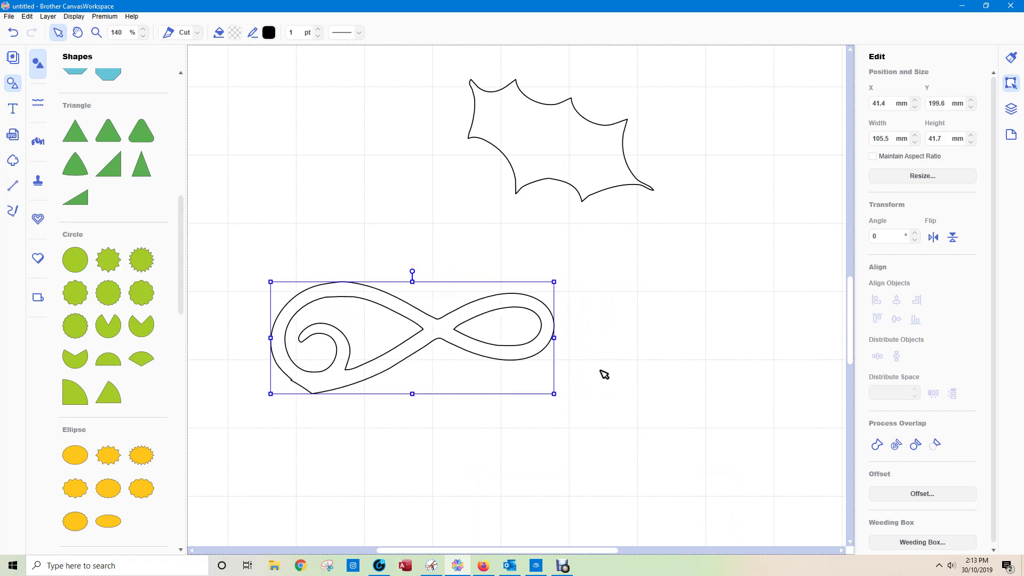
double_click(442, 330)
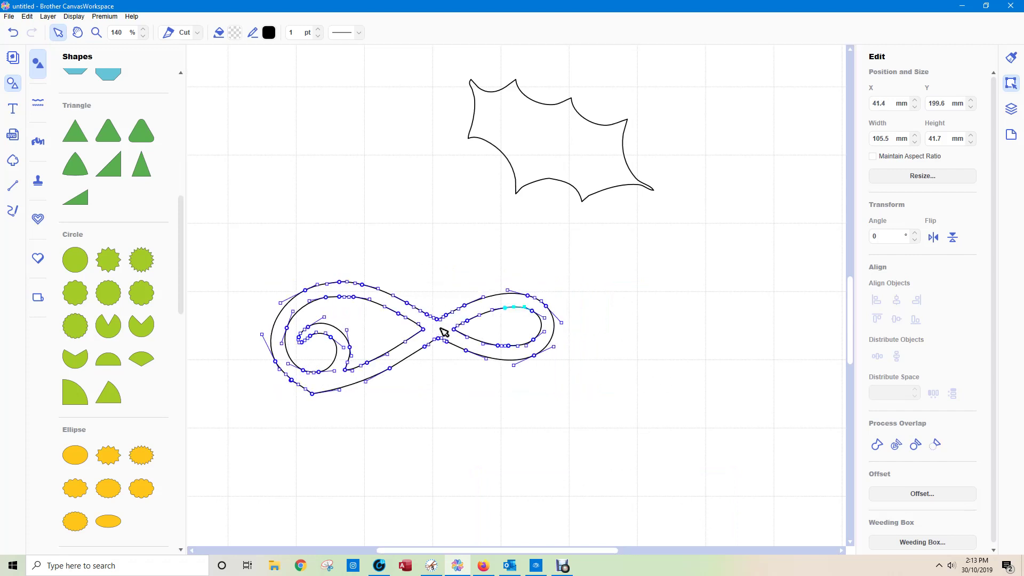
click(599, 407)
click(454, 331)
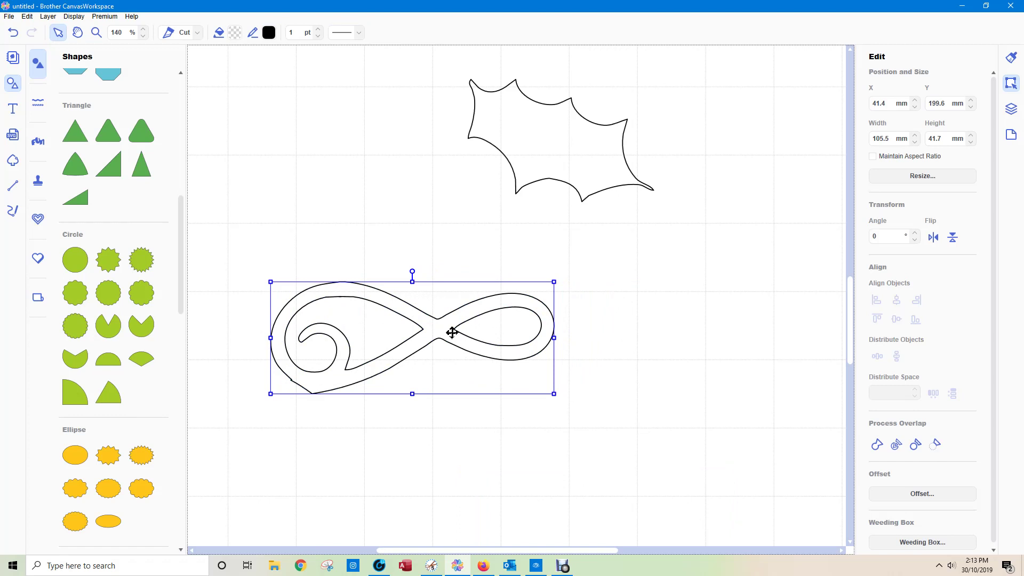
Step: Duplicate the swirl, flip the copy horizontally, and place it so the end loops of both swirls slightly overlap
key(ctrl+v)
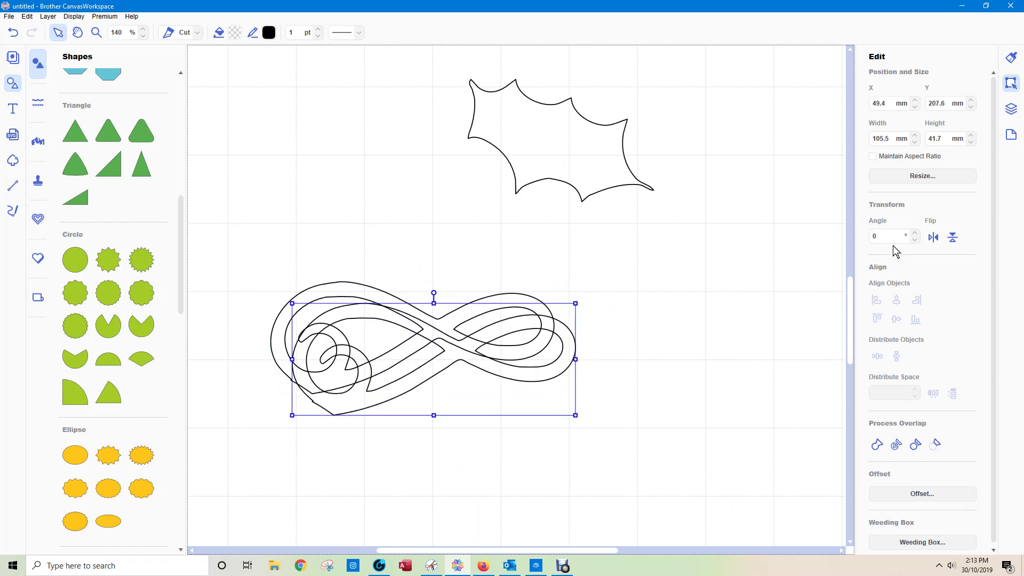
click(939, 241)
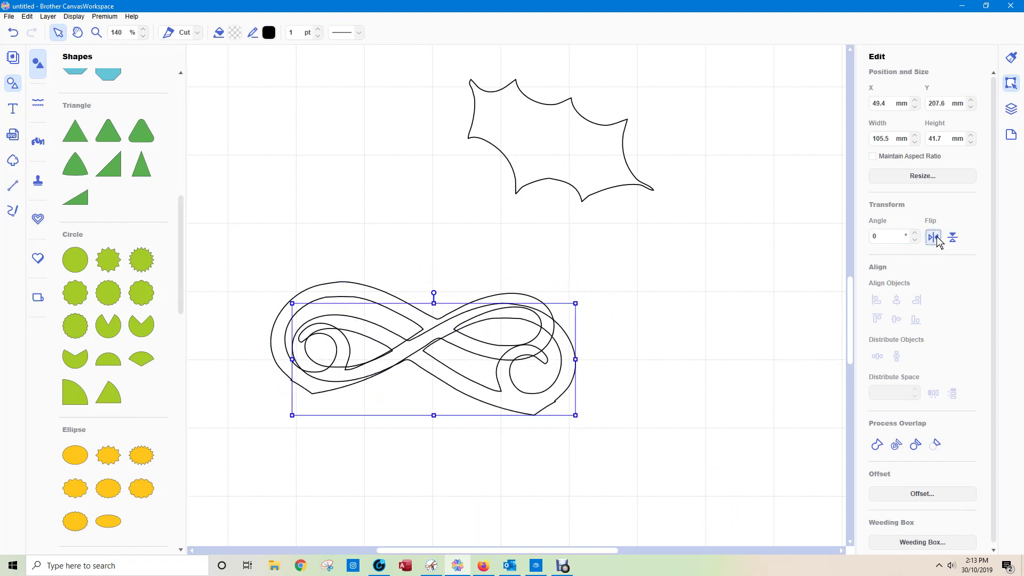
drag(548, 393, 797, 368)
Step: Align the two mirrored swirls on their vertical centers and weld them into one ornament
drag(250, 249, 778, 432)
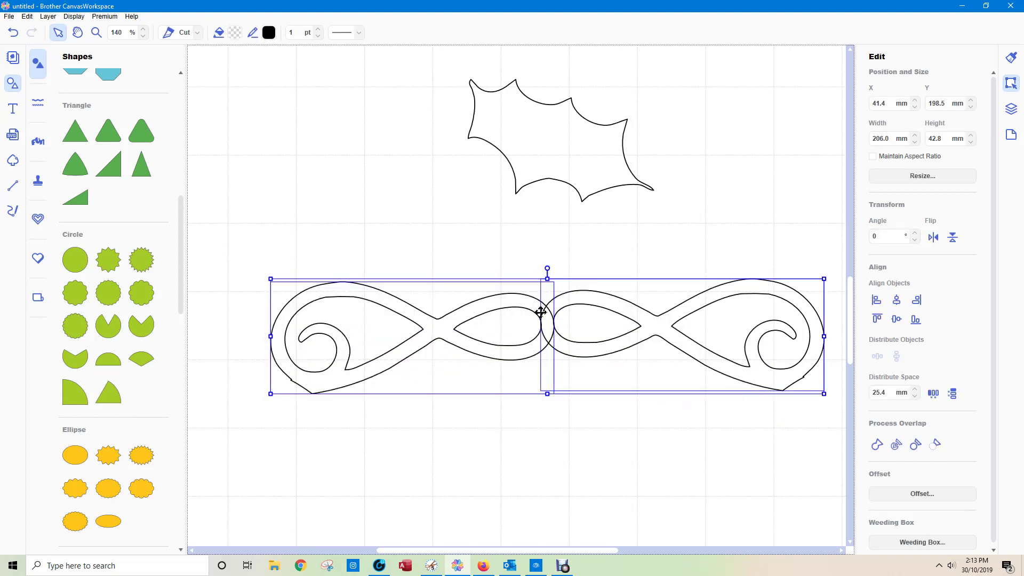
click(897, 320)
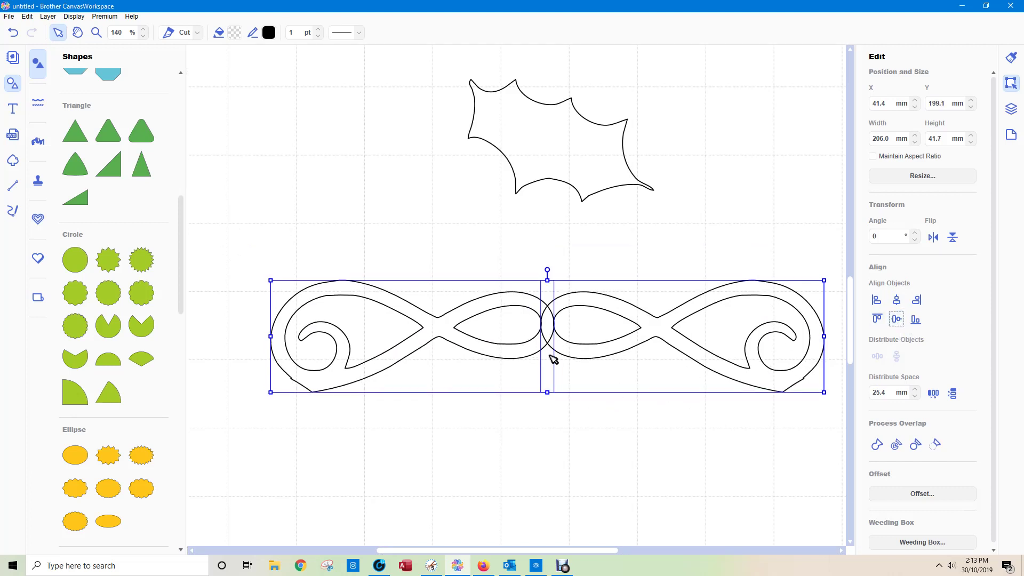
click(877, 444)
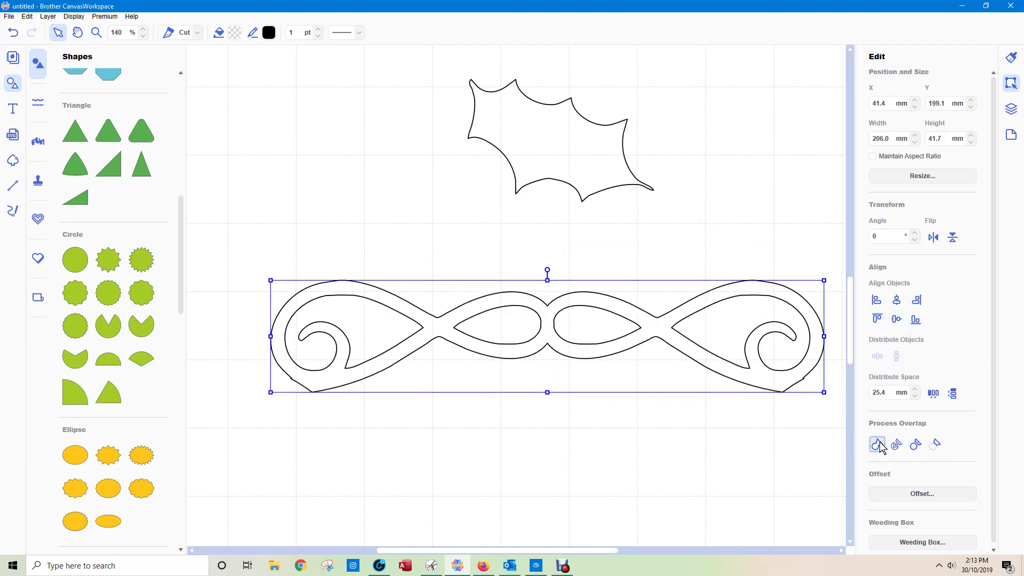
click(640, 454)
Step: Flip the holly leaf vertically and place it above the right half of the swirl ornament
drag(563, 173, 463, 227)
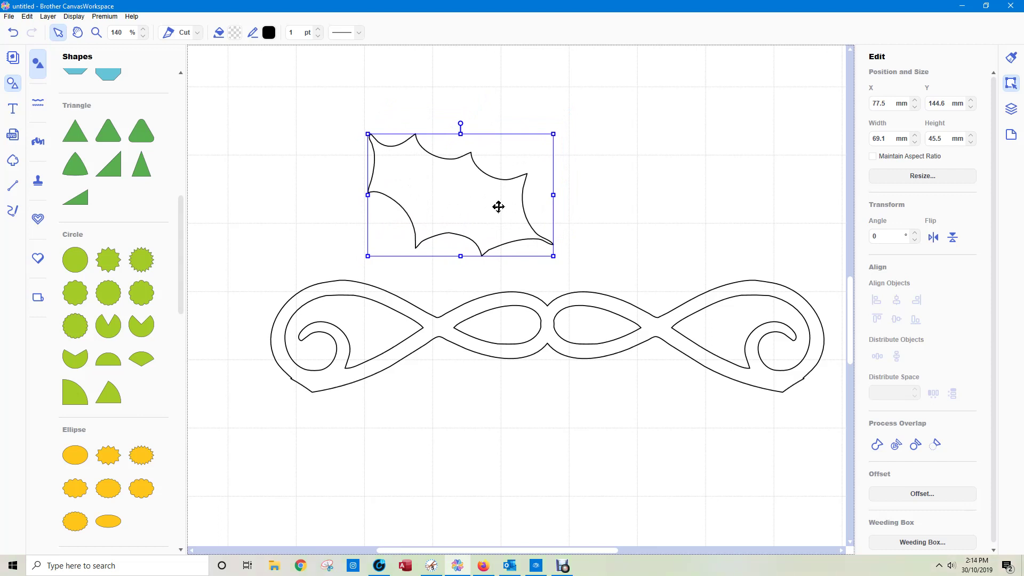
click(953, 237)
drag(439, 185, 609, 154)
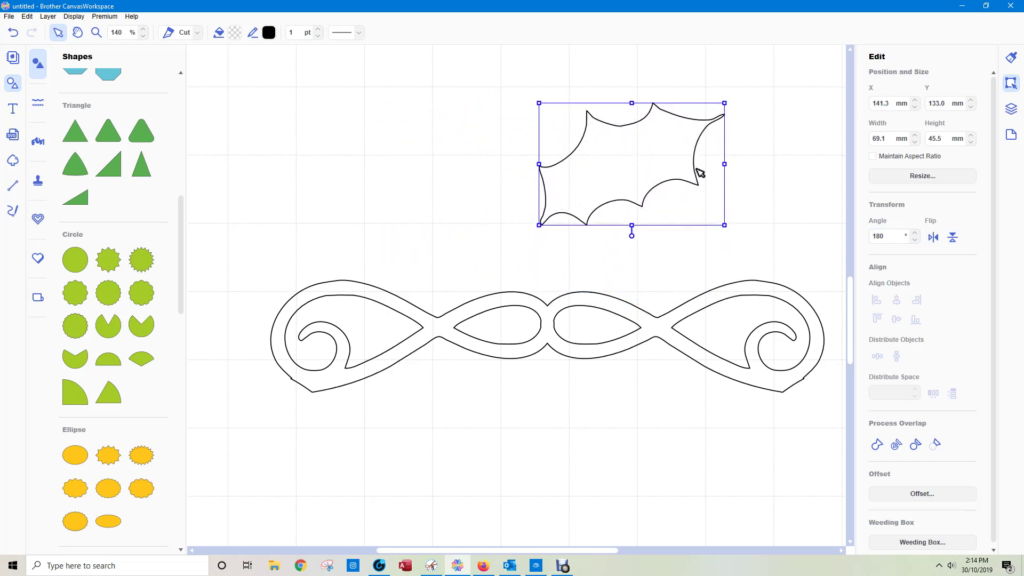
Step: Duplicate the holly leaf, flip the copy vertically, and place it to the left of the original leaf
key(ctrl+d)
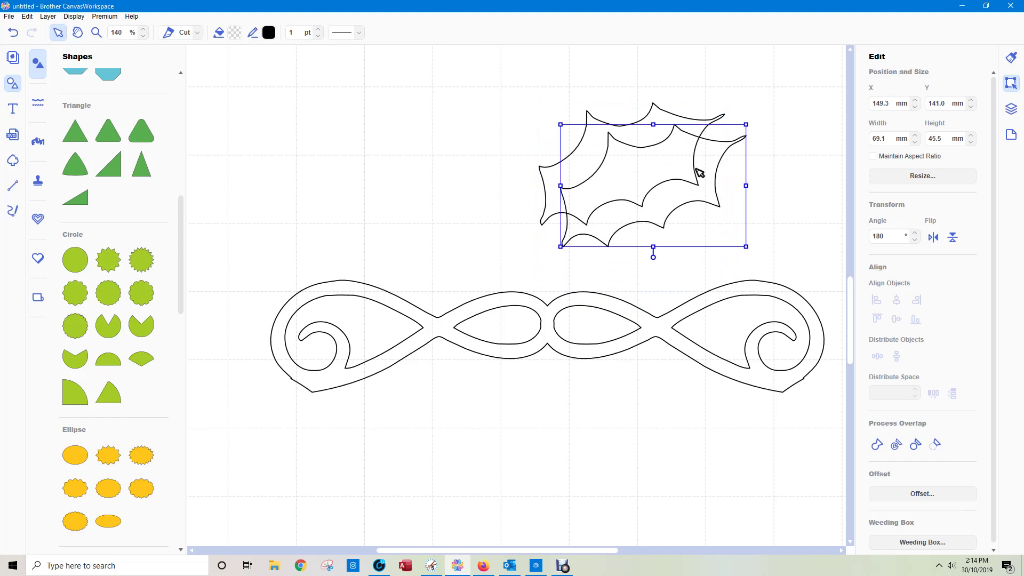
click(952, 237)
drag(684, 212, 498, 207)
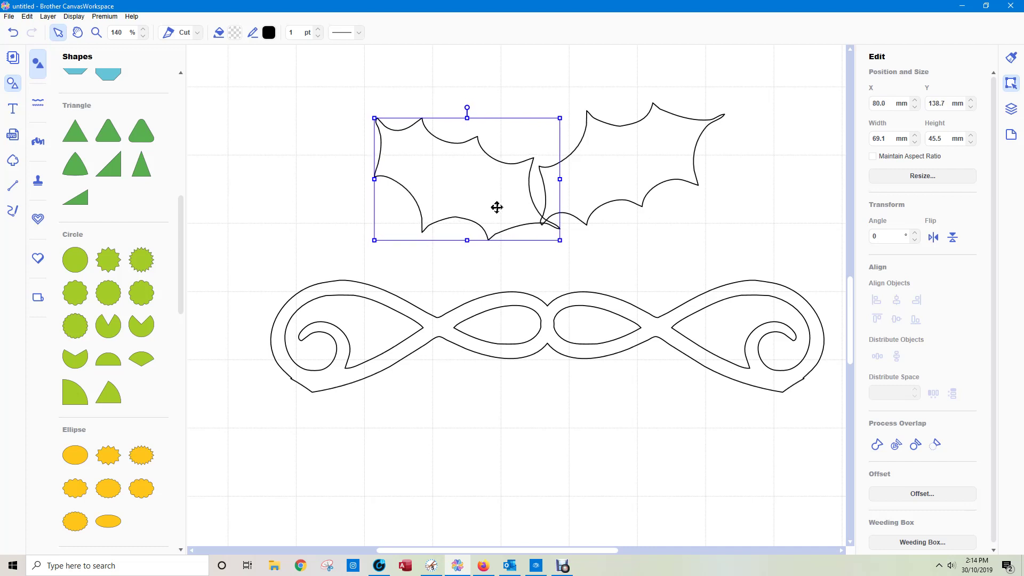
Step: Flip the right holly leaf vertically, move it clear of the left leaf, and rotate it to about 130°
click(603, 171)
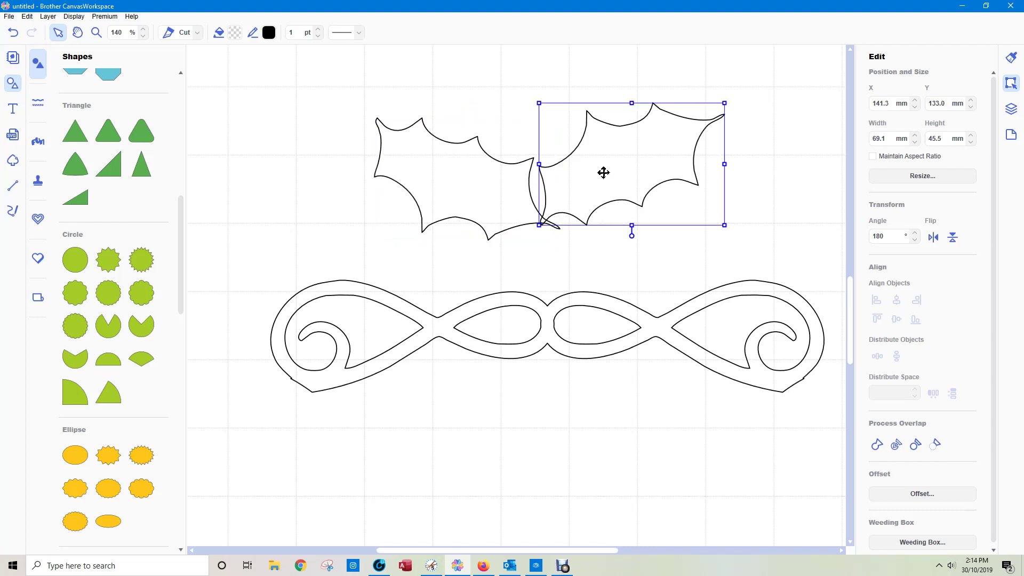
click(952, 238)
drag(637, 145, 682, 149)
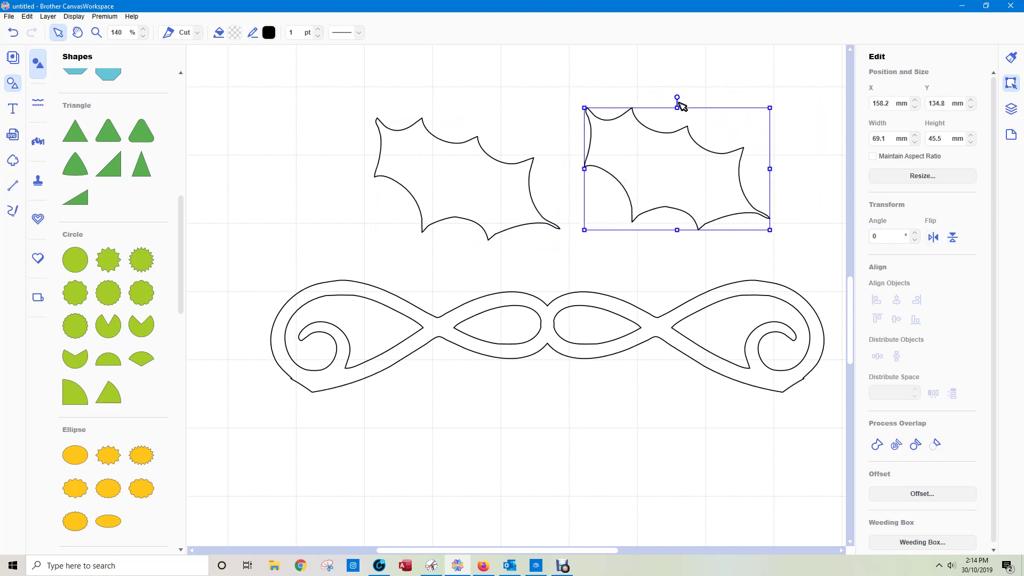
drag(679, 102, 768, 245)
Step: Move the rotated leaf so its base overlaps the left leaf's tip, and weld the two leaves together
drag(694, 186, 590, 191)
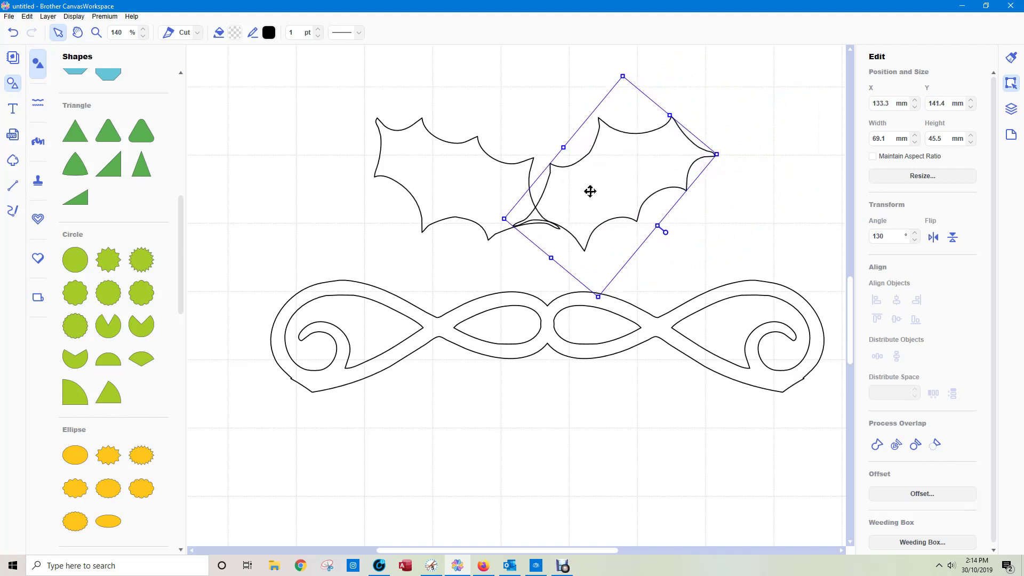
drag(333, 78, 711, 265)
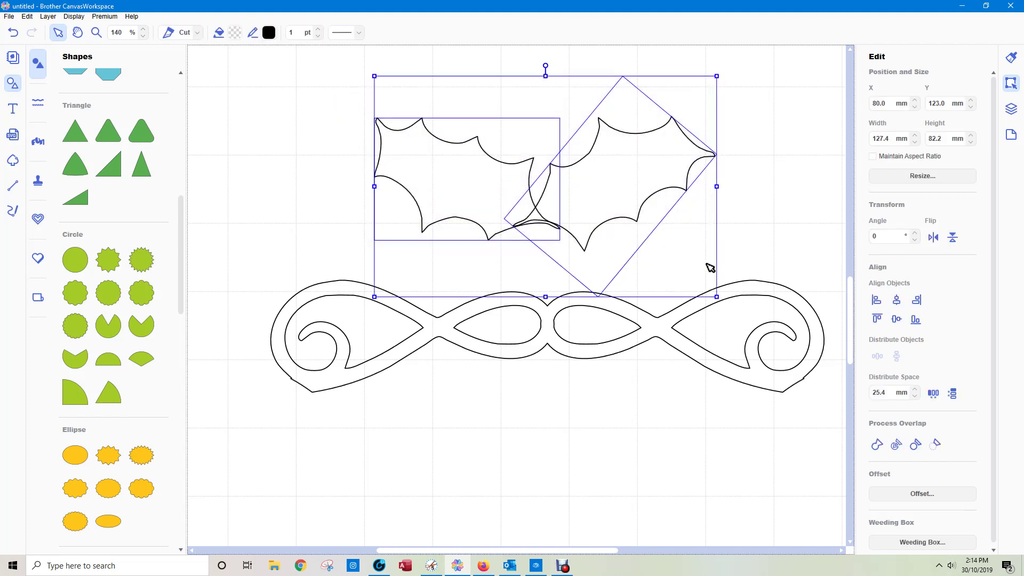
click(876, 445)
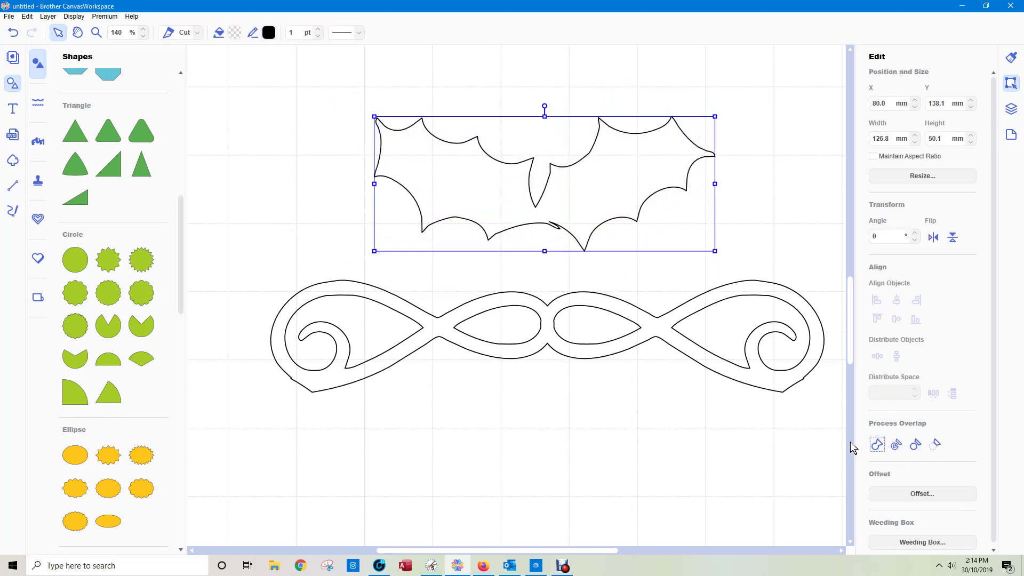
Step: Delete the stray path points on the lower edge where the two holly leaves join, leaving one smooth curve
double_click(551, 210)
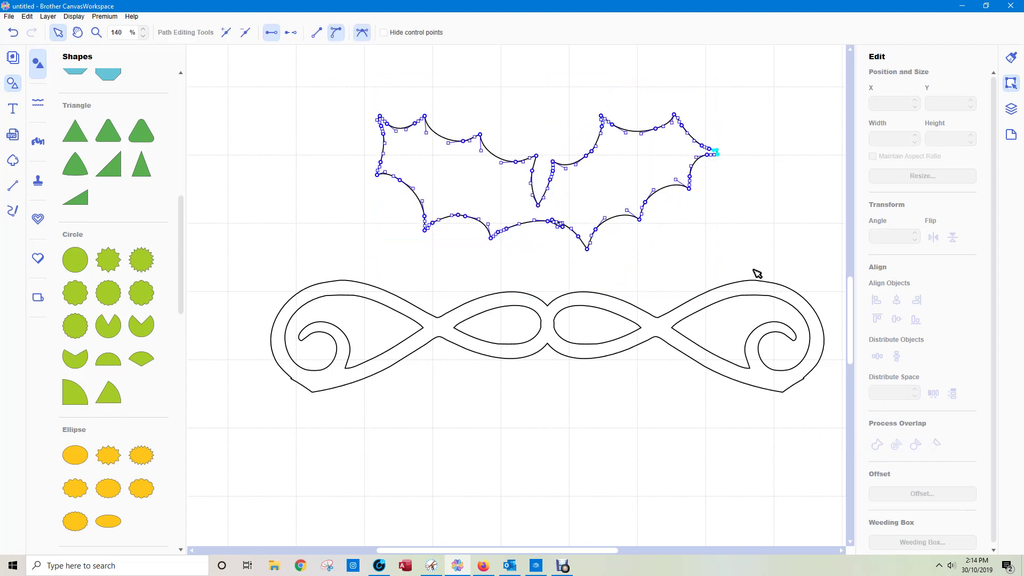
scroll(757, 274, up, 6)
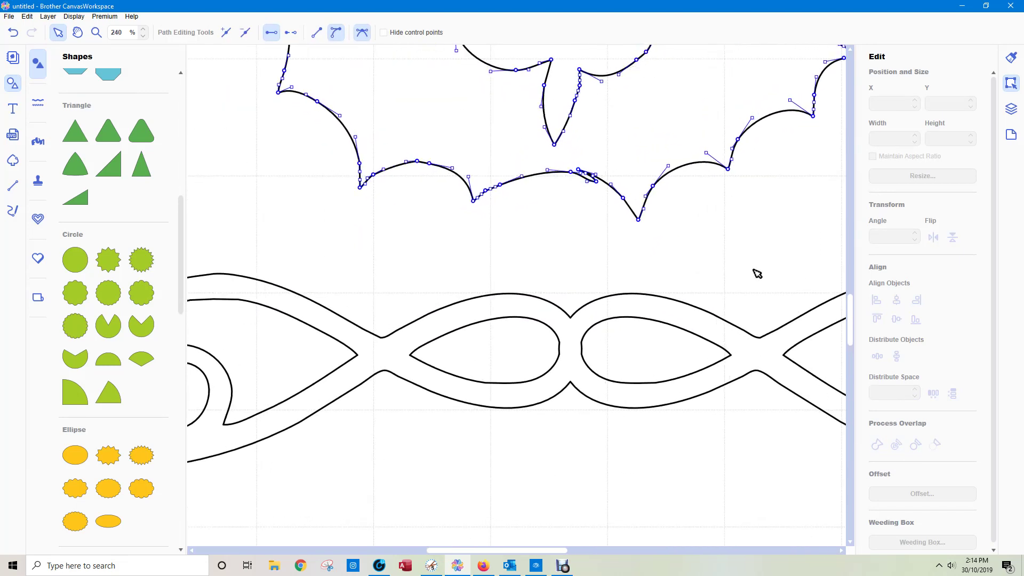
scroll(758, 274, up, 2)
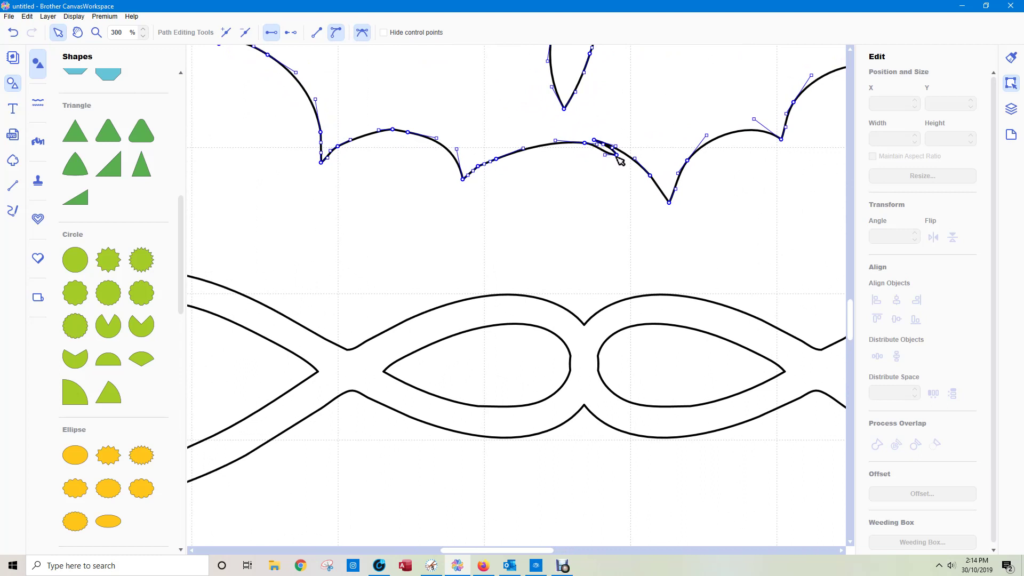
click(246, 35)
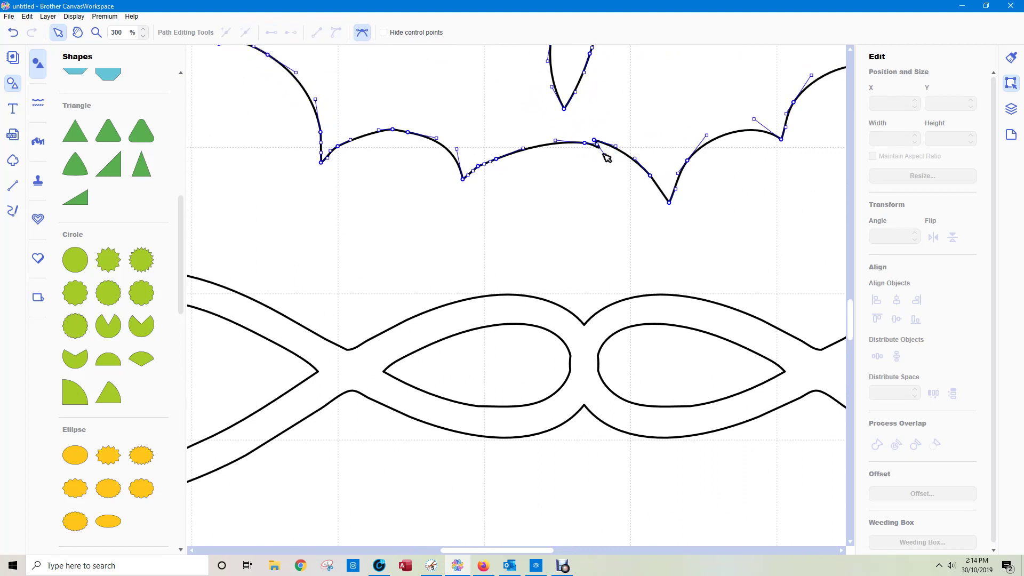
click(601, 150)
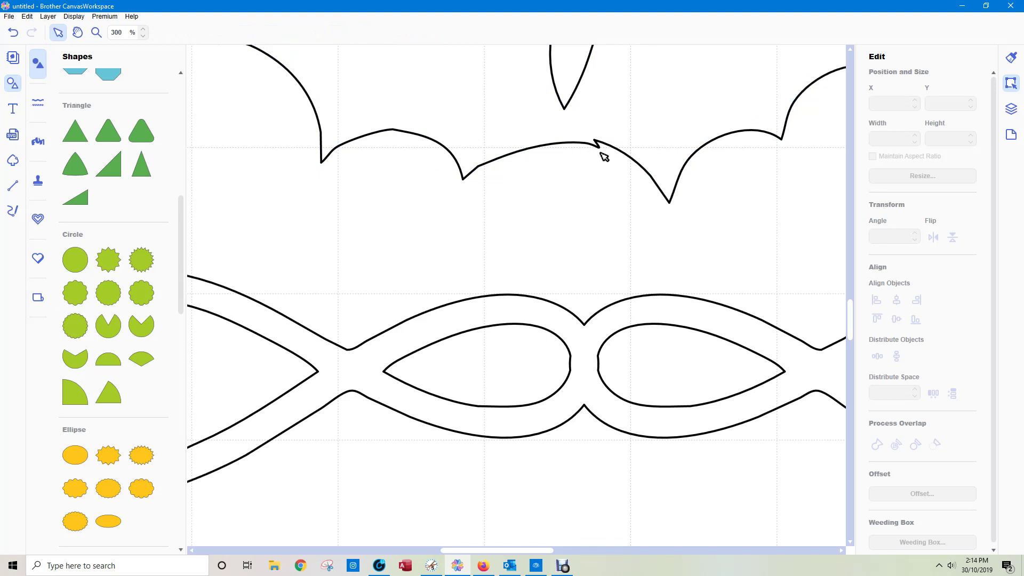
click(599, 144)
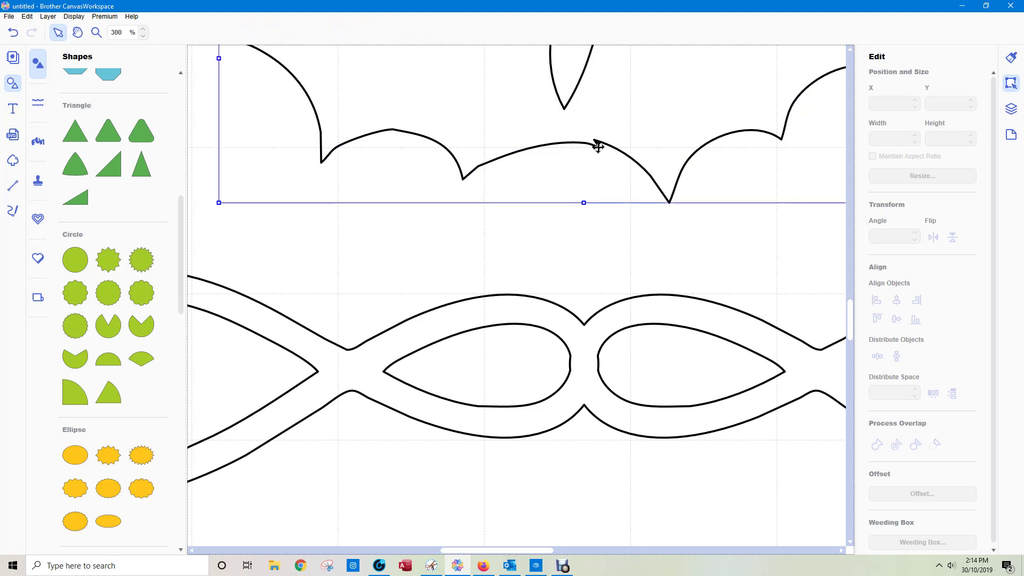
double_click(598, 144)
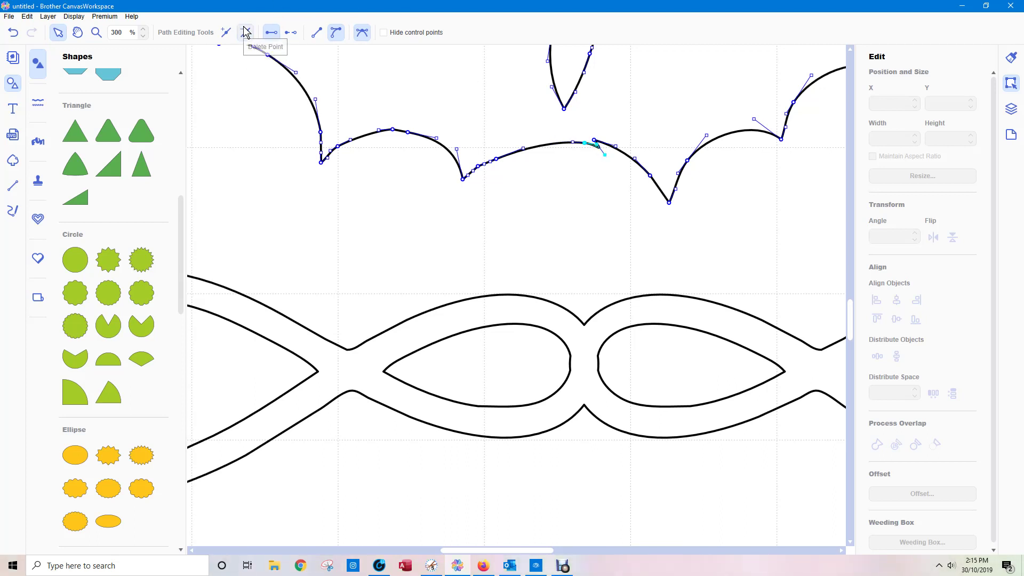
click(560, 225)
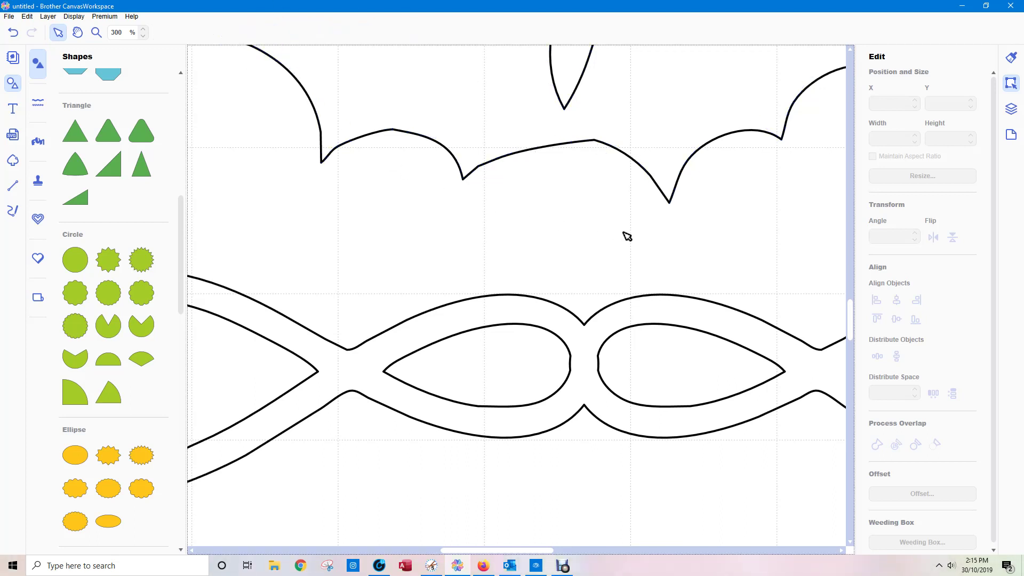
Step: Move the welded holly leaves higher above the swirl ornament
scroll(627, 236, down, 7)
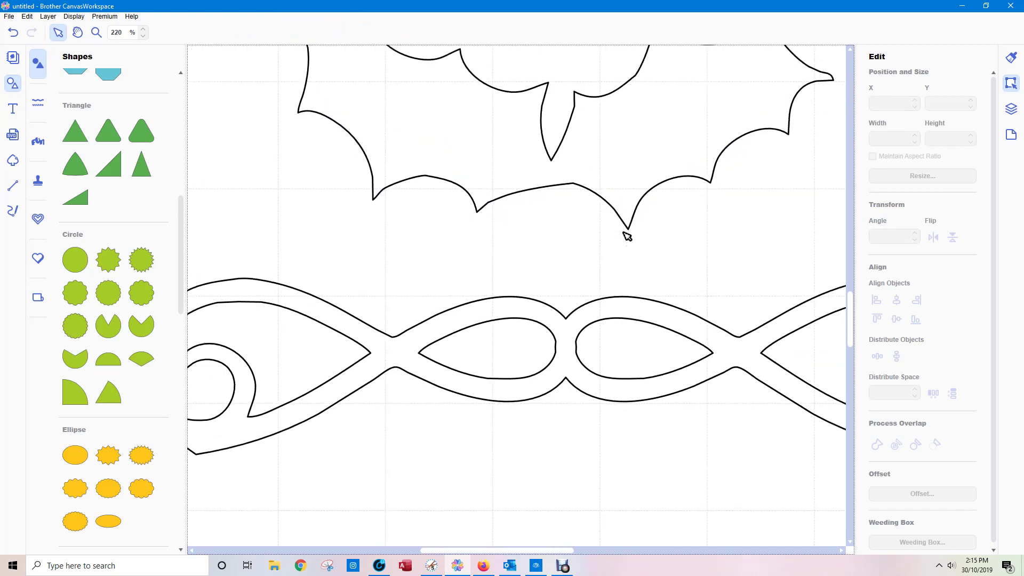
scroll(627, 236, down, 5)
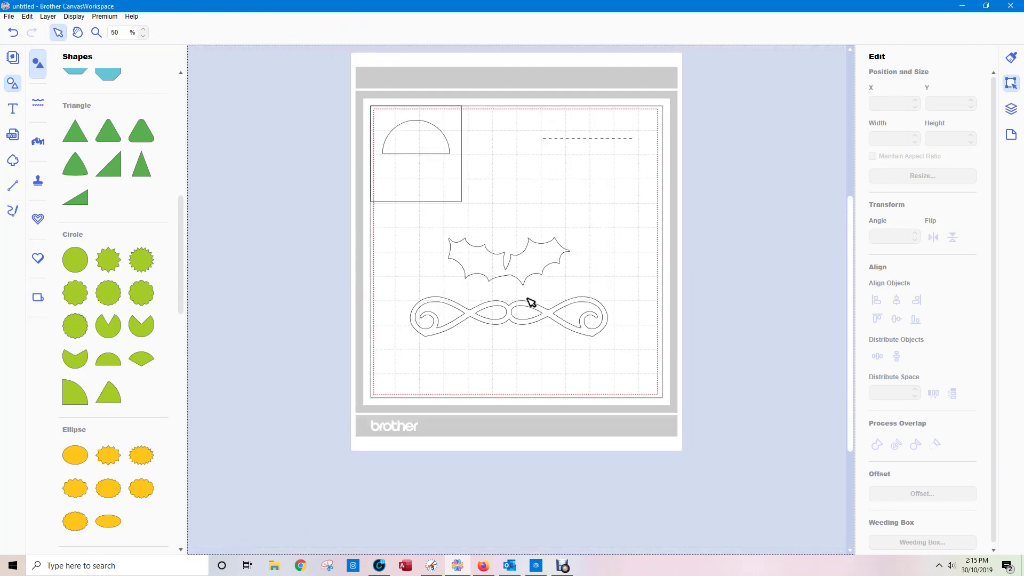
drag(506, 261, 515, 236)
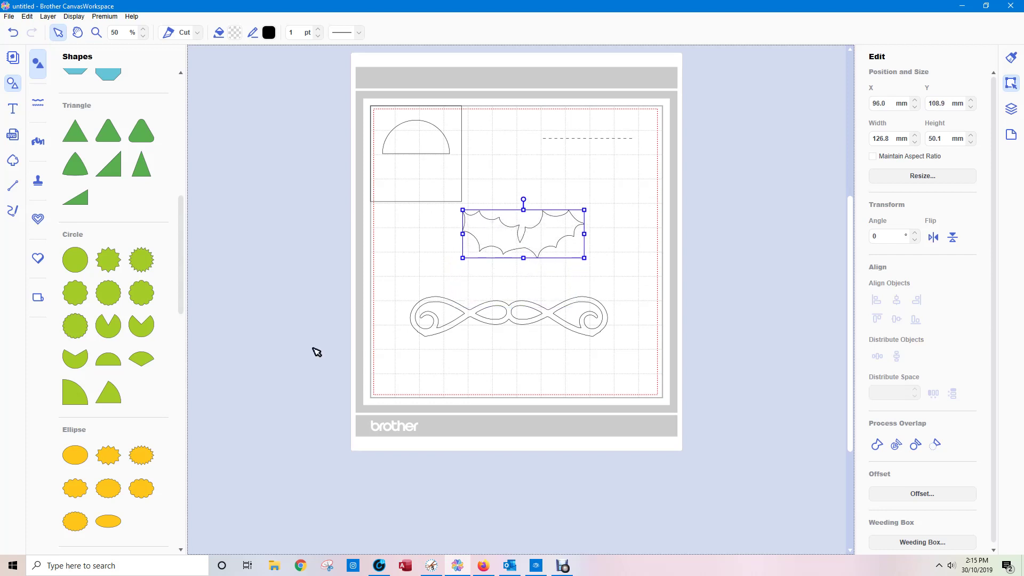
Step: Add a circle, resize it to an oval about 31.5 by 21.5 mm, and place it where the leaves join
click(75, 259)
drag(392, 188, 342, 308)
drag(419, 324, 536, 257)
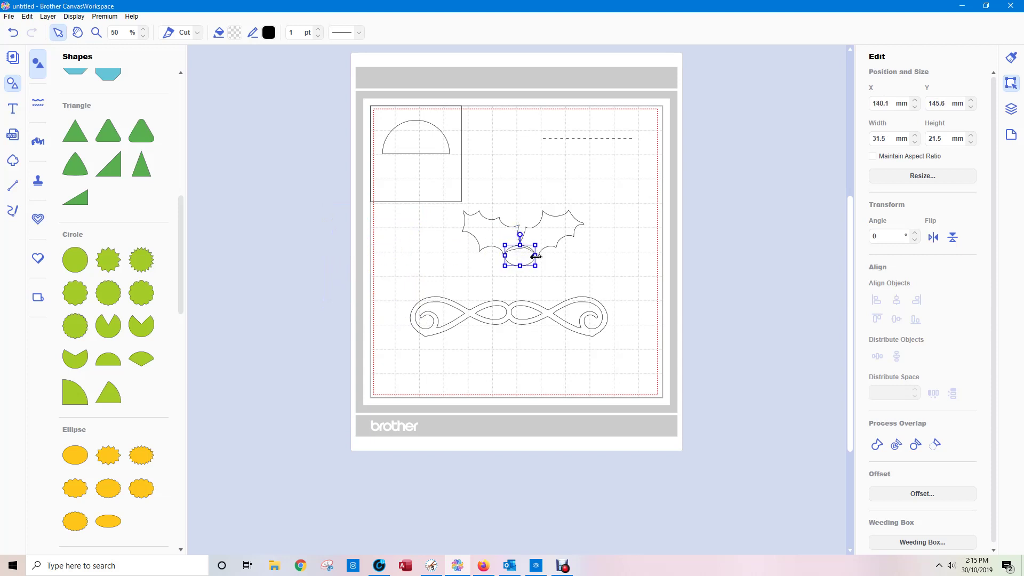
Step: Move the oval up slightly to Y 142.9 mm and widen it to about 34.9 mm
click(599, 275)
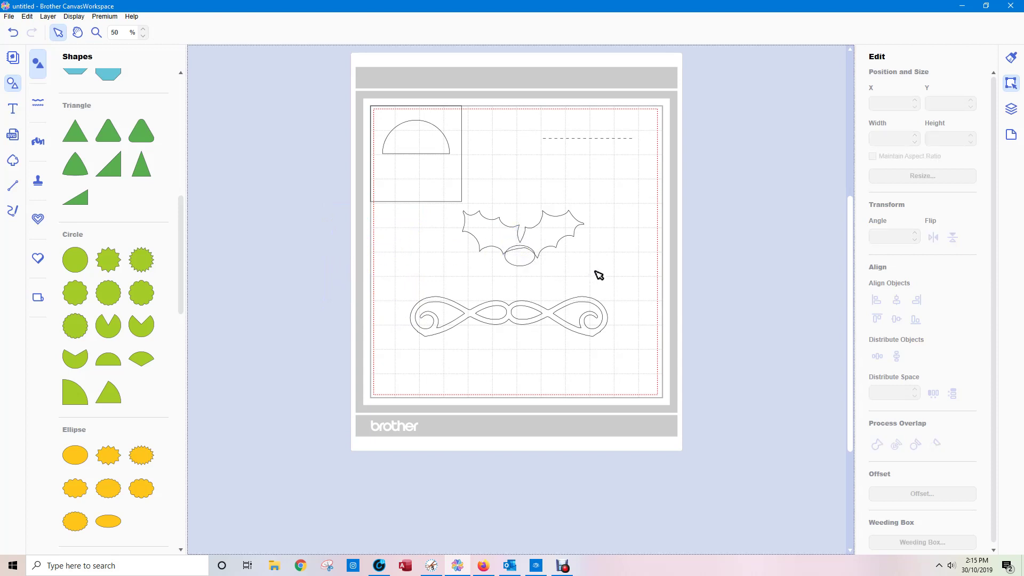
click(521, 265)
click(600, 279)
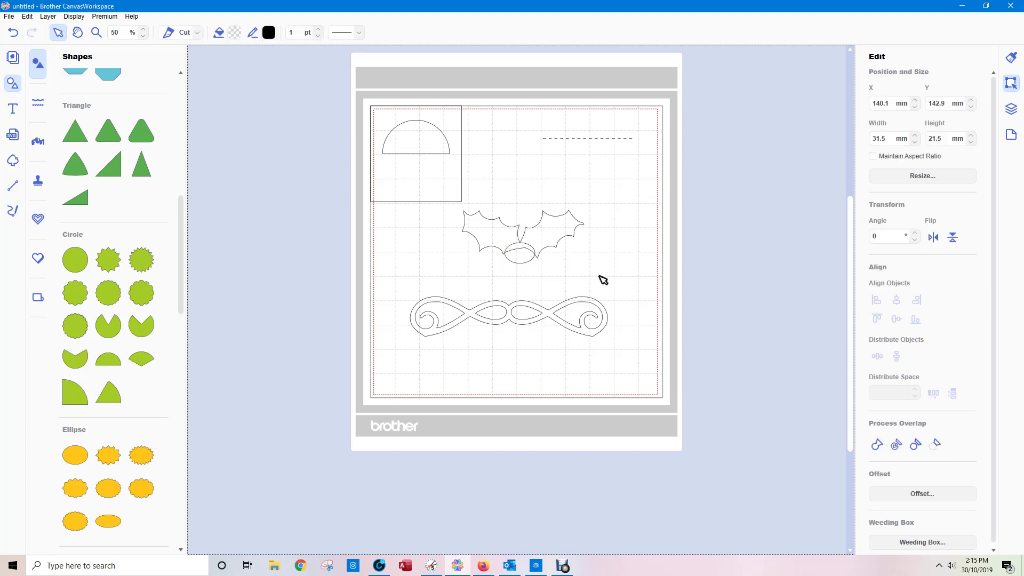
click(530, 254)
drag(535, 253, 539, 254)
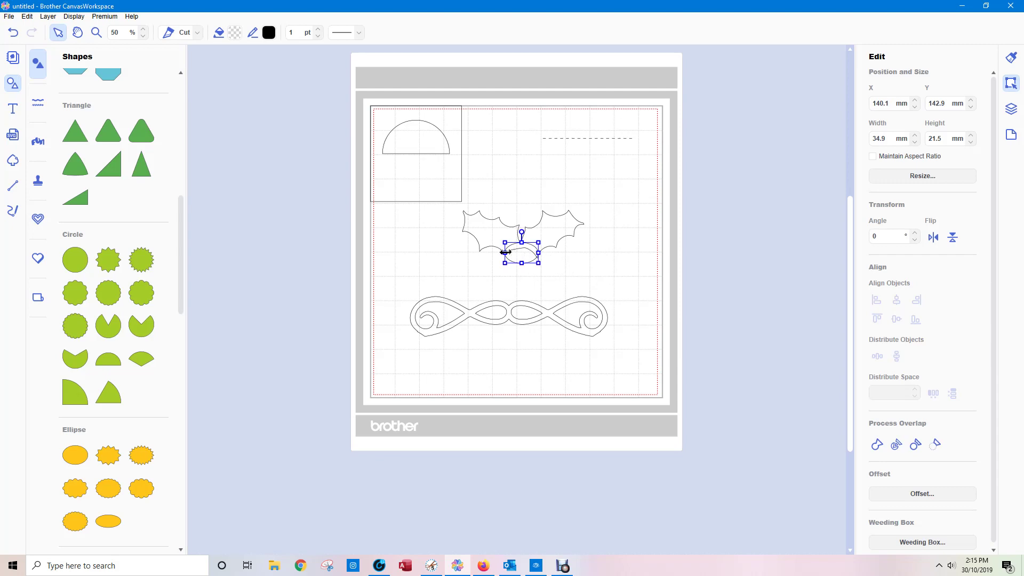
Step: Widen the oval at the holly leaves' joint to about 37.3 mm
click(586, 266)
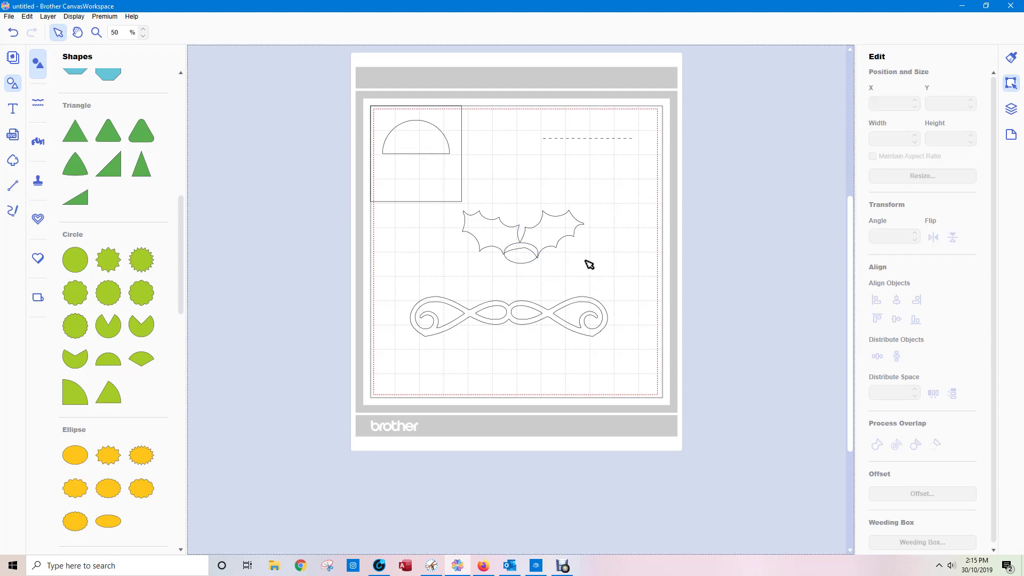
scroll(589, 265, up, 7)
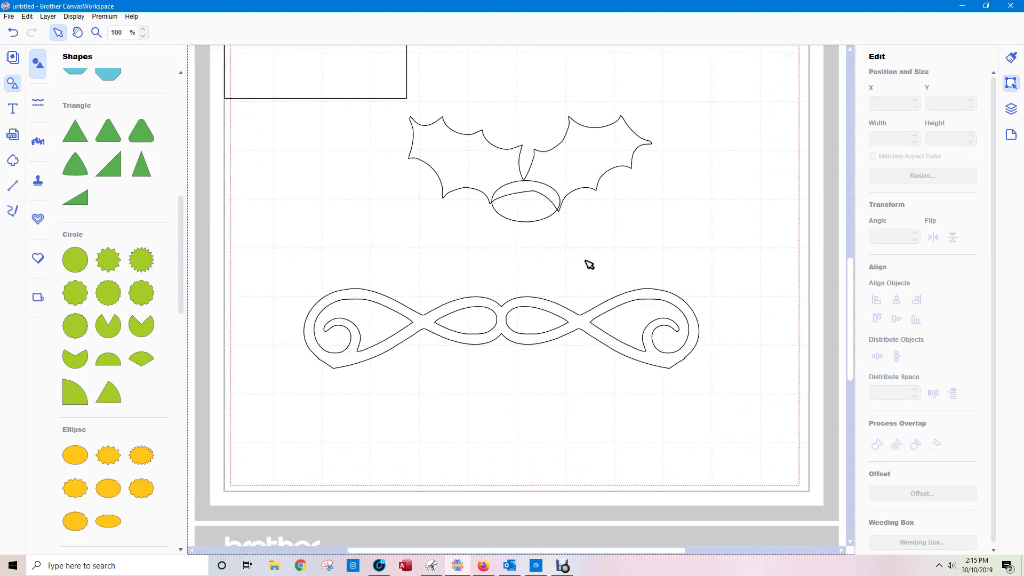
click(529, 197)
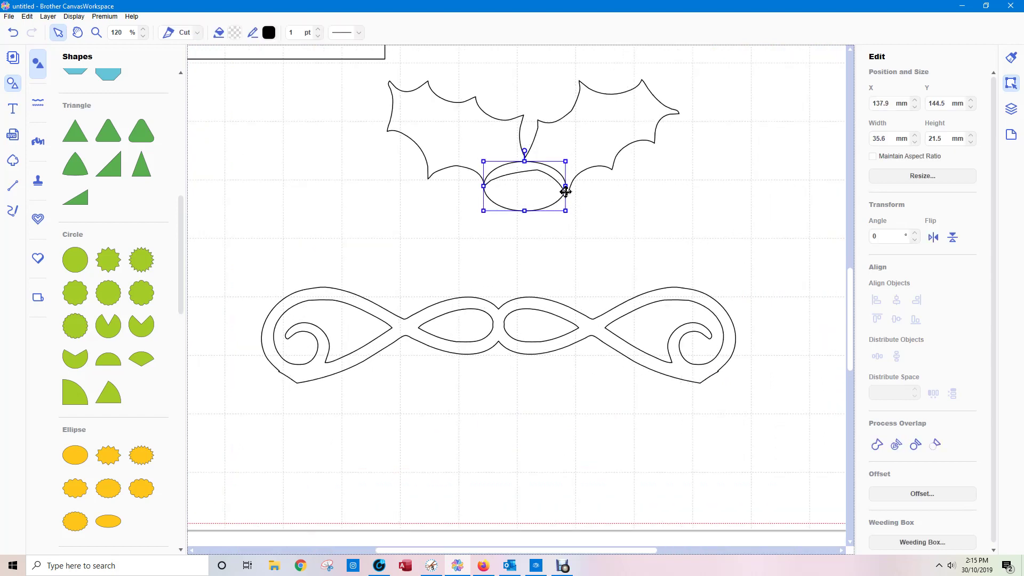
drag(567, 188, 571, 187)
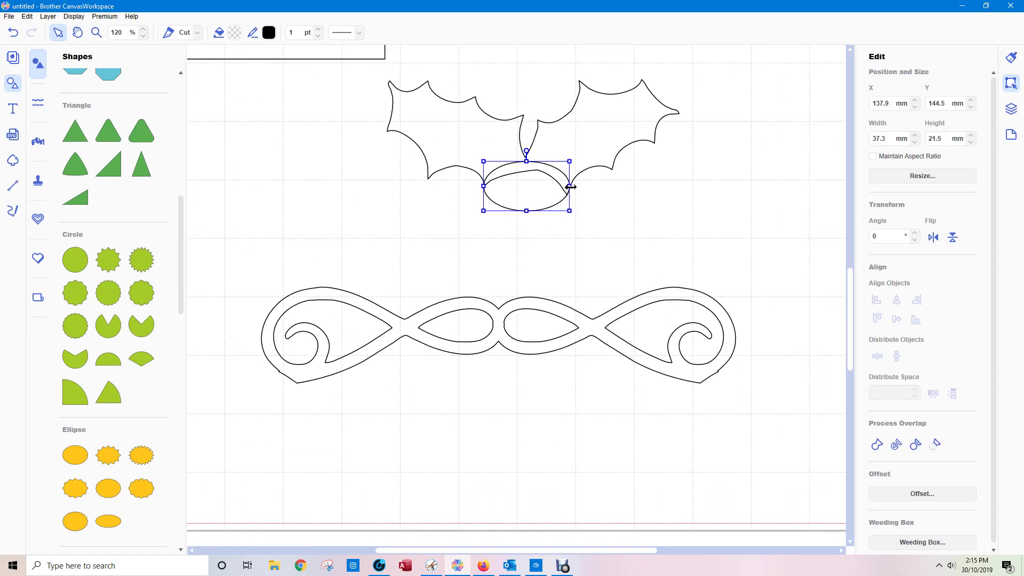
click(631, 204)
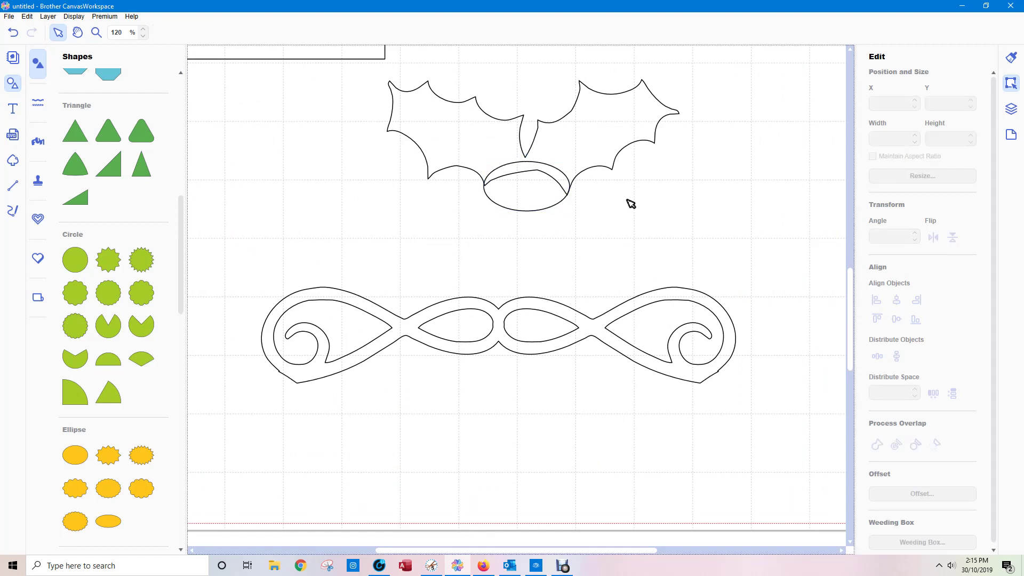
Step: Weld the oval to the holly leaves and move the shape just above the swirl ornament, at about X 84.4, Y 136.9 mm
drag(359, 80, 695, 216)
click(877, 444)
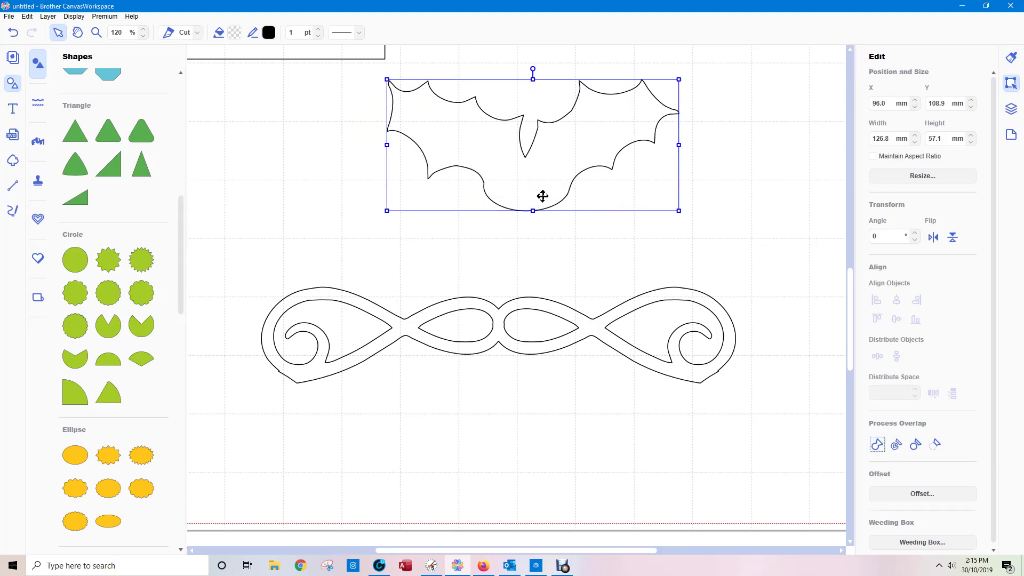
drag(543, 197, 516, 261)
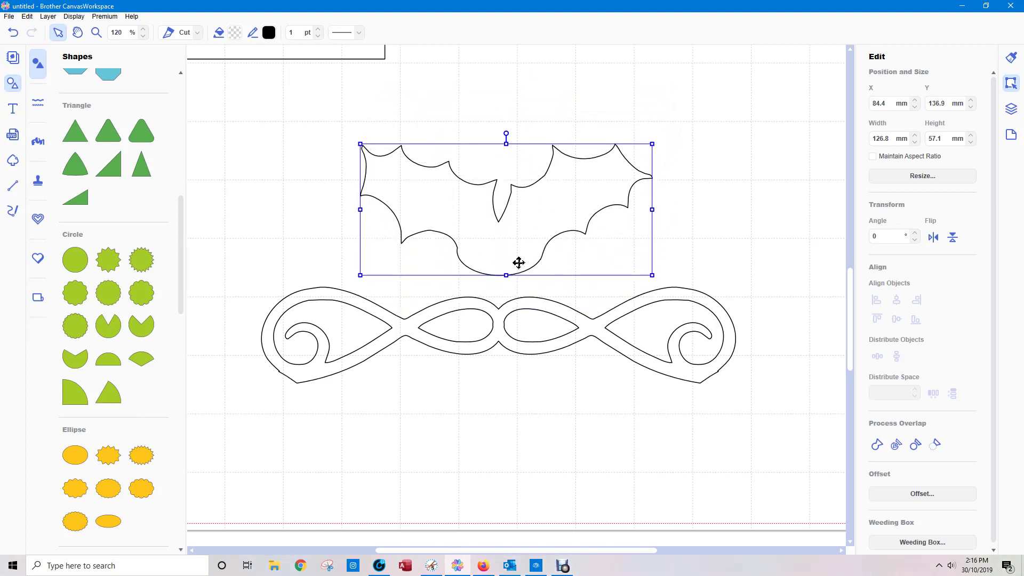
Step: Edit the holly shape's path points to raise and flatten its rounded lower edge, reducing the shape's height to about 52.1 mm
double_click(518, 263)
drag(537, 274, 521, 261)
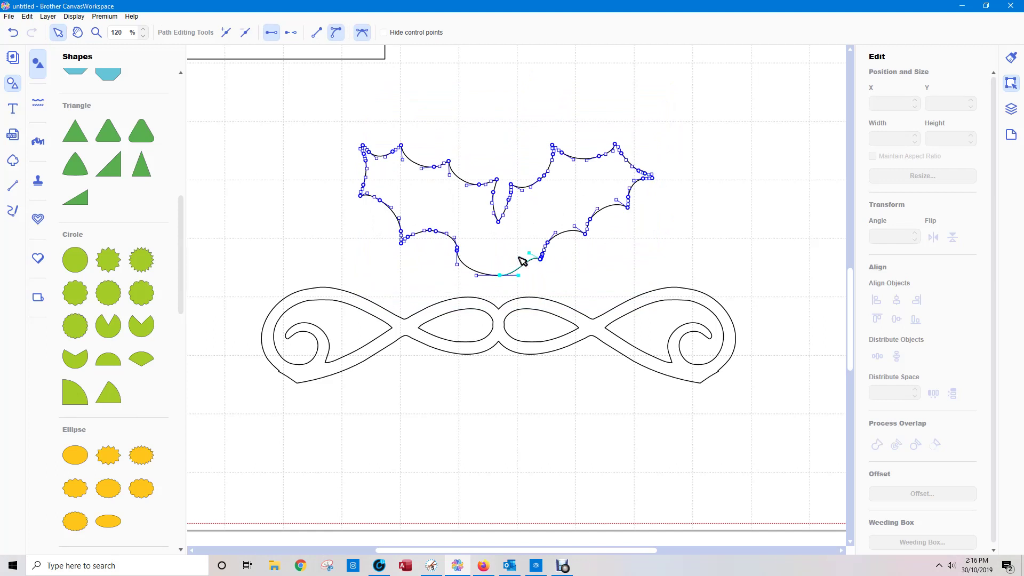
click(517, 279)
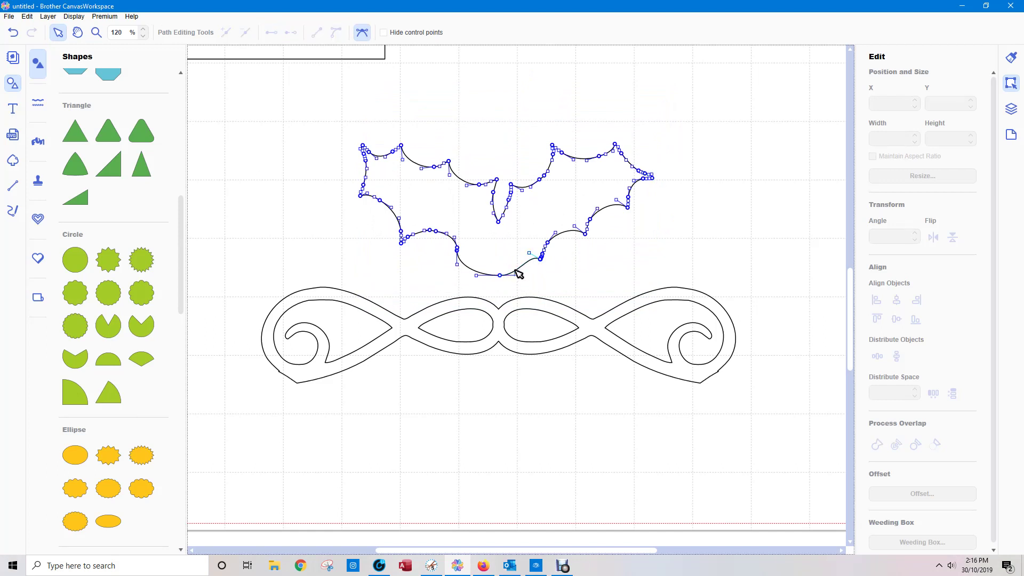
drag(503, 282, 504, 268)
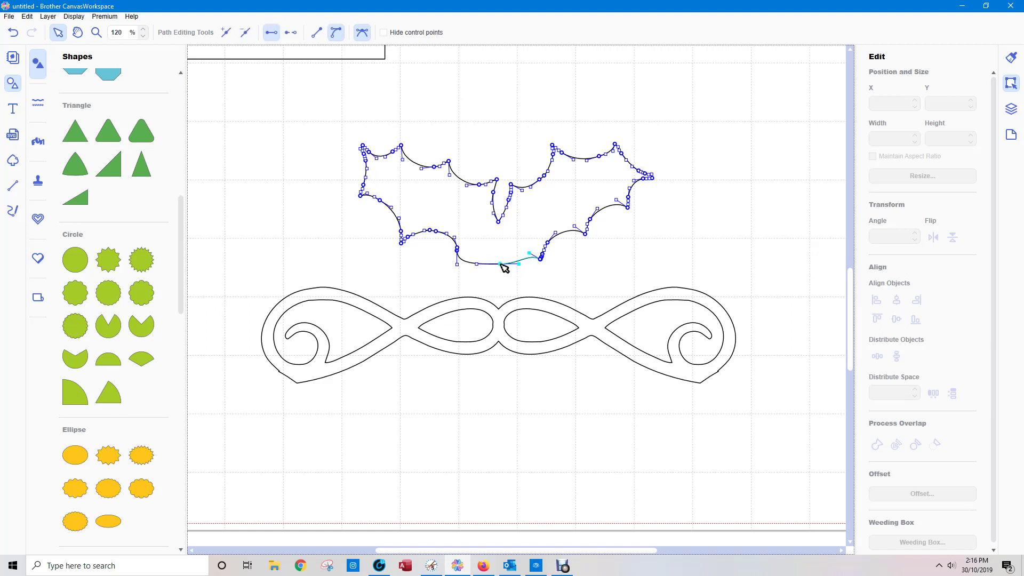
click(536, 259)
click(533, 264)
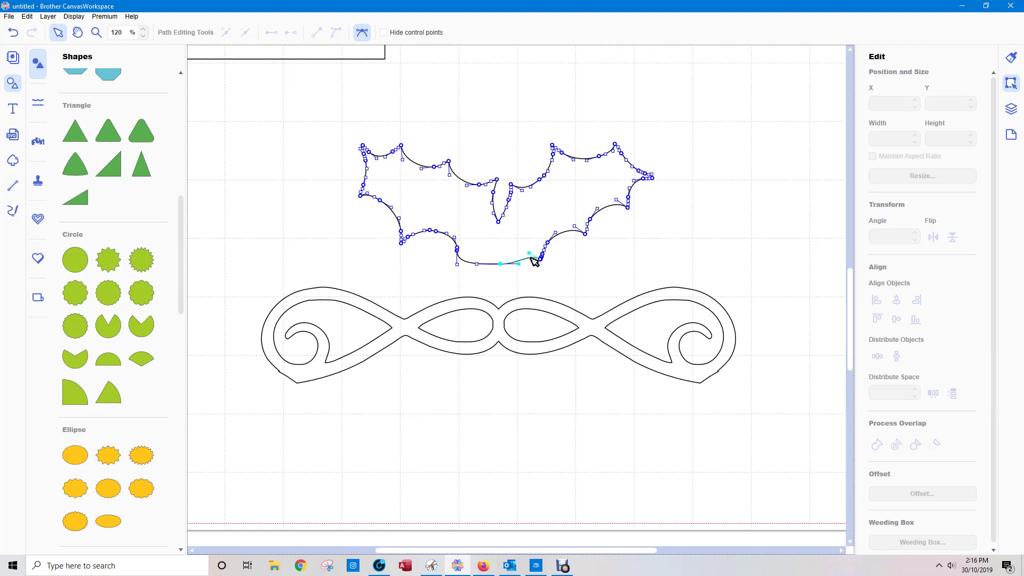
click(613, 265)
Step: Move the holly shape down to overlap the swirl ornament's centre and weld the two together
drag(521, 234, 519, 276)
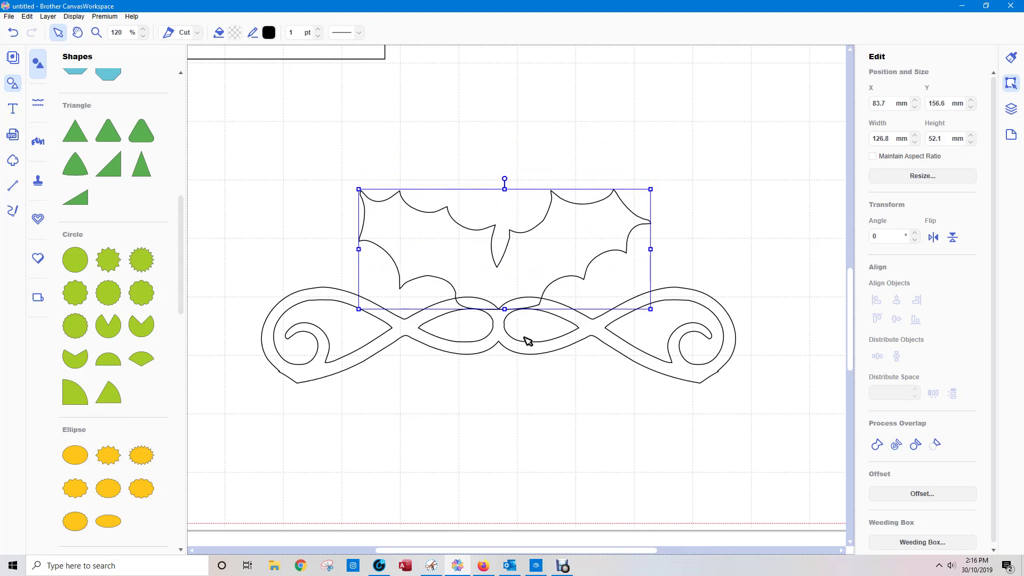
drag(227, 139, 768, 422)
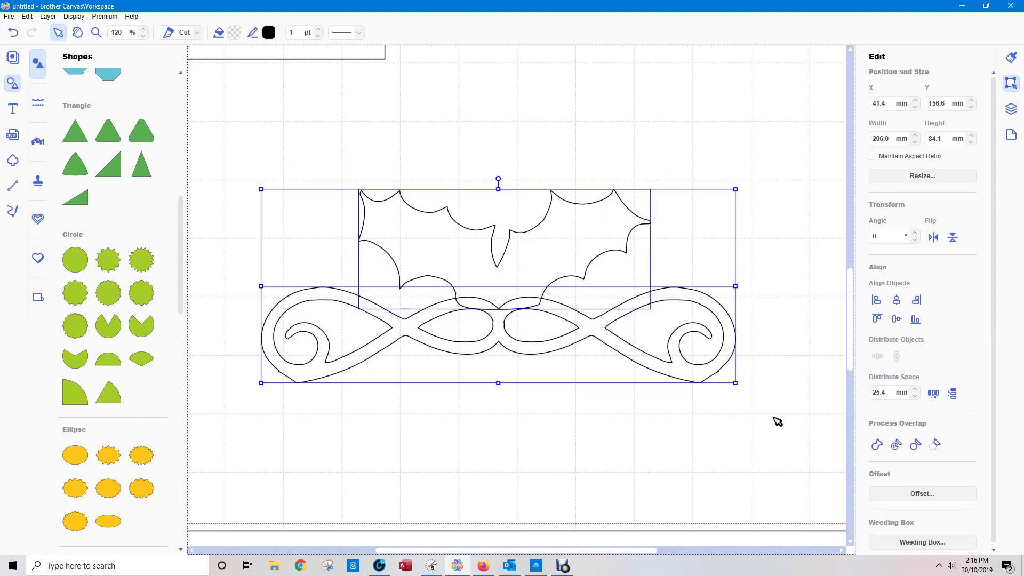
click(876, 446)
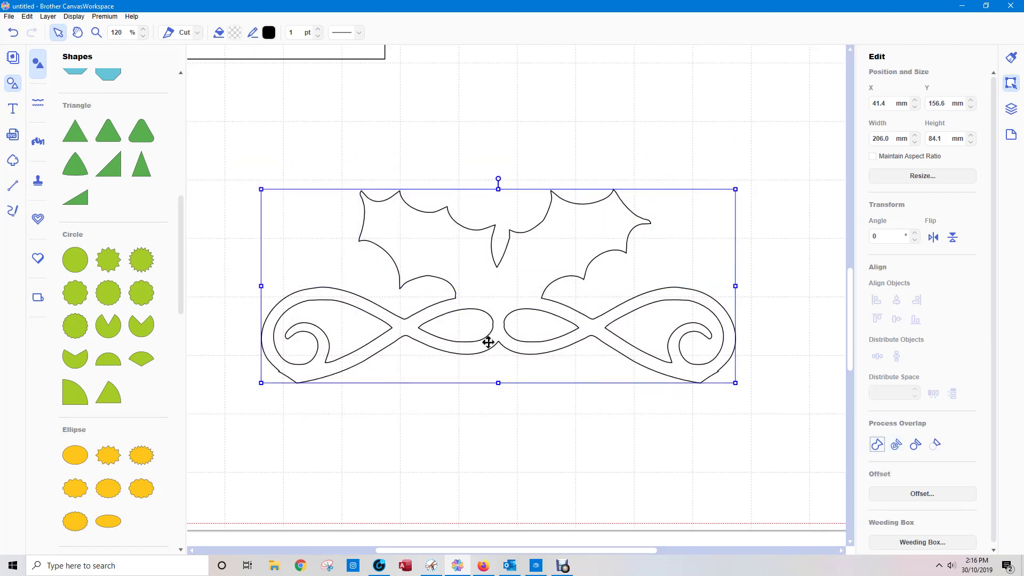
Step: Try to set the welded ornament's width to 68 mm without maintaining its aspect ratio
scroll(489, 342, down, 3)
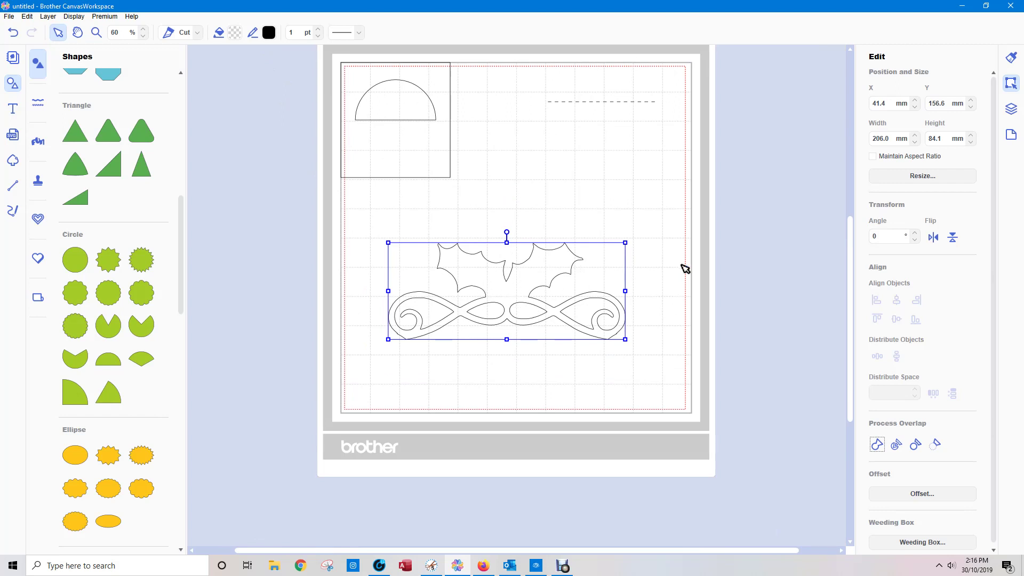
drag(890, 139, 857, 141)
text(68)
key(Return)
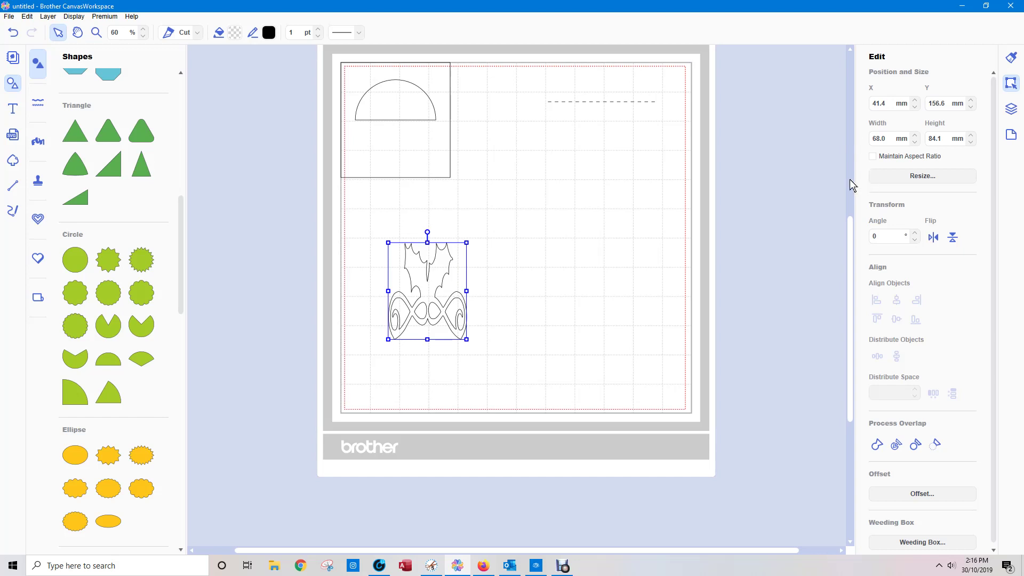
key(ctrl+z)
Step: Maintain the welded ornament's aspect ratio and set its width to 68 mm
click(381, 265)
drag(375, 233, 637, 359)
click(873, 156)
click(881, 138)
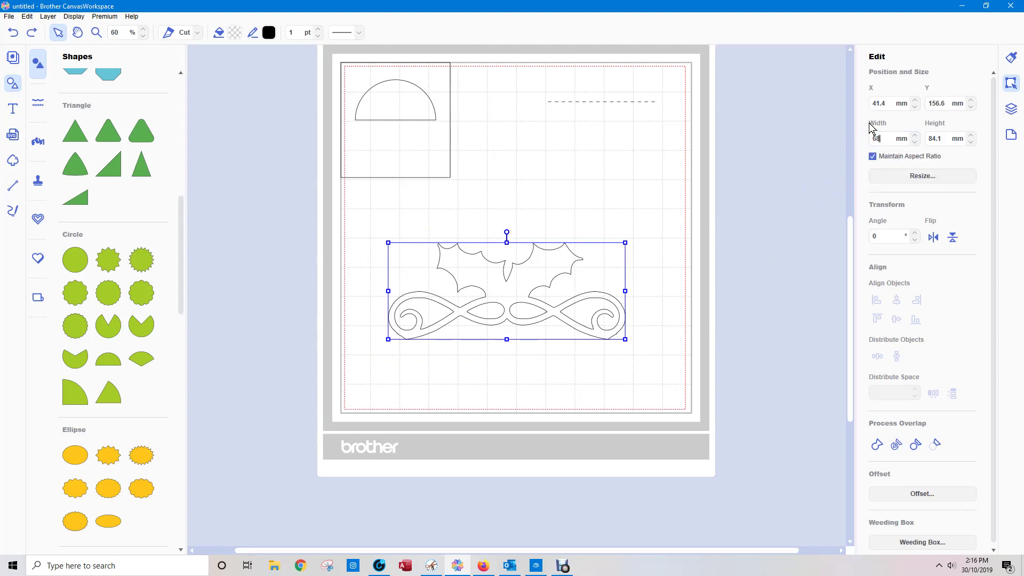
text(68)
key(Return)
Step: Place the ornament over the semicircular cut-out at about X 13.1, Y 24.5 mm and reduce its width to 65 mm
drag(434, 258, 403, 107)
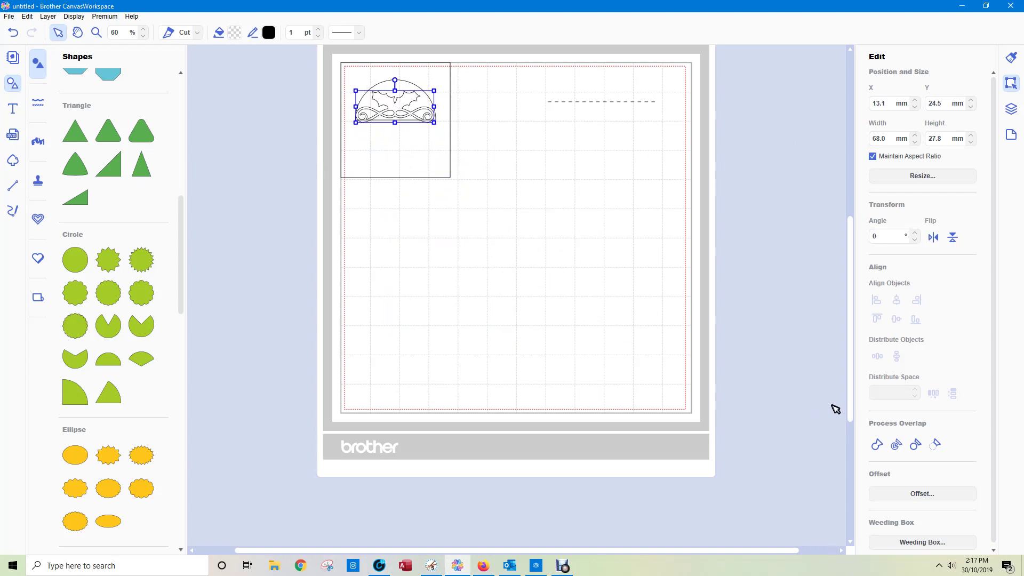
scroll(836, 408, up, 4)
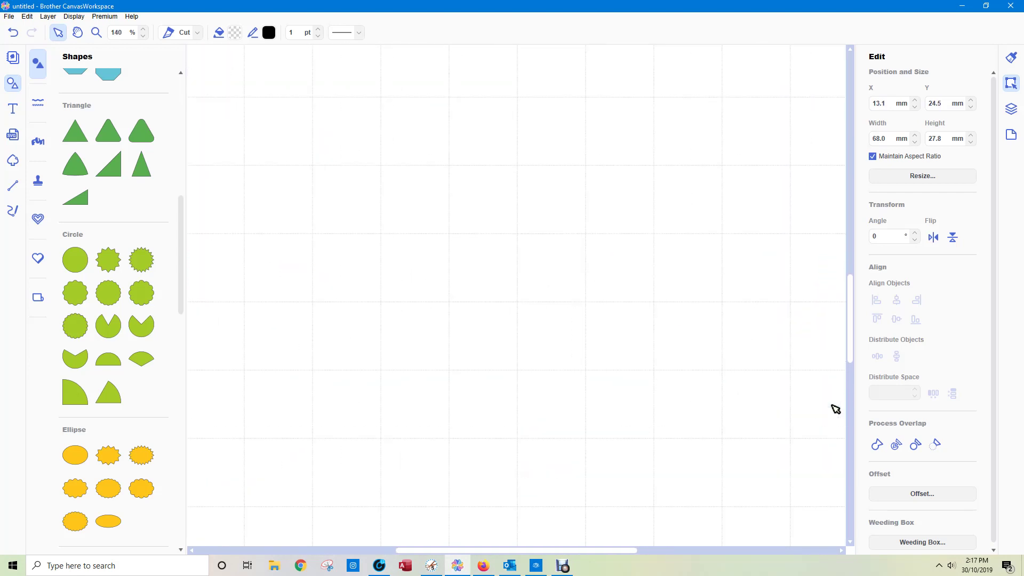
drag(851, 366, 848, 275)
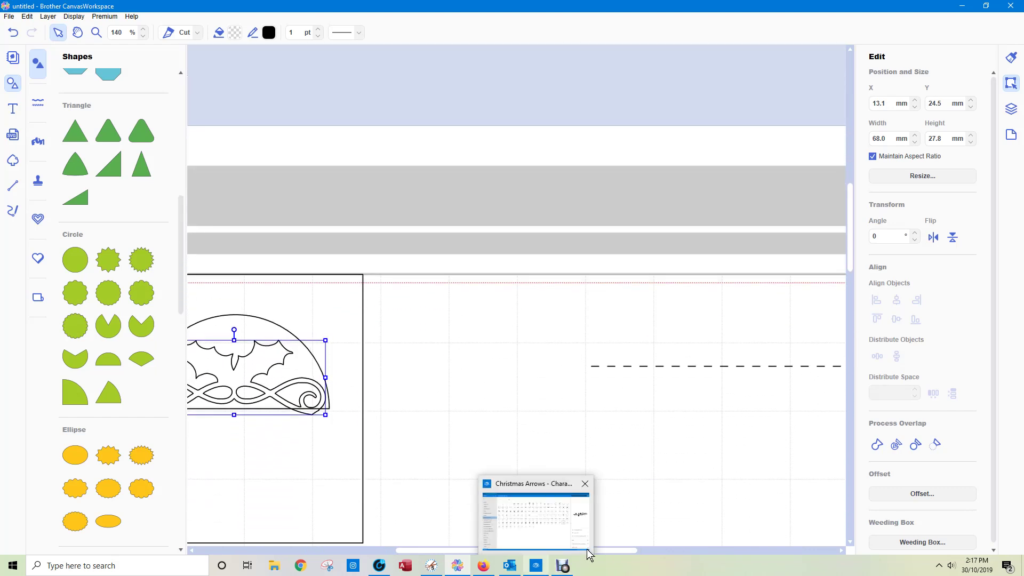
drag(612, 551, 515, 550)
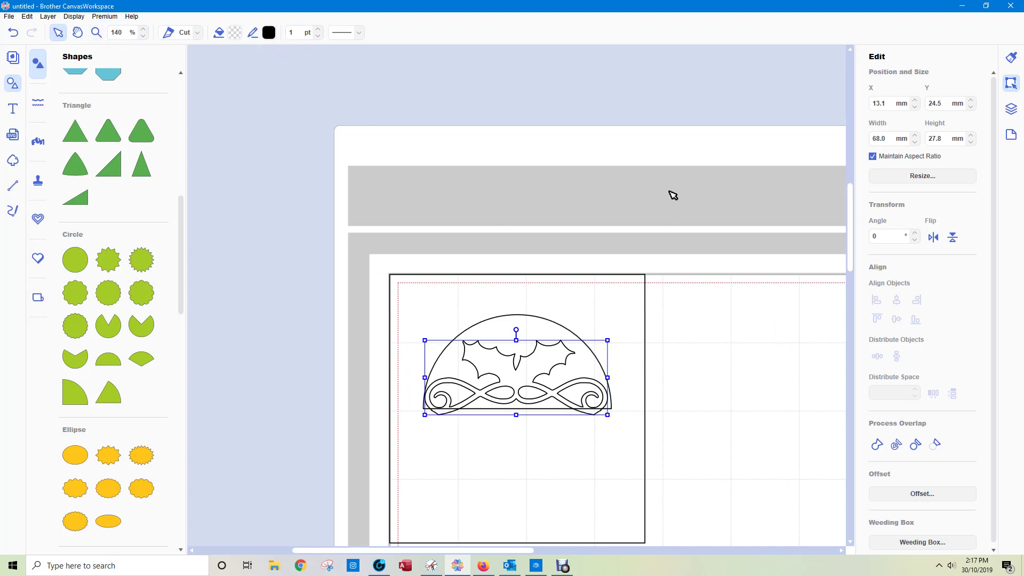
double_click(879, 139)
key(Return)
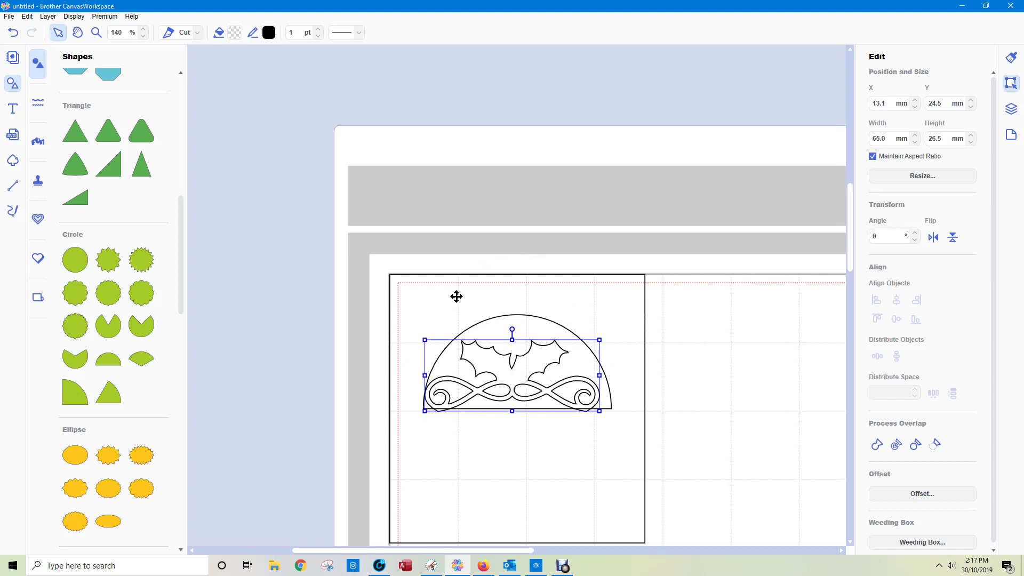
Step: Centre the ornament horizontally on the 95 by 100 mm rectangle with the cut-out
drag(382, 256, 540, 370)
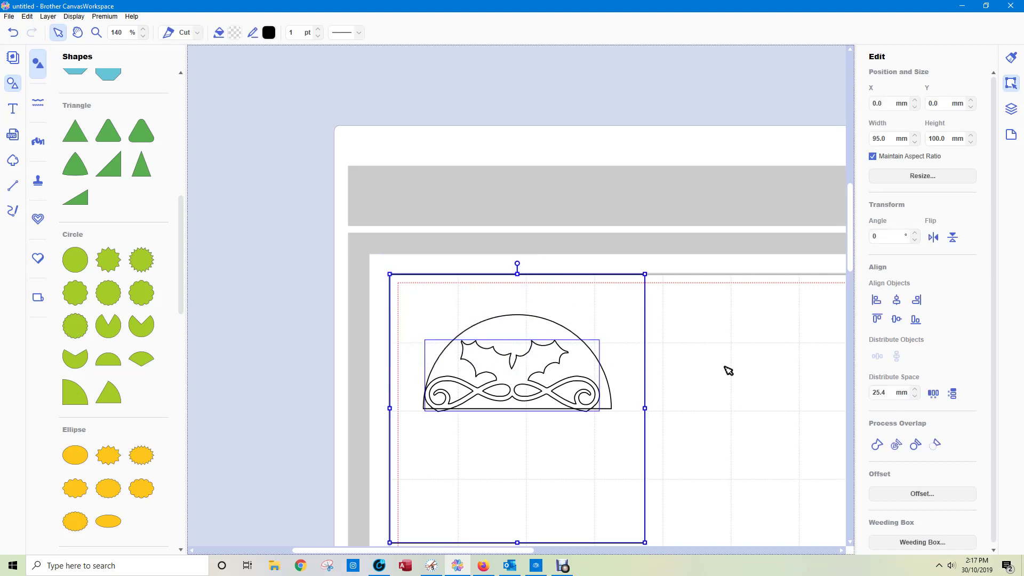
click(898, 301)
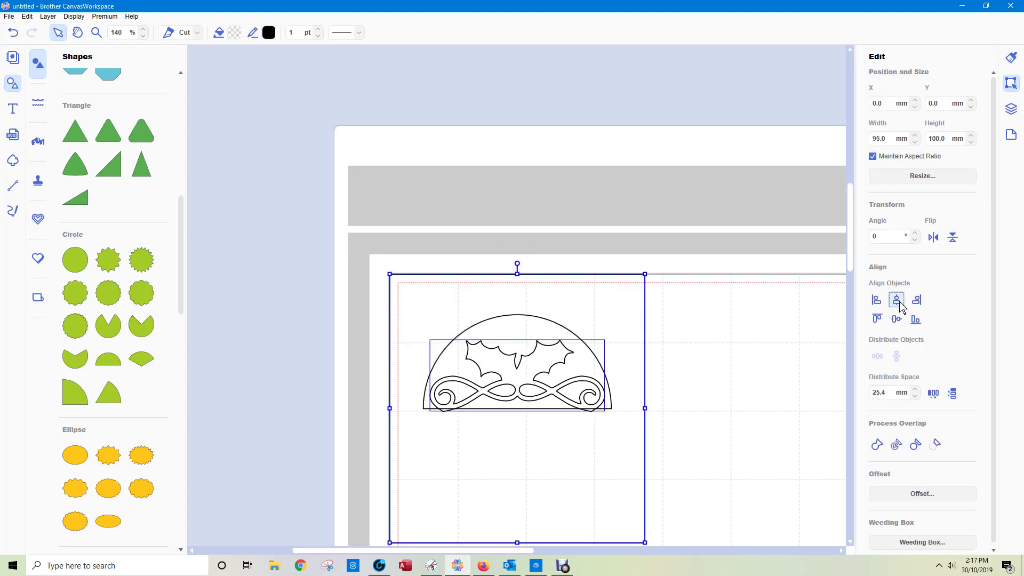
click(808, 388)
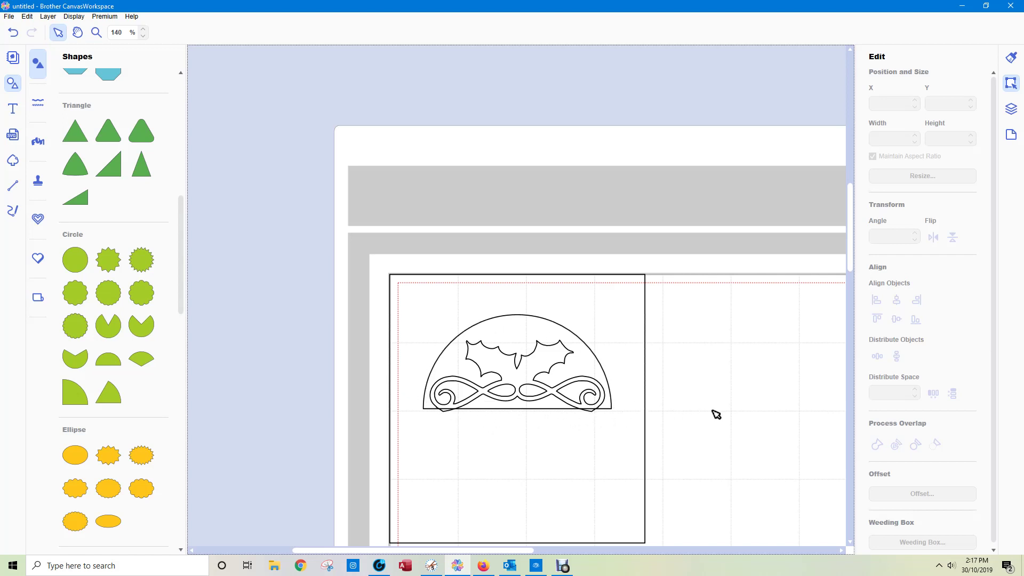
Step: Weld the ornament to the rectangle so it joins the base of the semicircular cut-out
drag(379, 263, 684, 457)
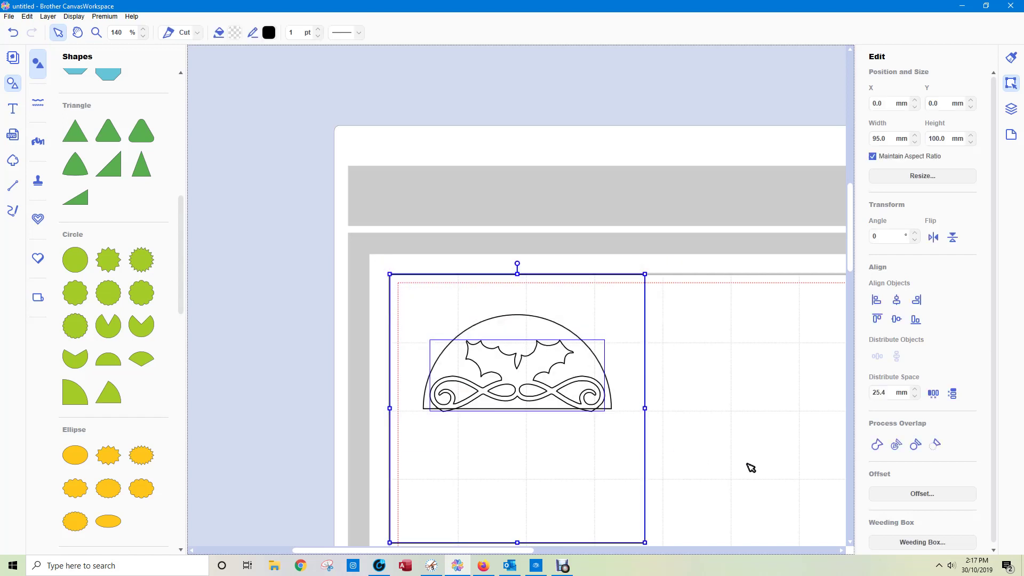
click(877, 444)
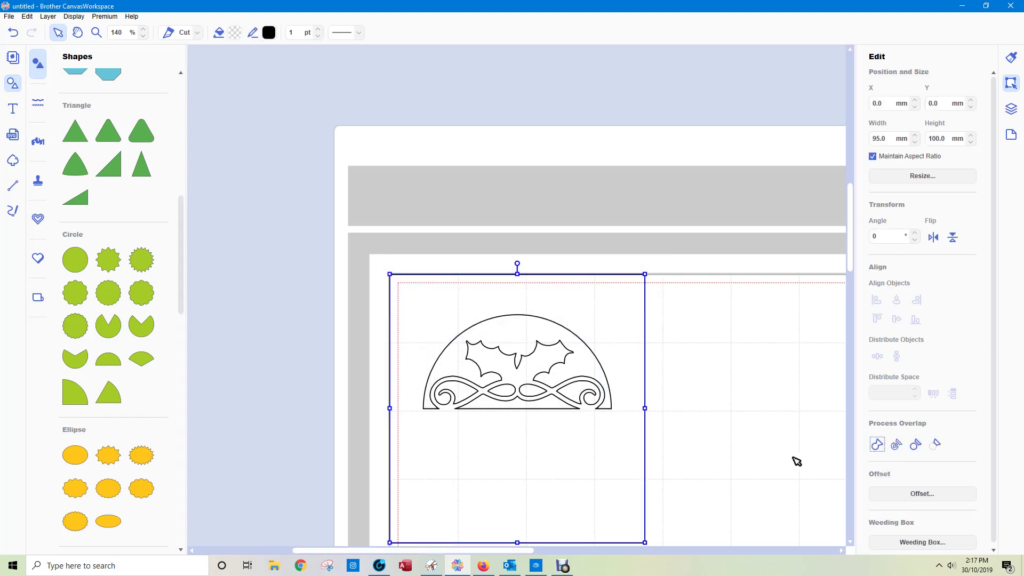
scroll(762, 450, up, 1)
scroll(763, 450, down, 1)
Step: Position the dashed fold line across the piece at X 0 and Y 50 mm
scroll(784, 414, down, 2)
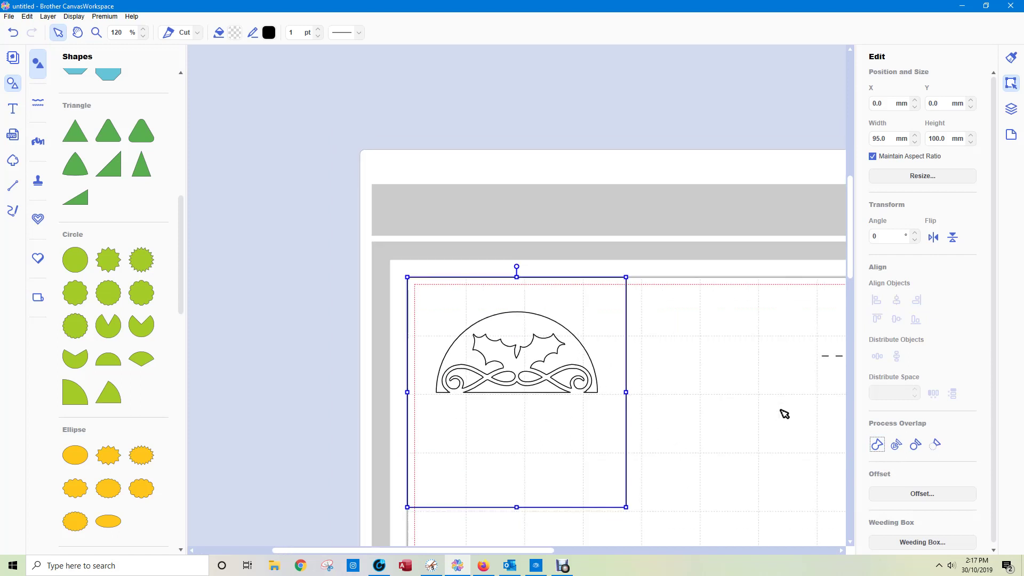
click(718, 302)
drag(726, 307, 848, 365)
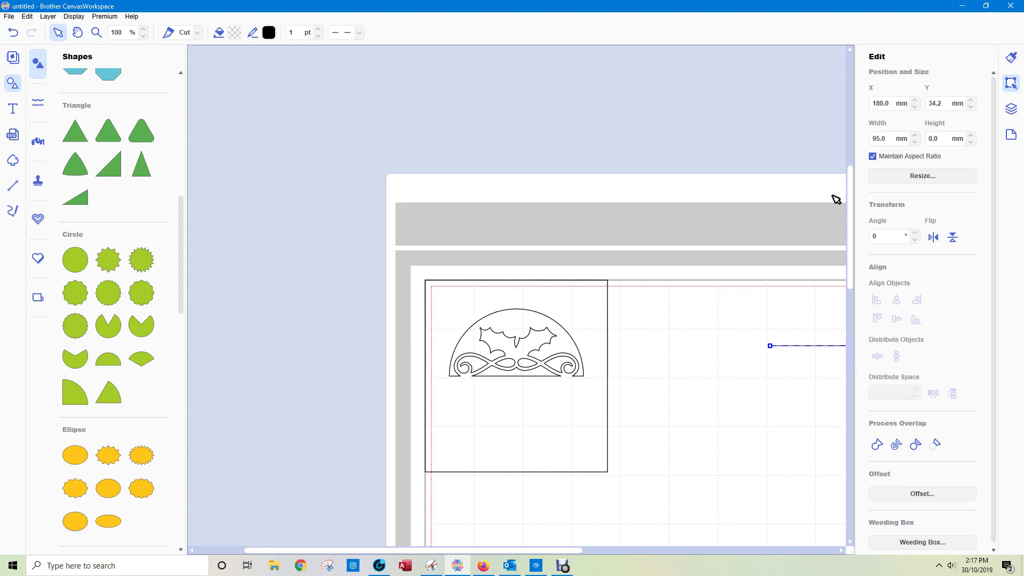
double_click(881, 103)
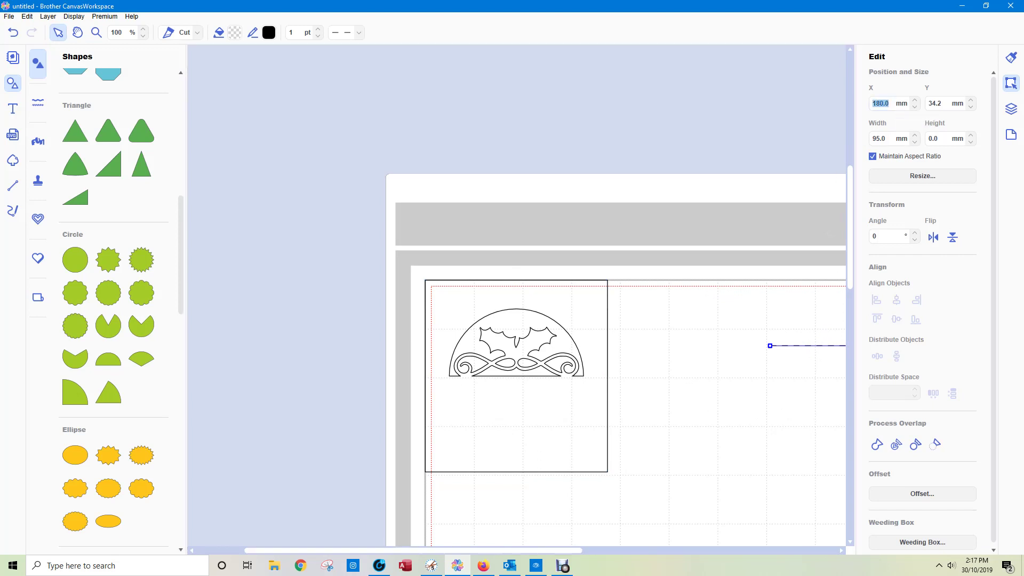
text(0)
click(939, 103)
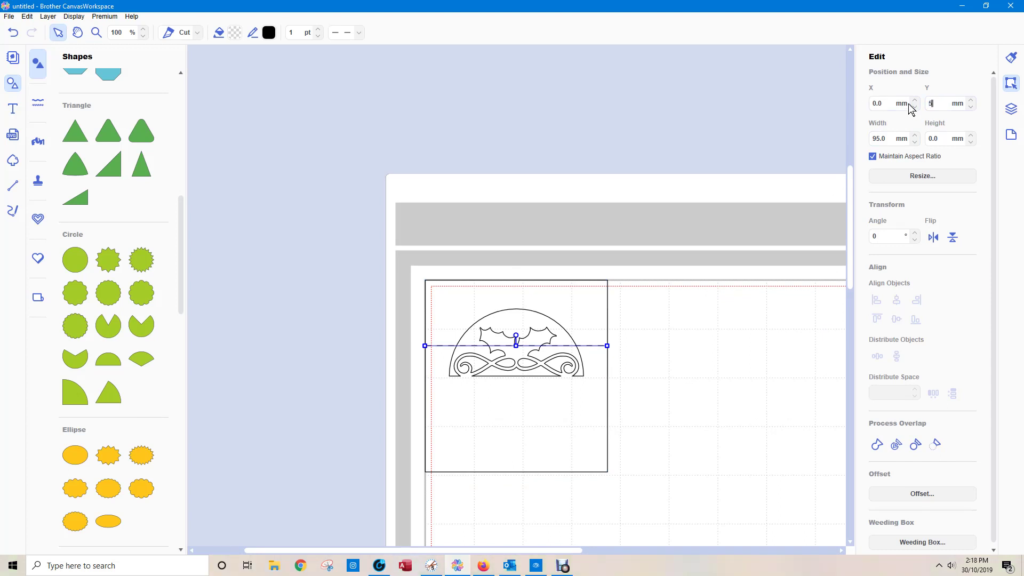
key(Return)
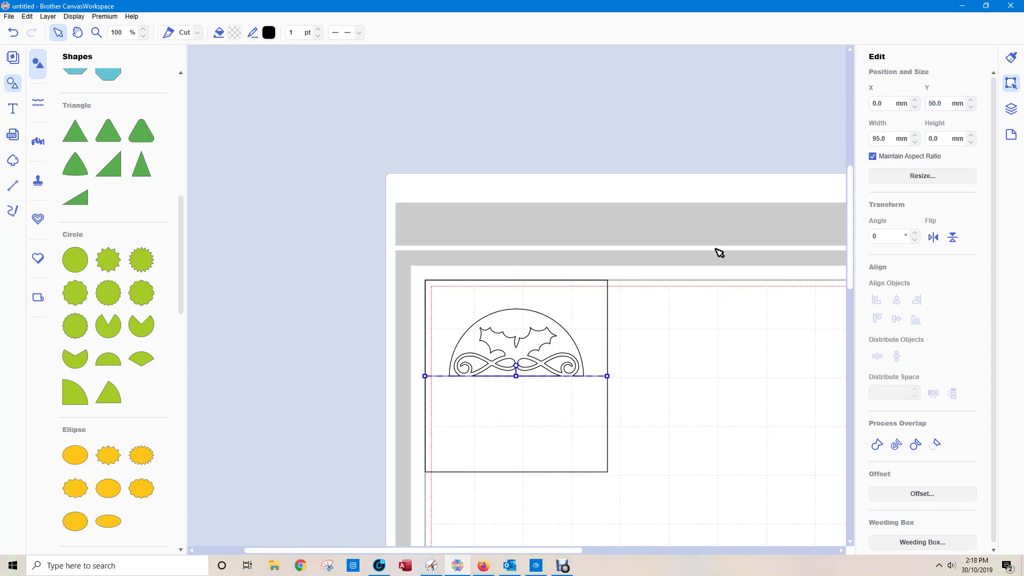
click(703, 432)
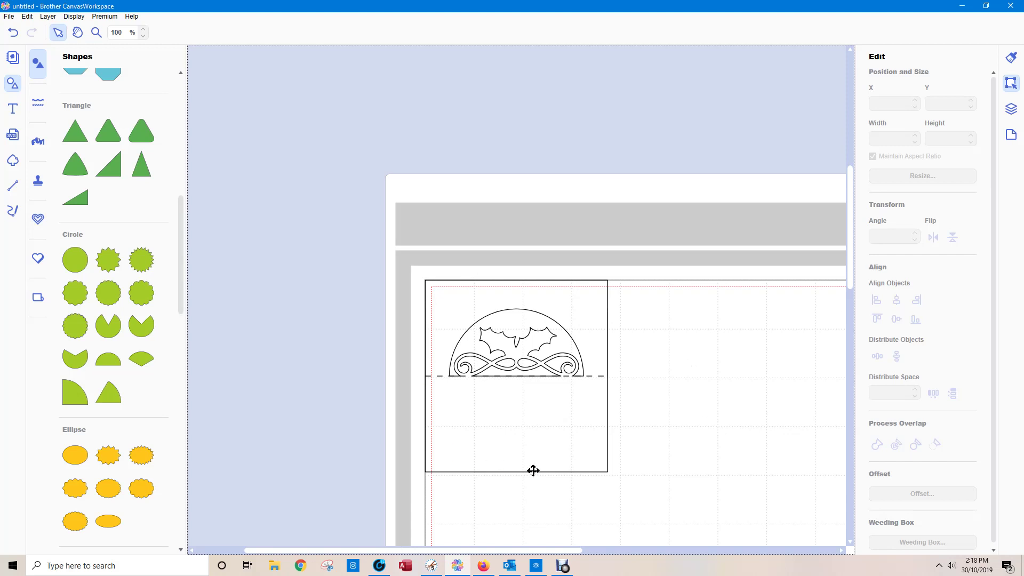
Step: Group the dashed fold line with the welded piece and move the group slightly inward, inside the mat's cutting margin
drag(410, 264, 648, 503)
click(1012, 109)
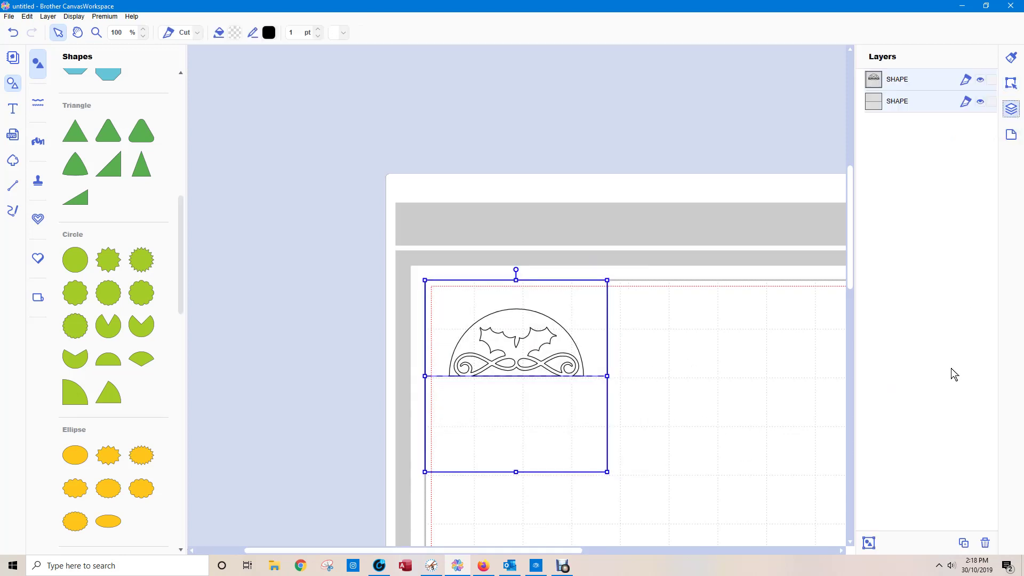
click(870, 542)
mouse_move(530, 430)
mouse_down()
mouse_move(545, 457)
mouse_move(542, 444)
mouse_up()
click(701, 437)
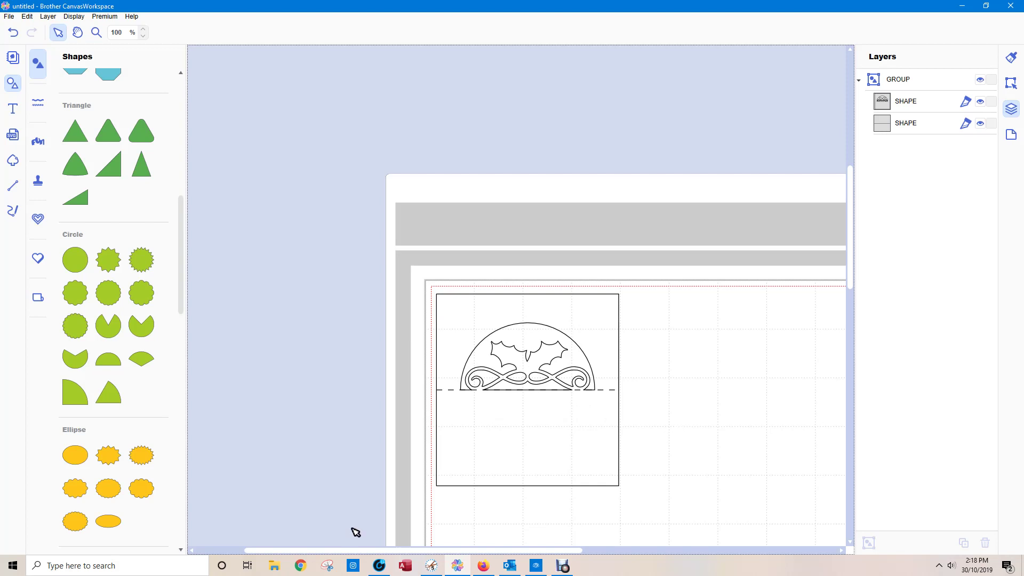
Step: Add a plain rectangle to the mat and place it in the empty area beside the finished holly piece
drag(566, 557, 703, 551)
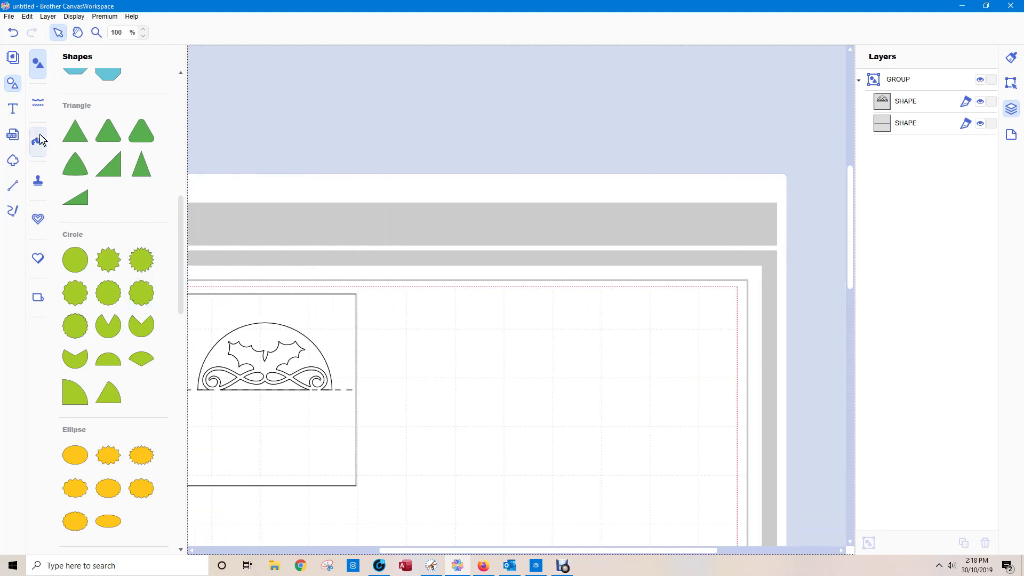
click(15, 88)
click(13, 86)
scroll(73, 137, up, 3)
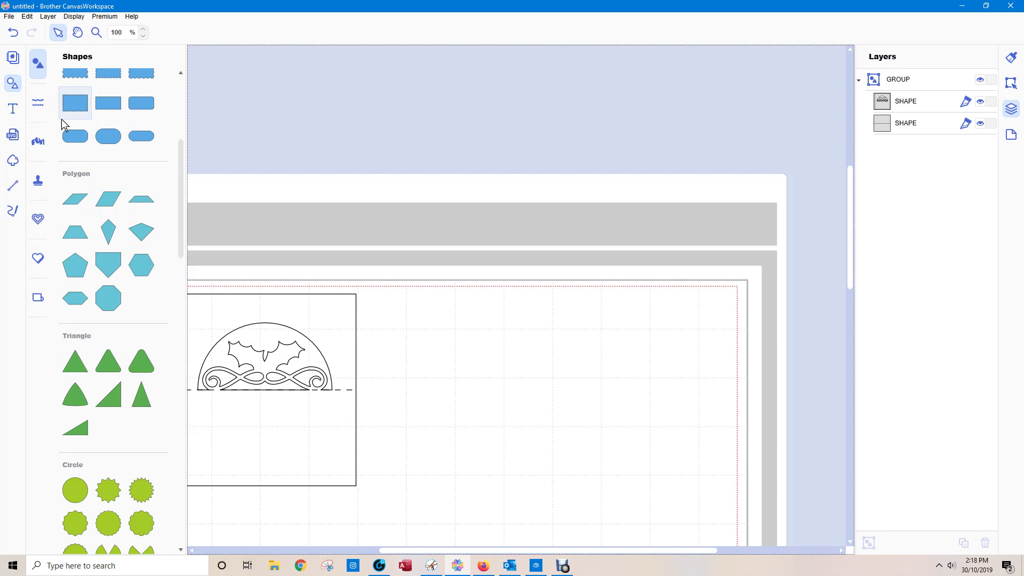
scroll(67, 133, up, 3)
click(74, 143)
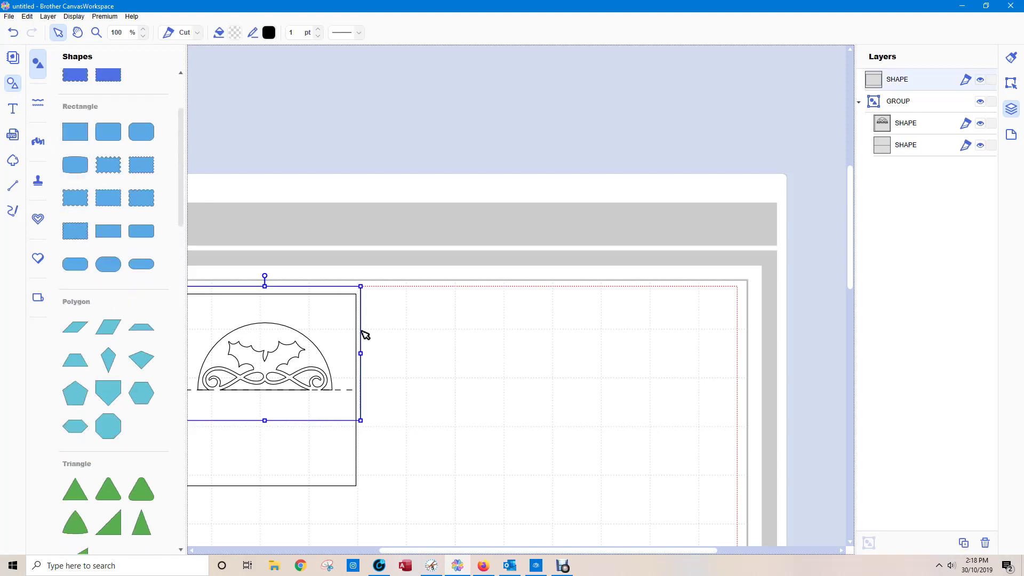
drag(347, 332, 623, 358)
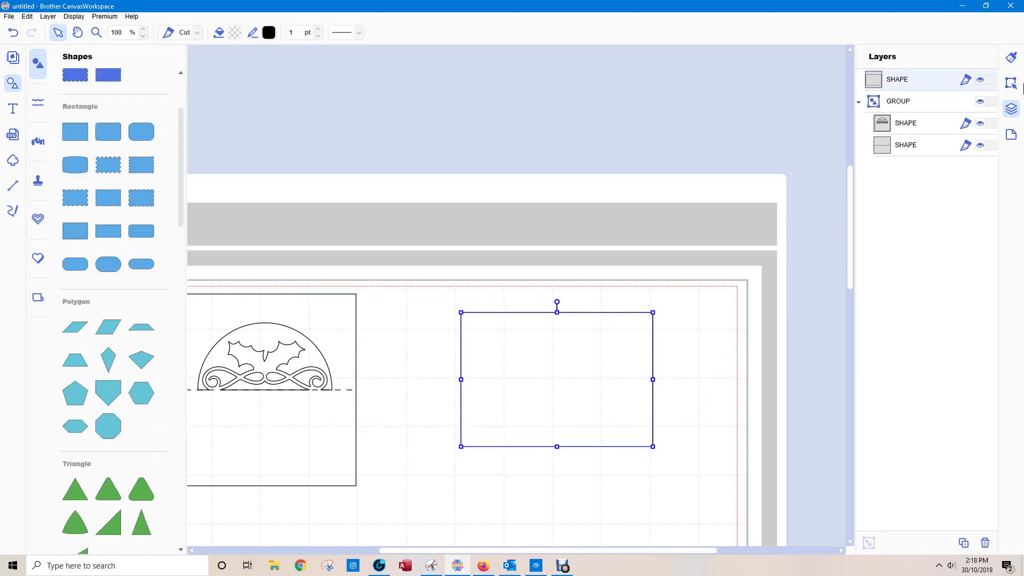
Step: Set the new rectangle's size to 95 mm wide and 100 mm high
click(1012, 82)
click(886, 155)
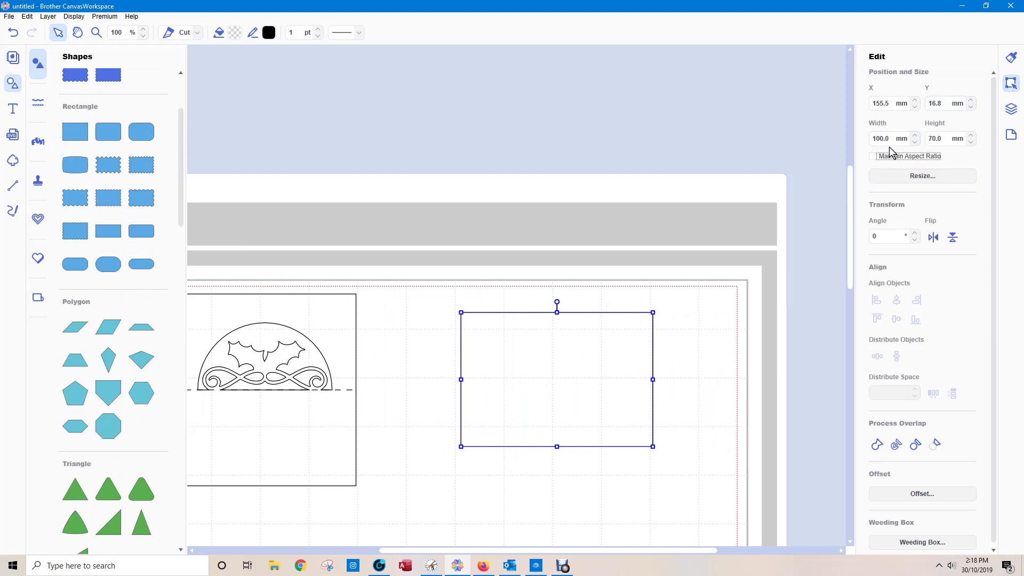
click(880, 138)
key(Return)
key(Tab)
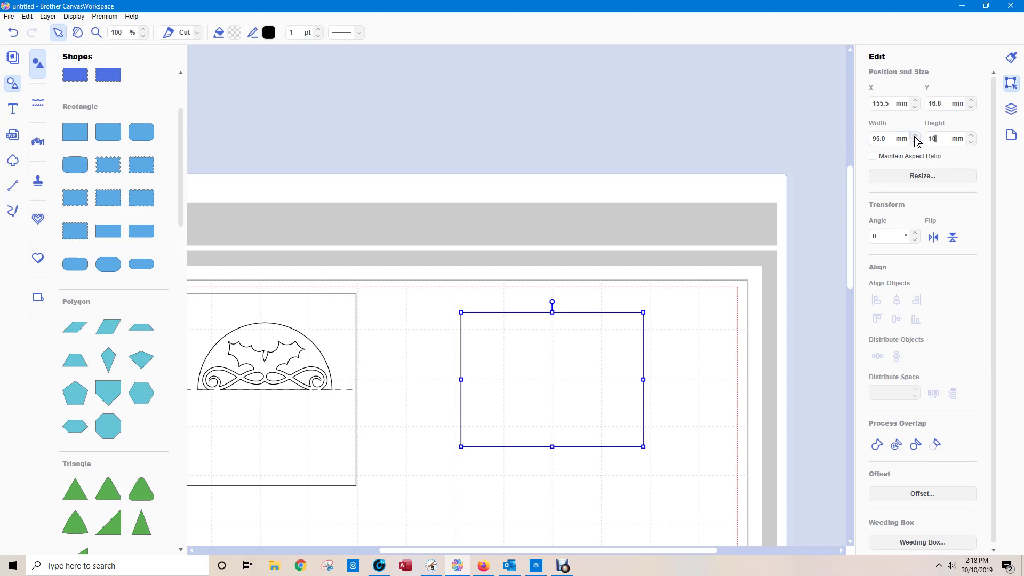
text(100)
key(Return)
Step: Move the finished holly piece to the mat's upper-right edge and position the new rectangle at X 0 and Y 0 mm
drag(283, 320, 796, 212)
click(579, 420)
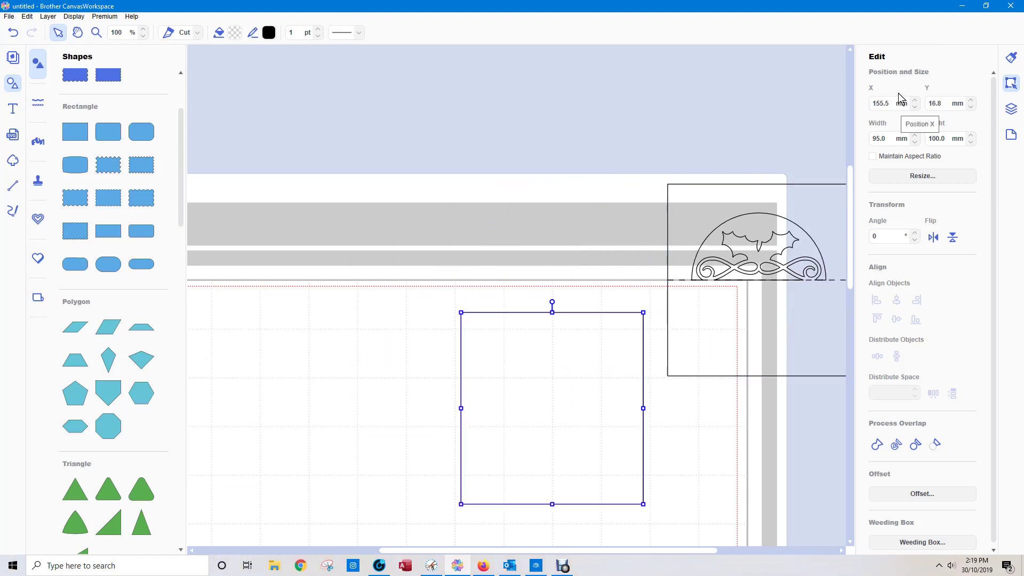
double_click(881, 103)
text(0)
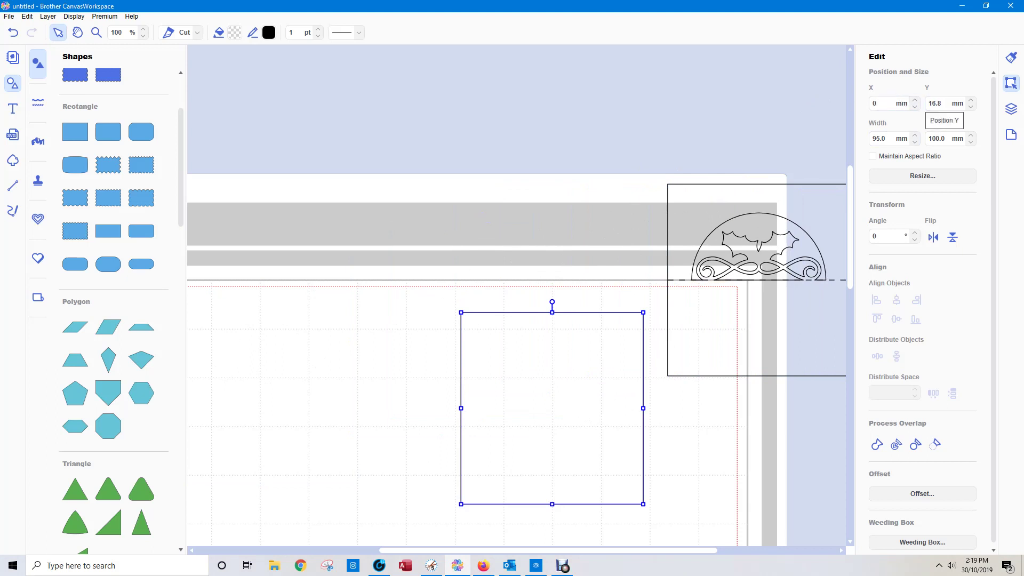
key(Tab)
key(Return)
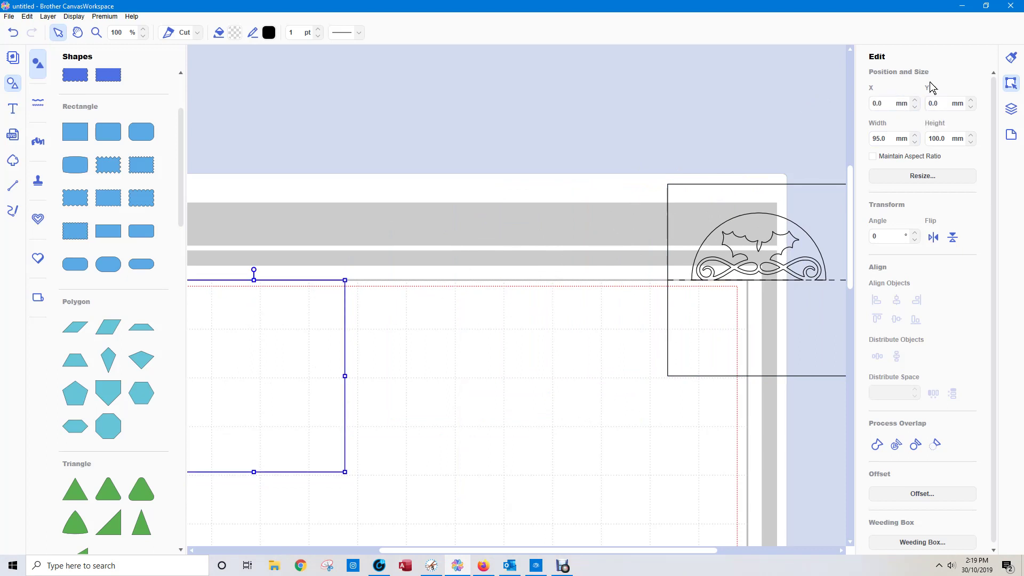
Step: Add a semicircle beside the new rectangle and size it 70 mm wide by 35 mm high
drag(662, 551, 582, 551)
scroll(122, 347, down, 3)
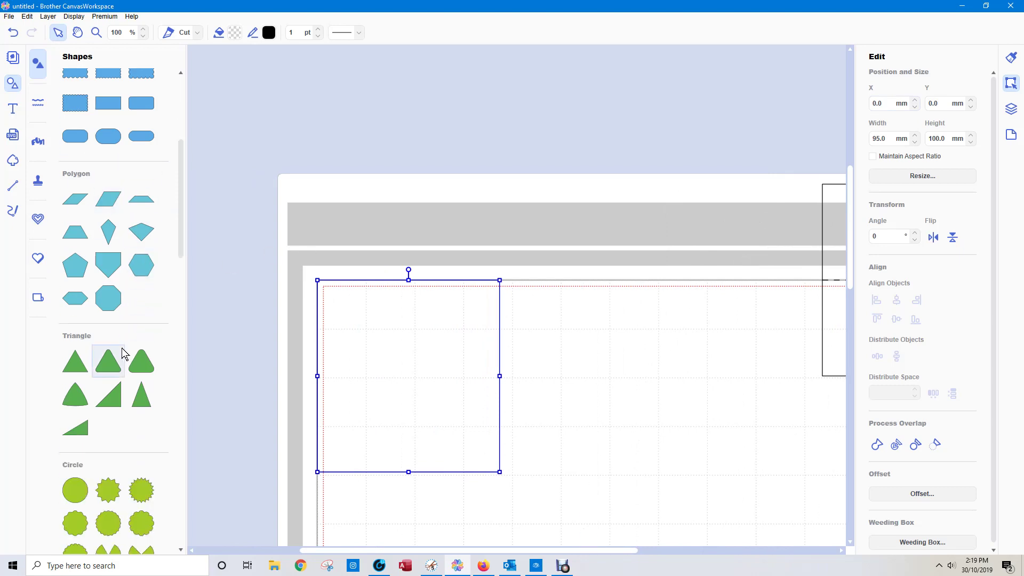
click(108, 488)
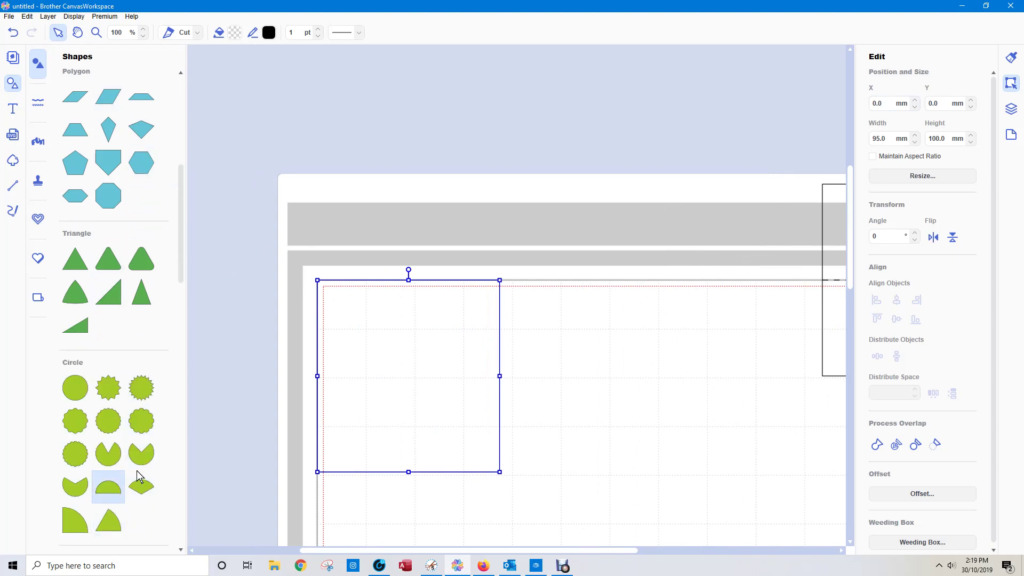
drag(406, 357, 679, 412)
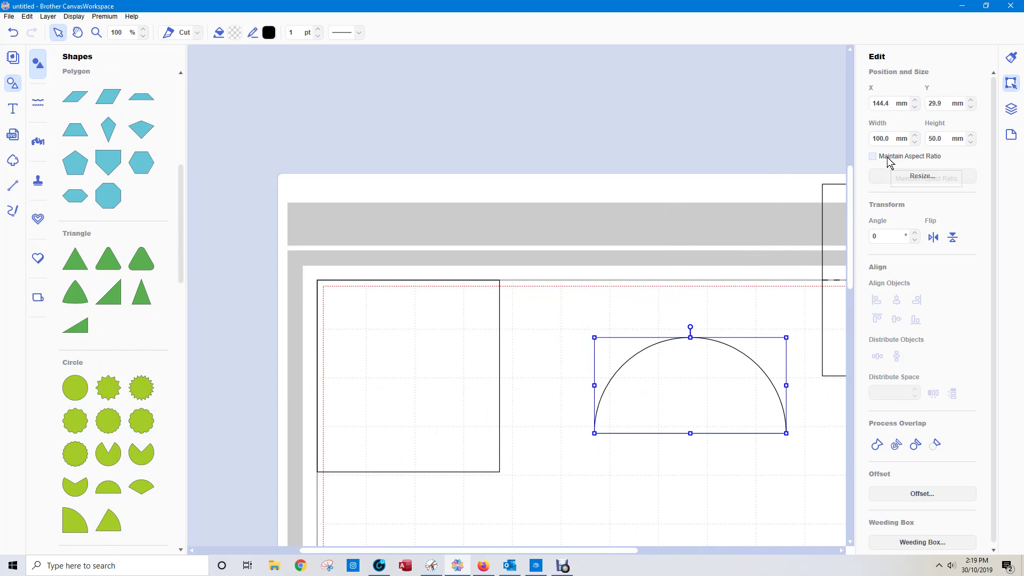
double_click(882, 139)
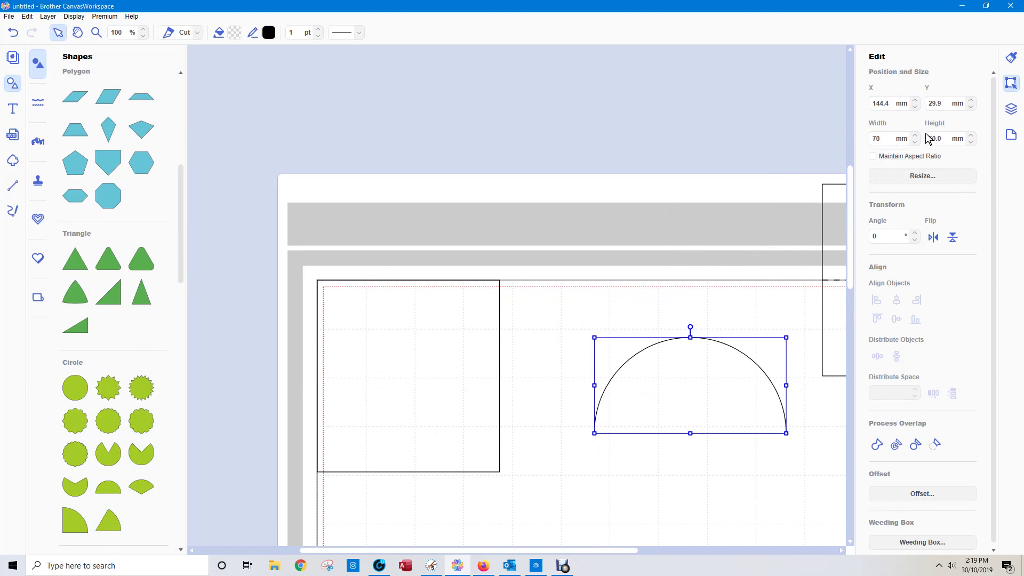
key(Tab)
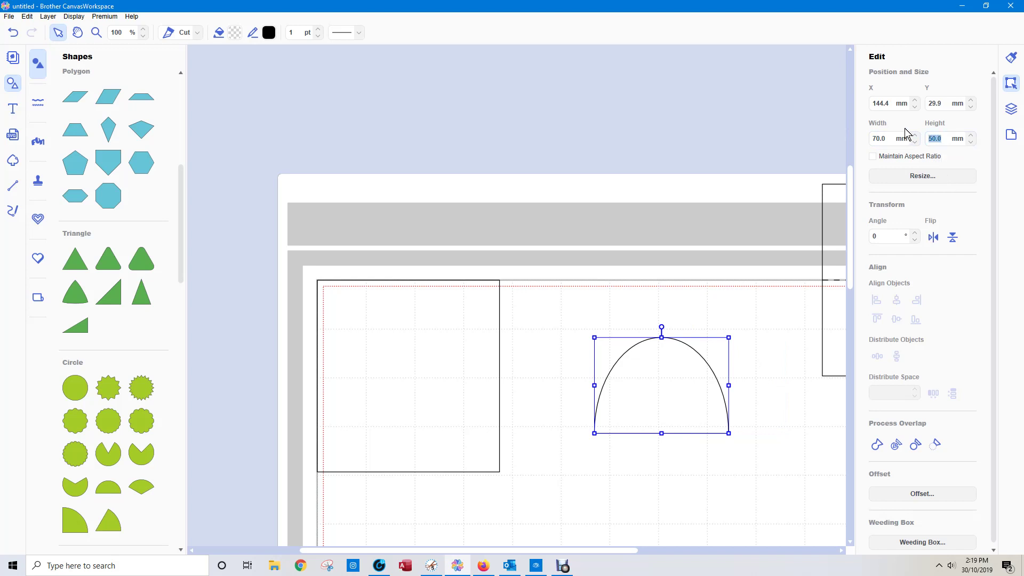
text(35)
key(Return)
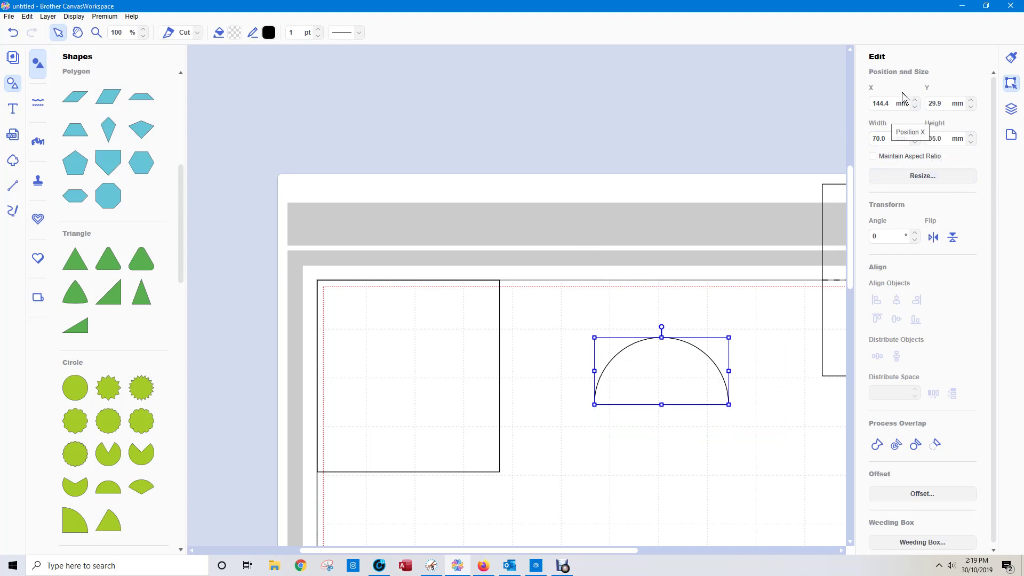
Step: Move the semicircle into the new rectangle and align the two shapes on their horizontal centres
drag(890, 103, 825, 101)
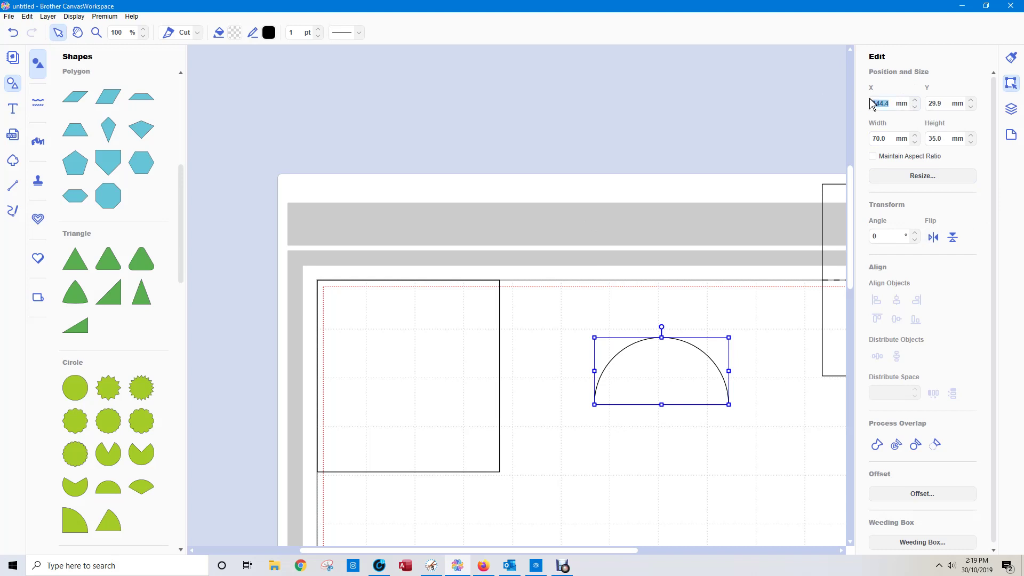
drag(679, 363, 428, 351)
drag(305, 235, 625, 548)
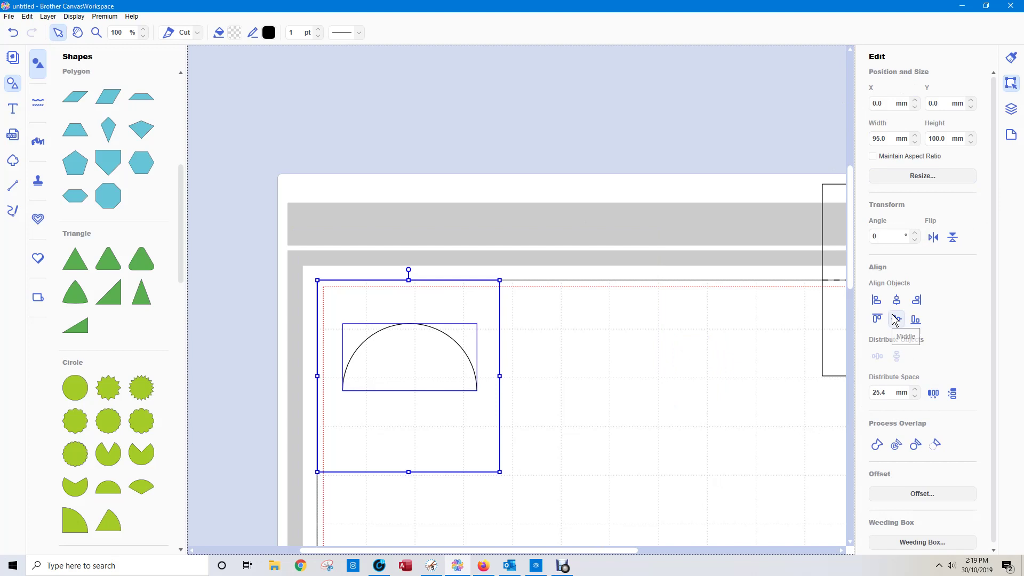
click(657, 379)
Step: Set the semicircle's Y position to 15 mm within the rectangle
click(428, 347)
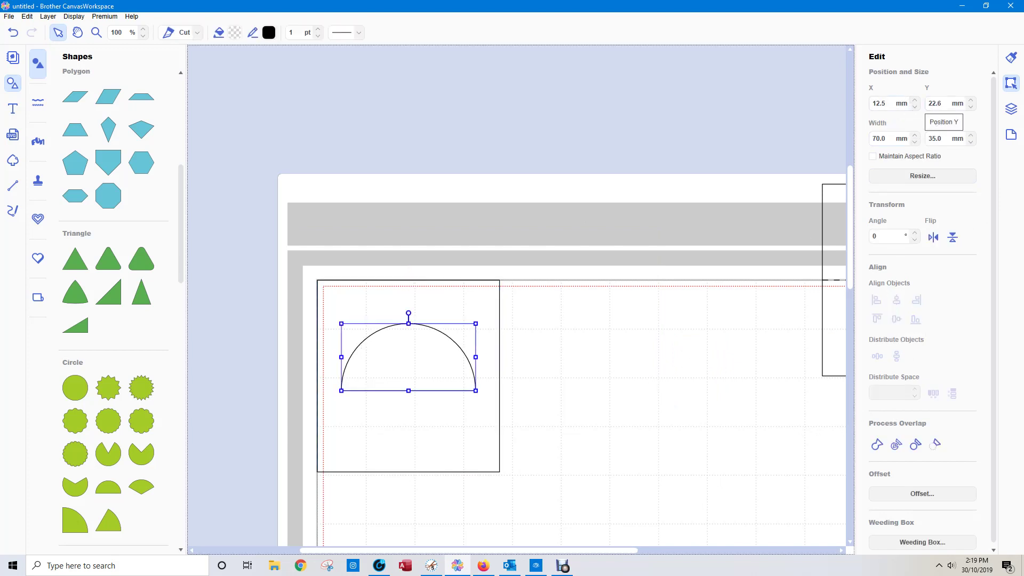
click(935, 104)
text(1)
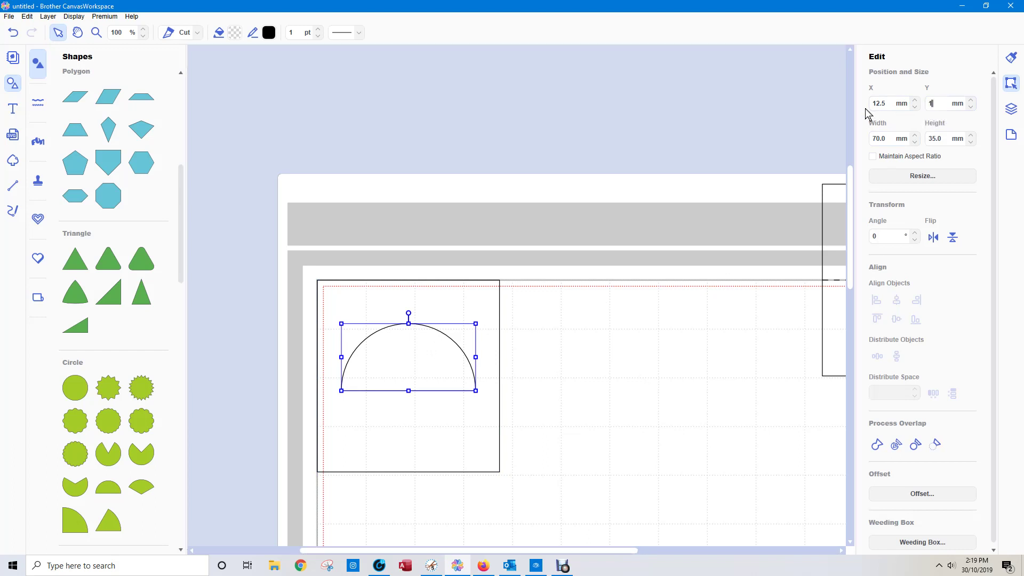
text(5)
key(Return)
click(623, 427)
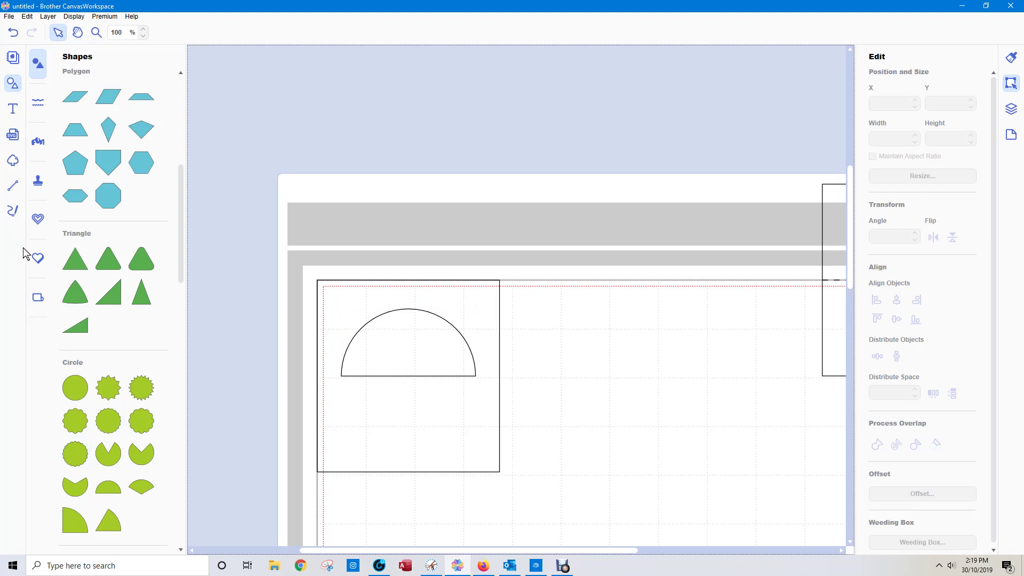
Step: Draw a straight horizontal line on the empty mat area beside the rectangle and set its width to 95 mm
click(13, 187)
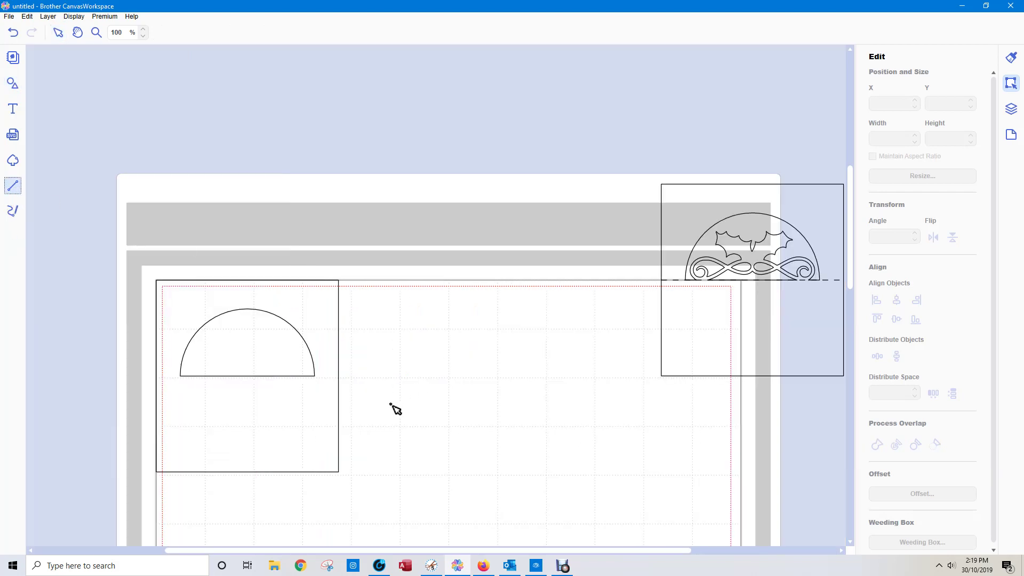
drag(391, 404, 506, 404)
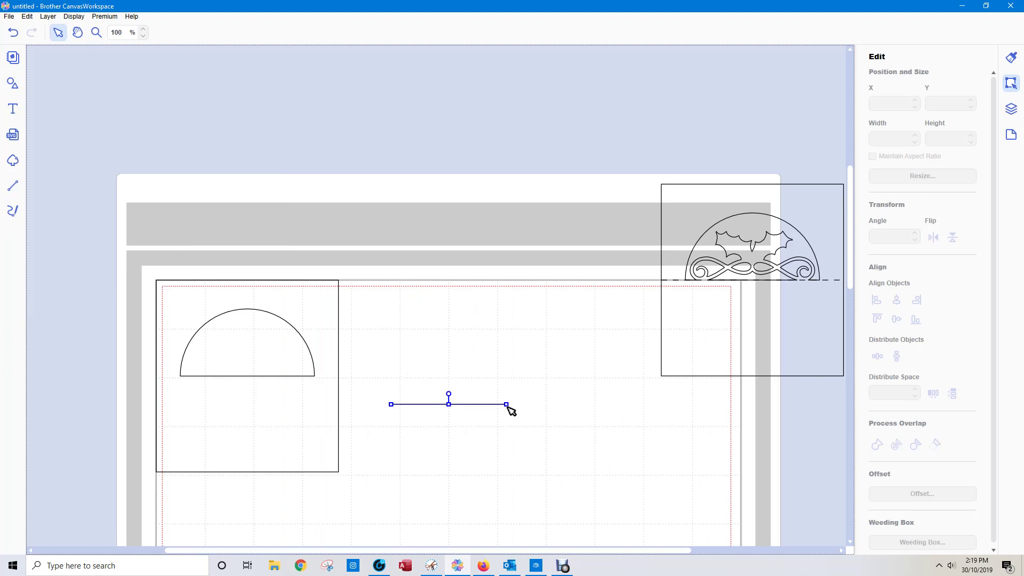
drag(896, 140, 863, 146)
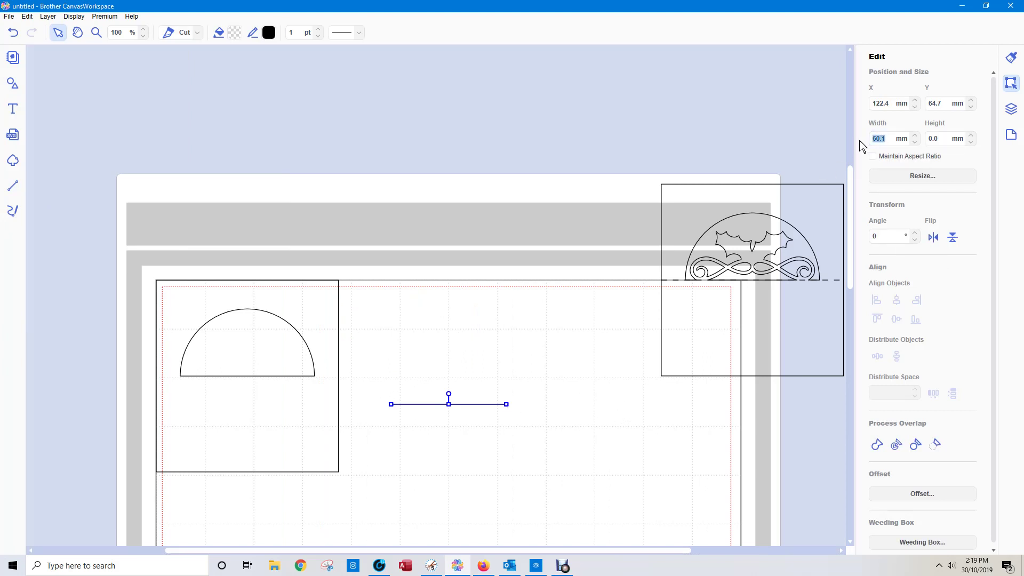
key(Return)
Step: Apply the evenly dashed pattern to the 95 mm line
click(357, 33)
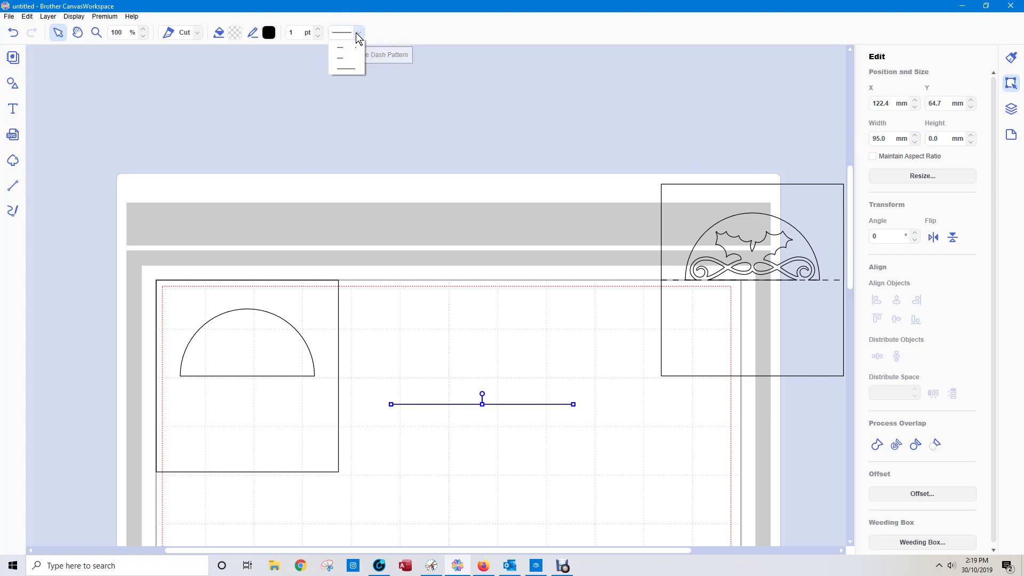
click(340, 90)
click(462, 459)
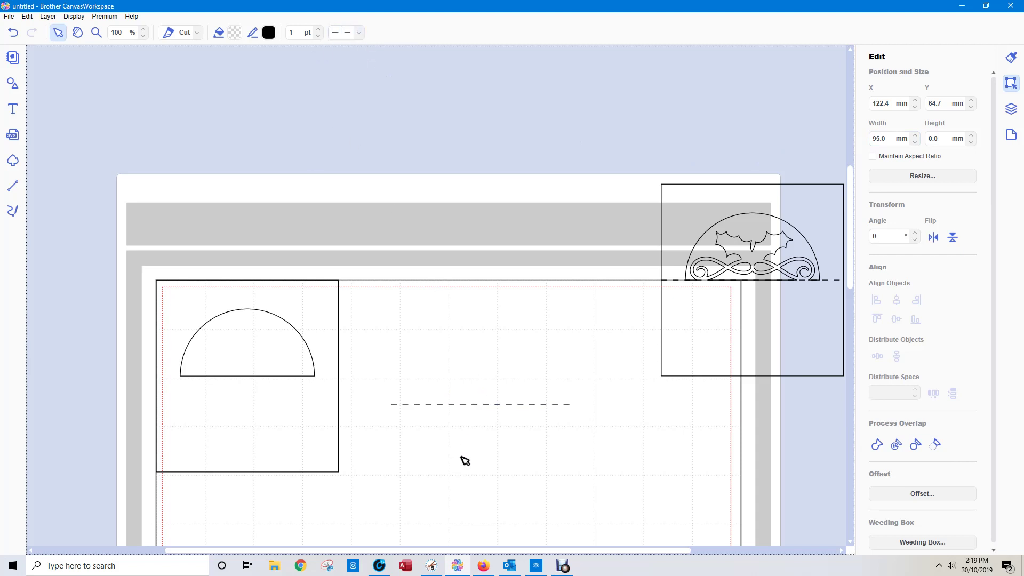
Step: Cut the semicircle out of the new 95 by 100 mm rectangle to leave a semicircular opening
drag(139, 263, 349, 484)
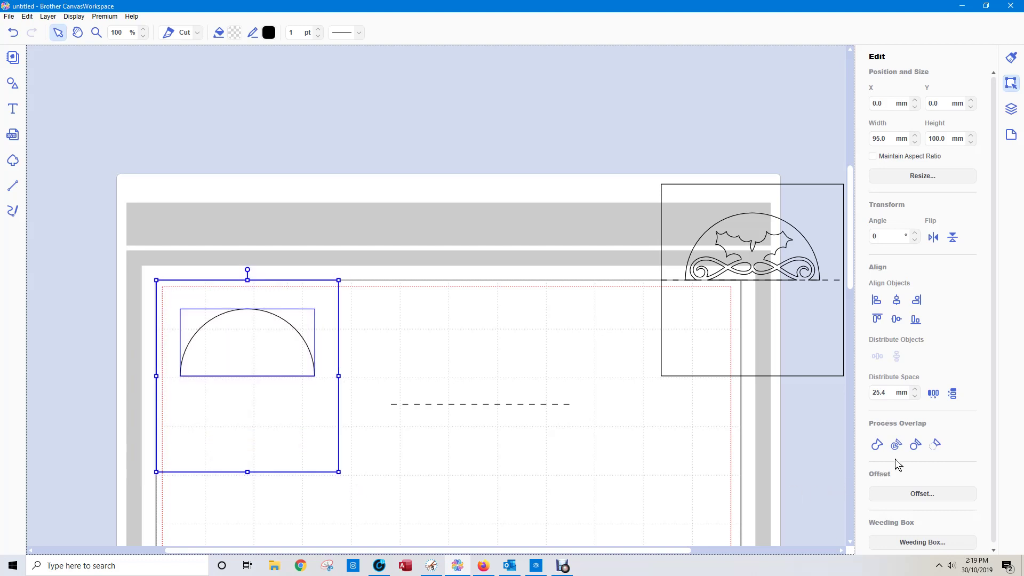
click(917, 449)
click(393, 533)
click(260, 373)
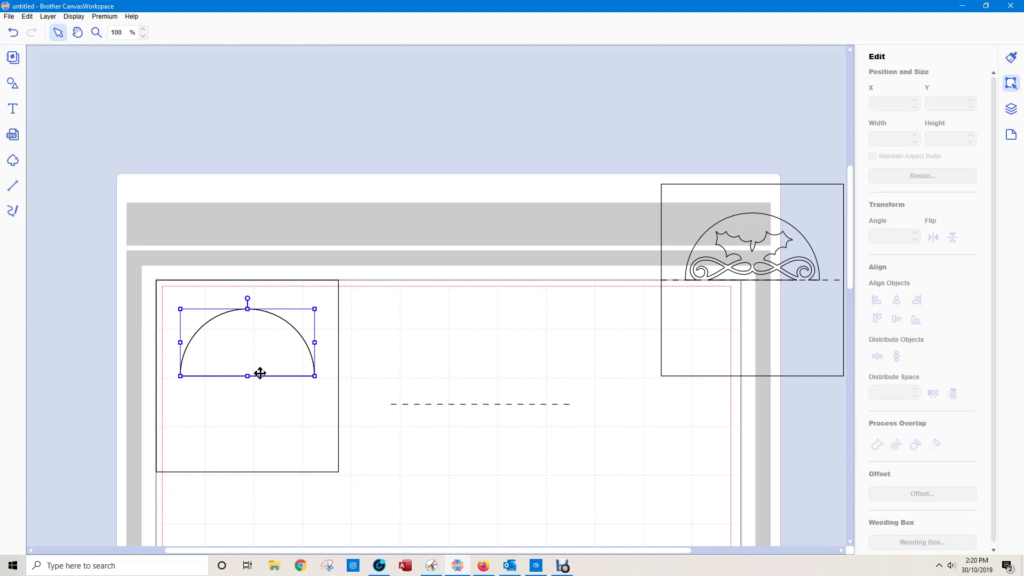
double_click(252, 359)
click(409, 345)
click(260, 342)
key(Escape)
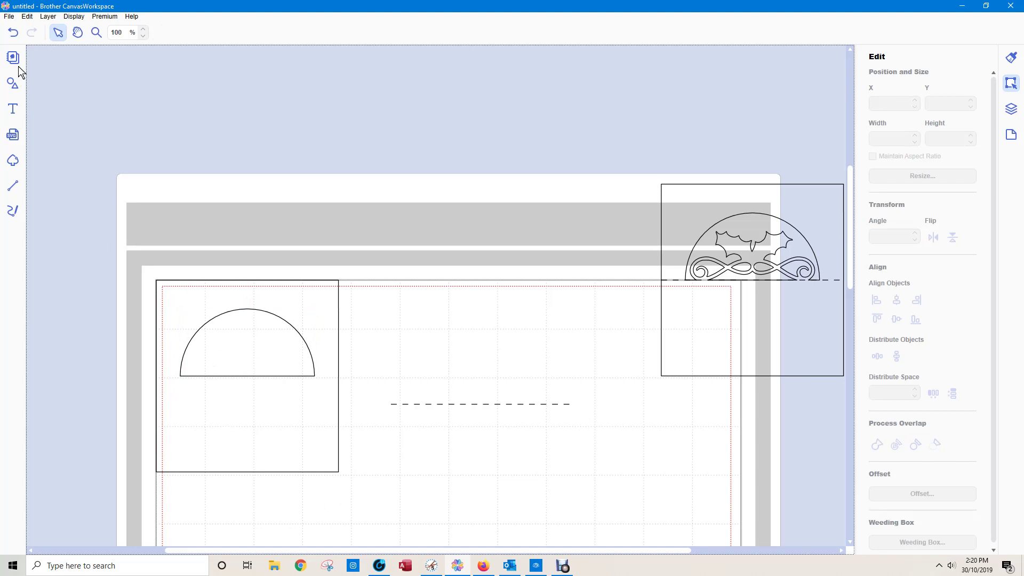
Step: Add the Family word design from the Words shapes and move it clear of the rectangle with the semicircular cut-out
click(12, 84)
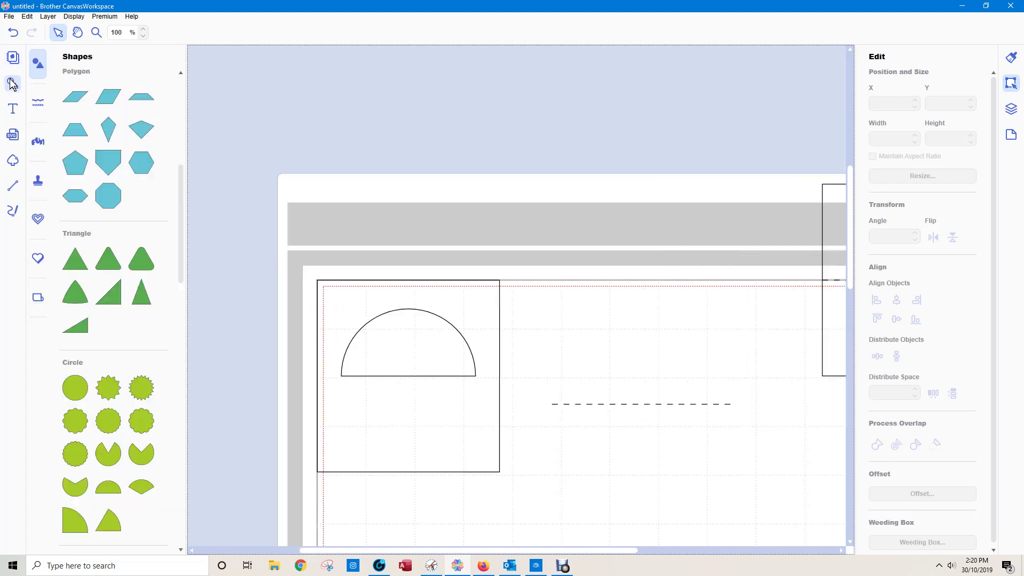
click(42, 149)
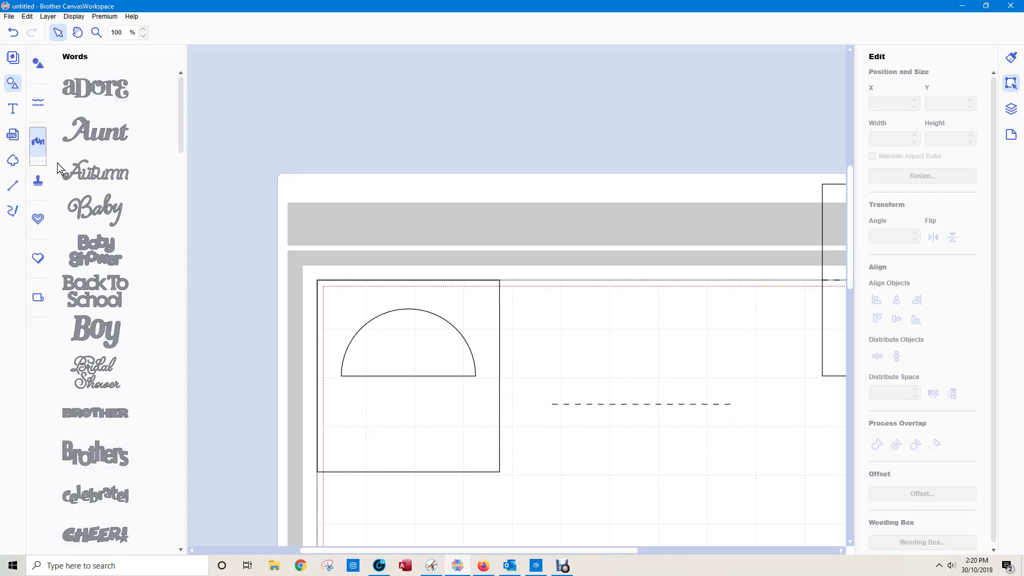
scroll(167, 167, down, 10)
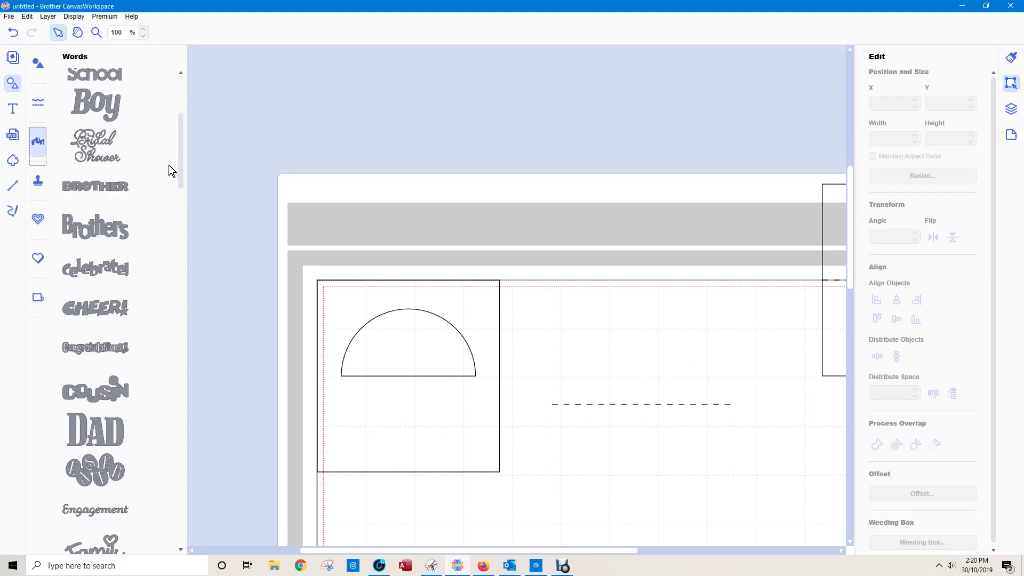
drag(95, 250, 368, 269)
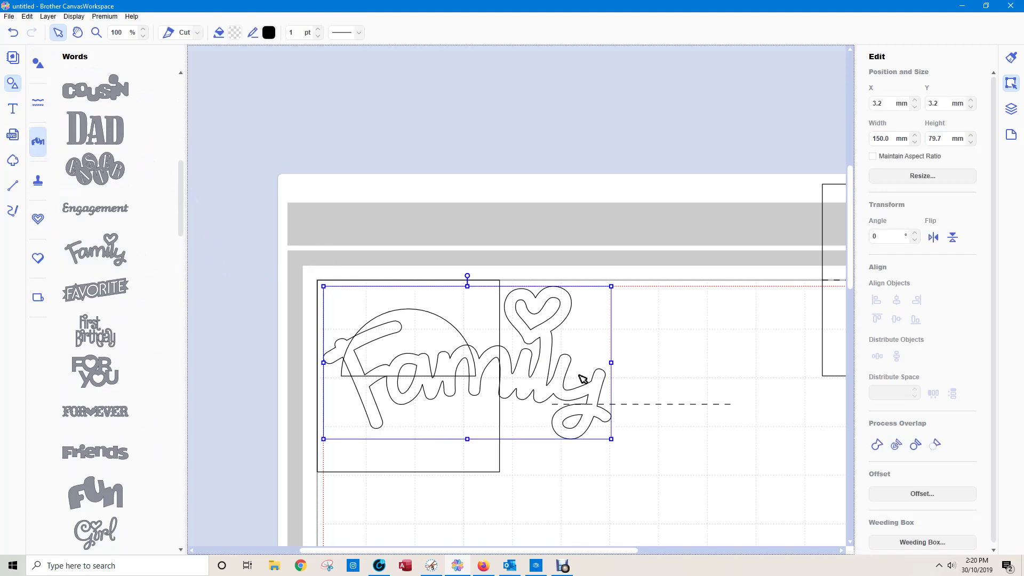
drag(544, 377, 723, 342)
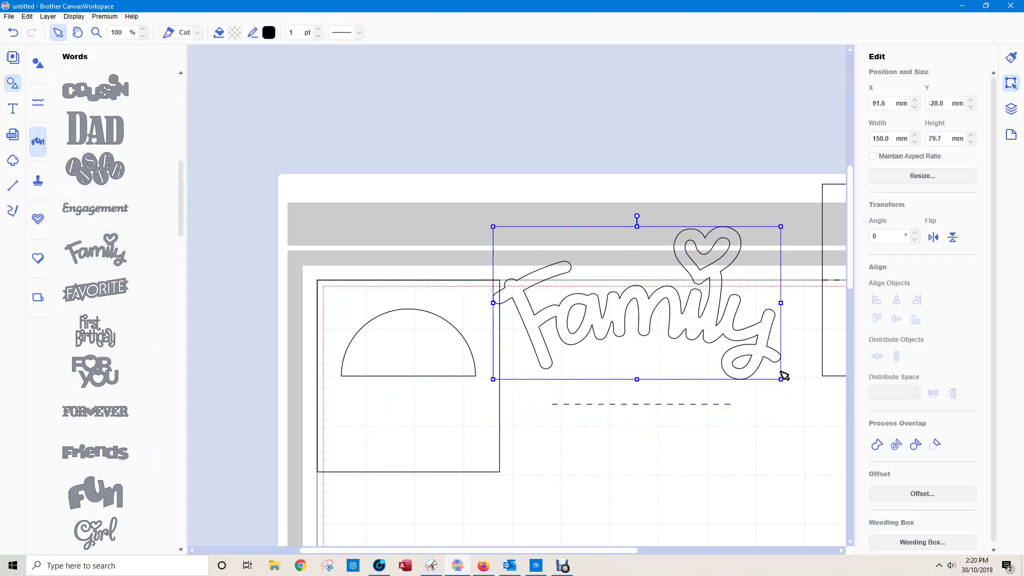
Step: Scale the Family word down with its aspect ratio maintained to a width of 65 mm
drag(779, 380, 660, 314)
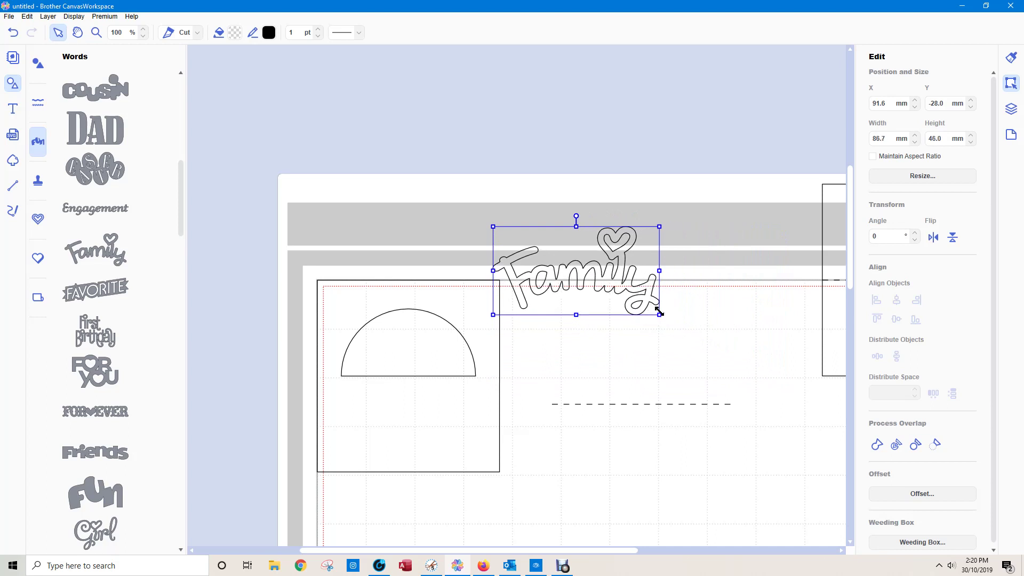
click(873, 157)
click(879, 139)
text(65)
key(Return)
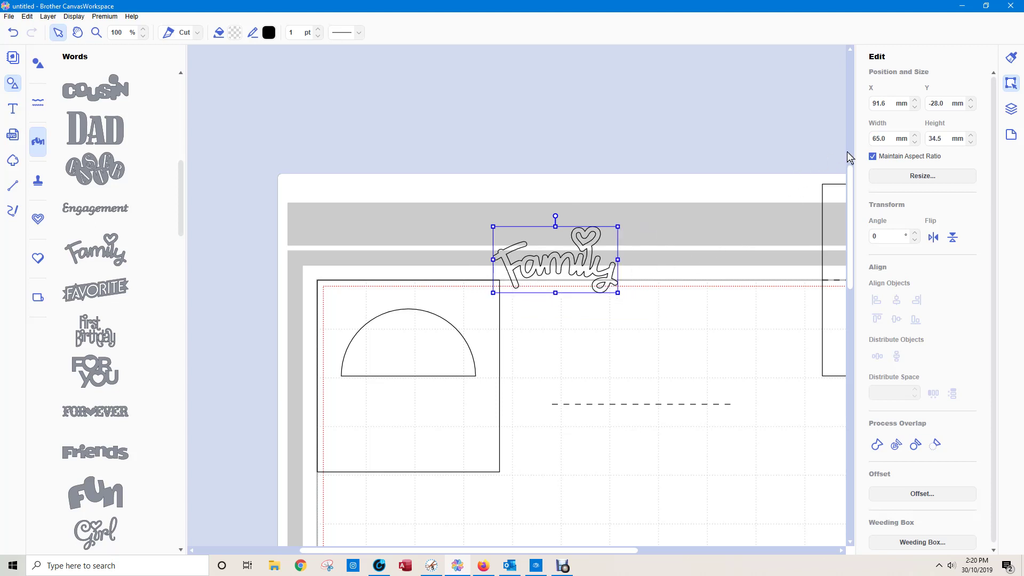
Step: Scale the Family word to 55 mm wide and position it inside the semicircular opening, overlapping the opening's straight base
drag(554, 255, 411, 357)
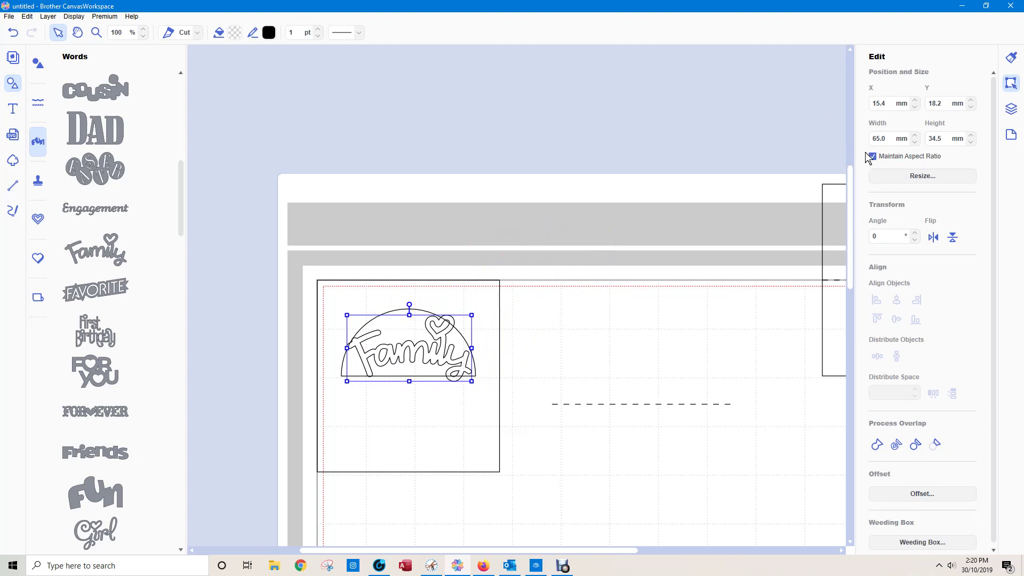
drag(887, 139, 857, 140)
key(Return)
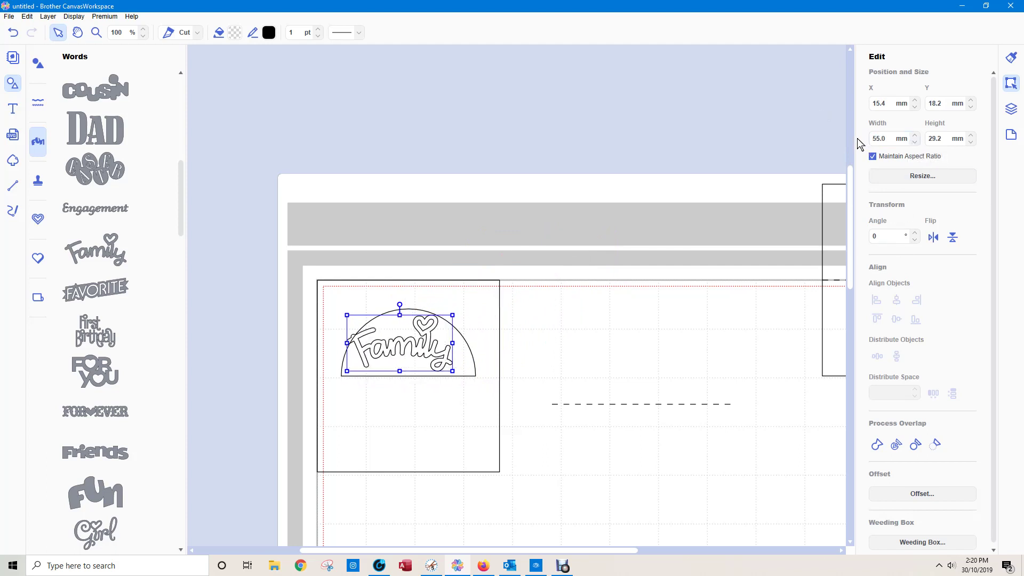
click(425, 347)
click(413, 344)
drag(413, 344, 418, 355)
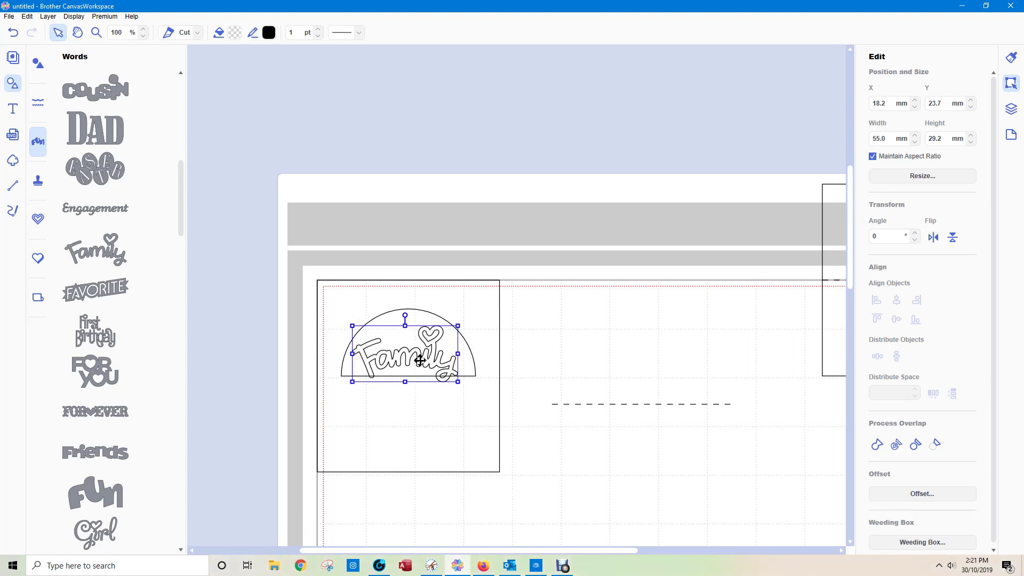
drag(419, 360, 421, 359)
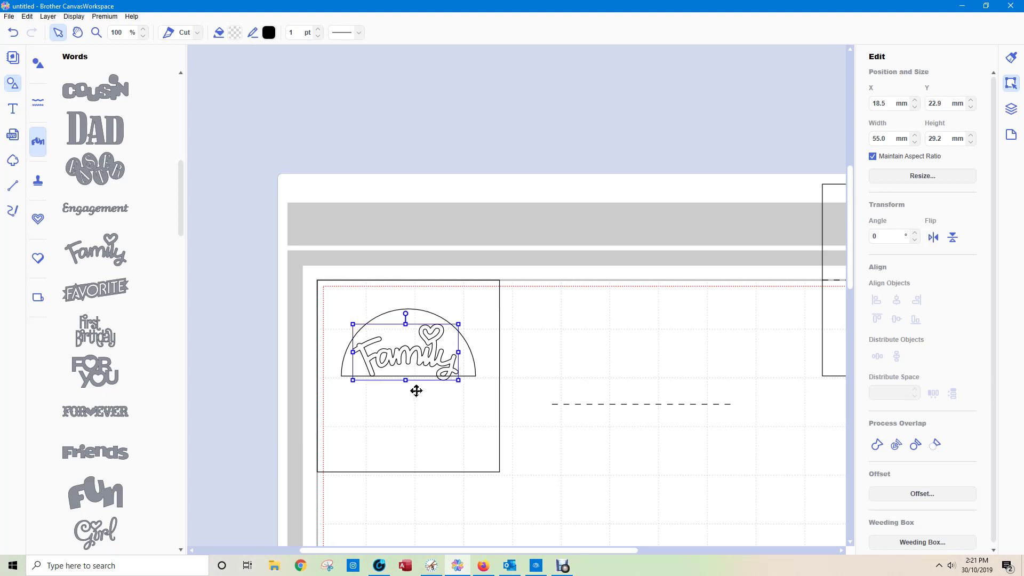
Step: Edit the Family word's path points to stretch the foot of the letter F below the semicircle's base
click(399, 361)
click(399, 361)
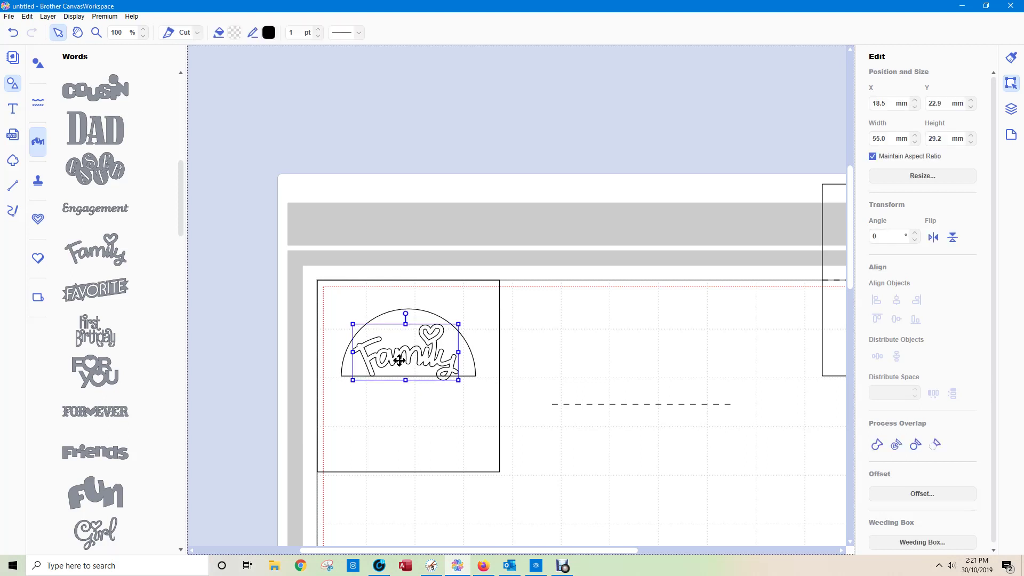
double_click(399, 361)
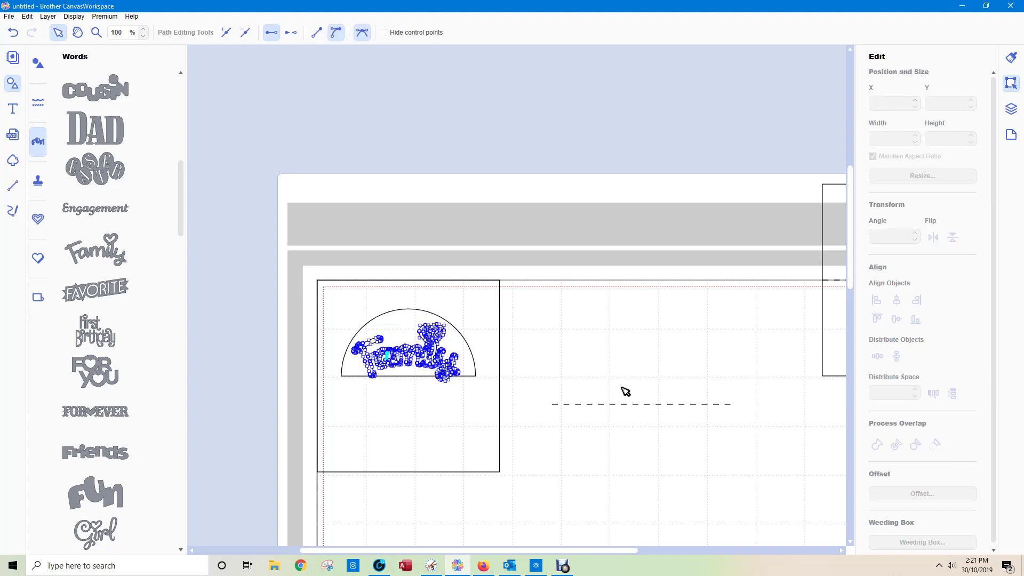
scroll(626, 390, up, 7)
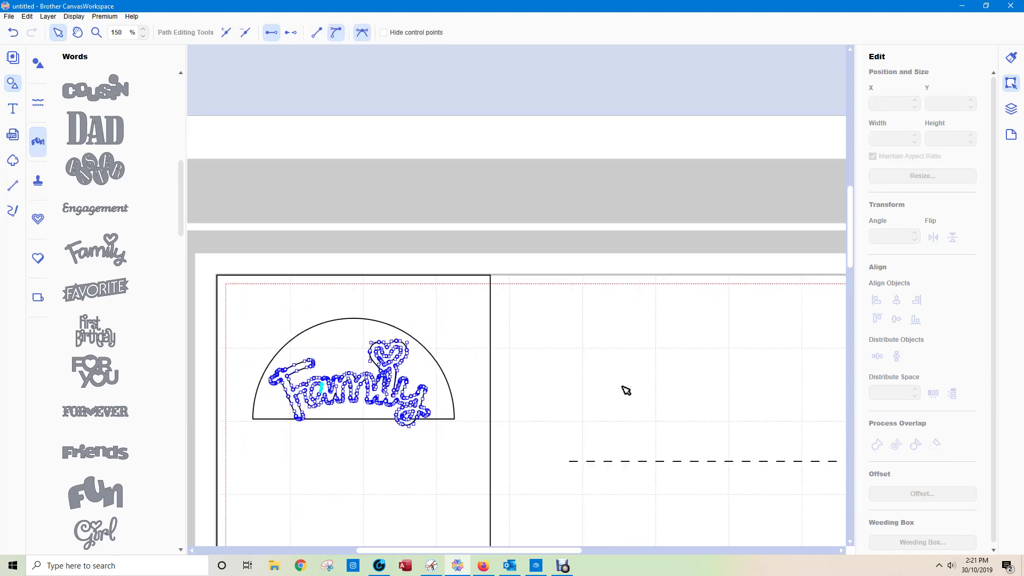
scroll(625, 390, up, 7)
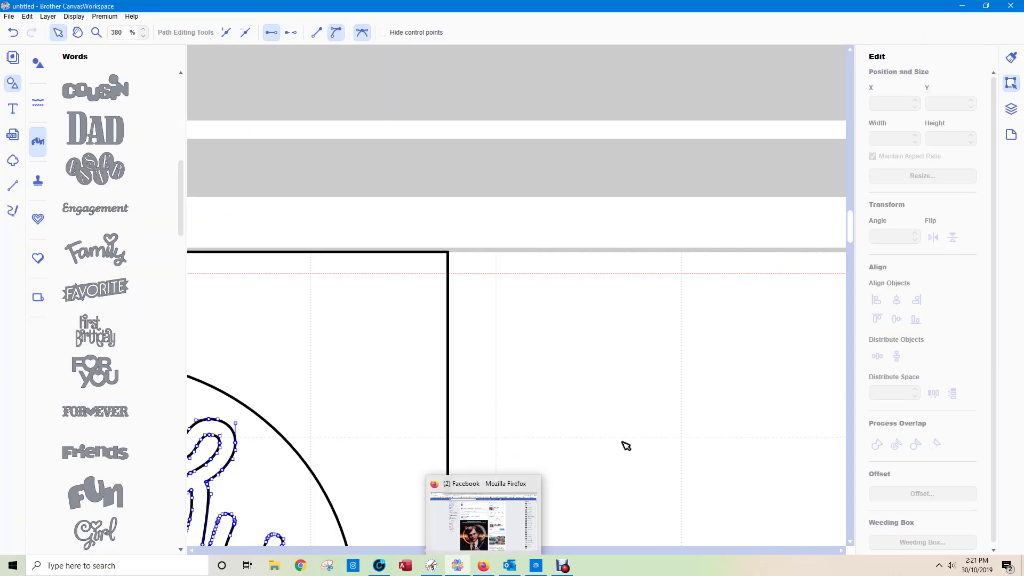
drag(509, 555, 446, 554)
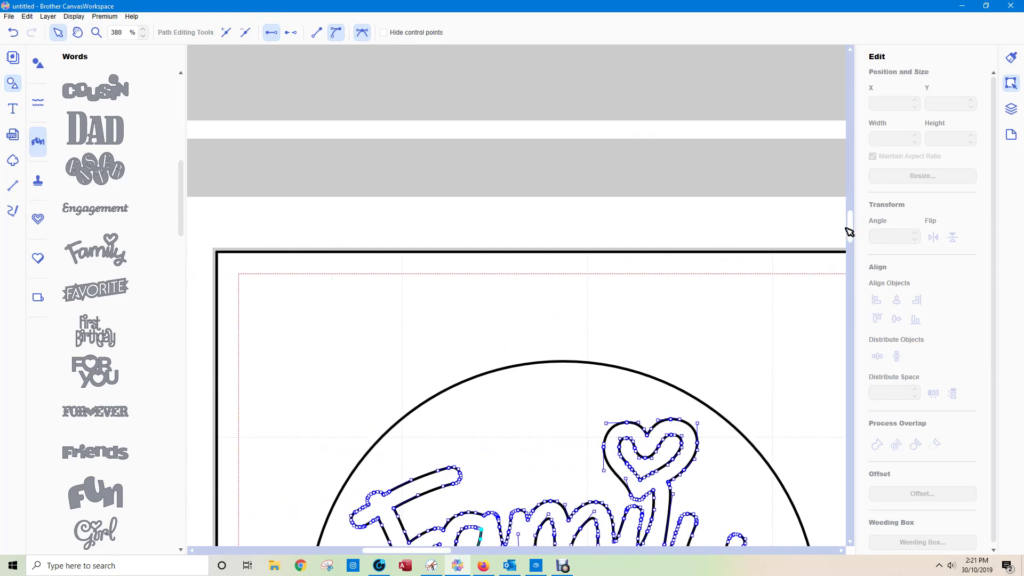
drag(850, 233, 854, 259)
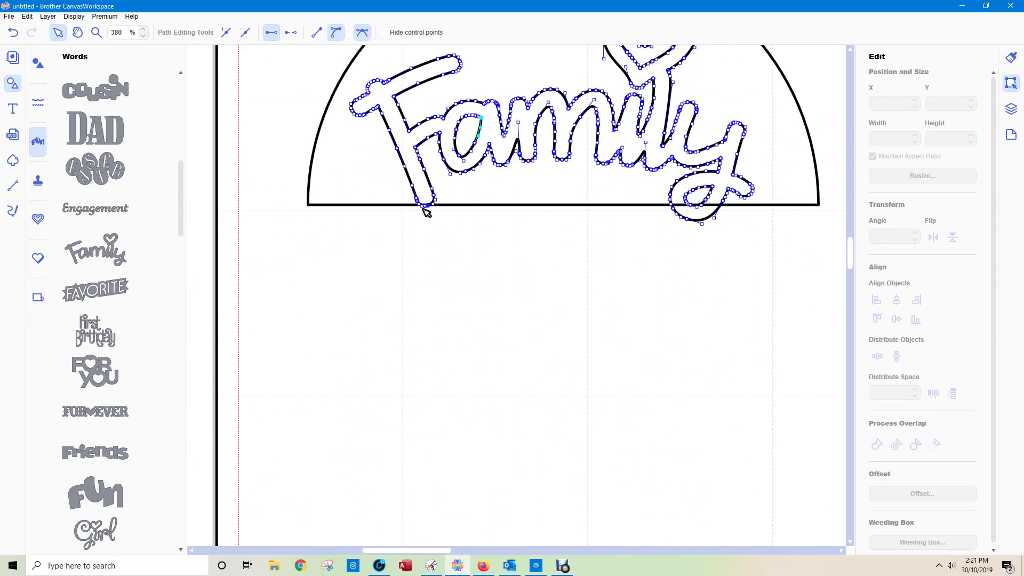
mouse_move(425, 210)
mouse_down()
mouse_move(439, 210)
mouse_move(435, 201)
mouse_up()
click(442, 211)
drag(435, 202, 447, 221)
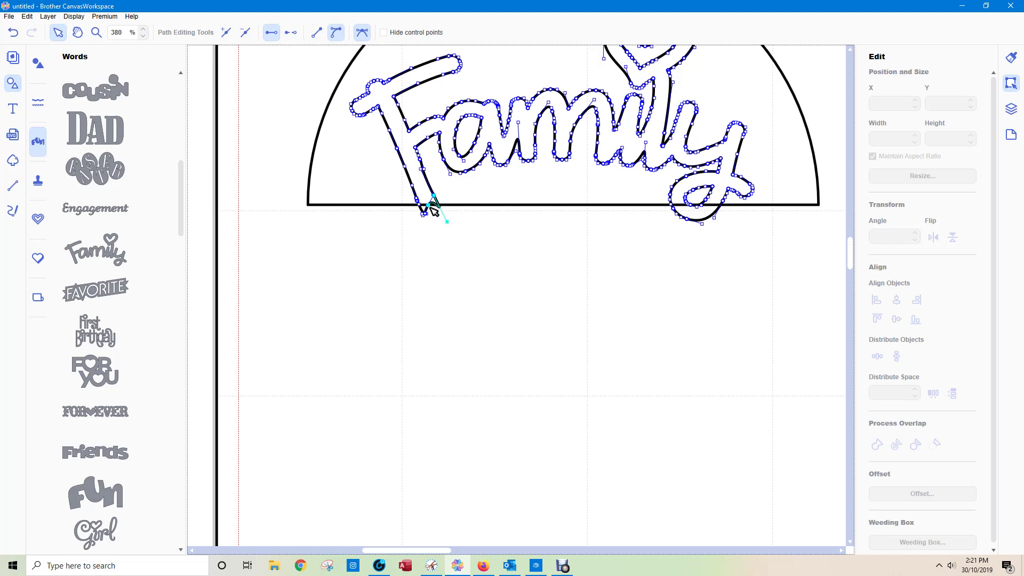
click(435, 214)
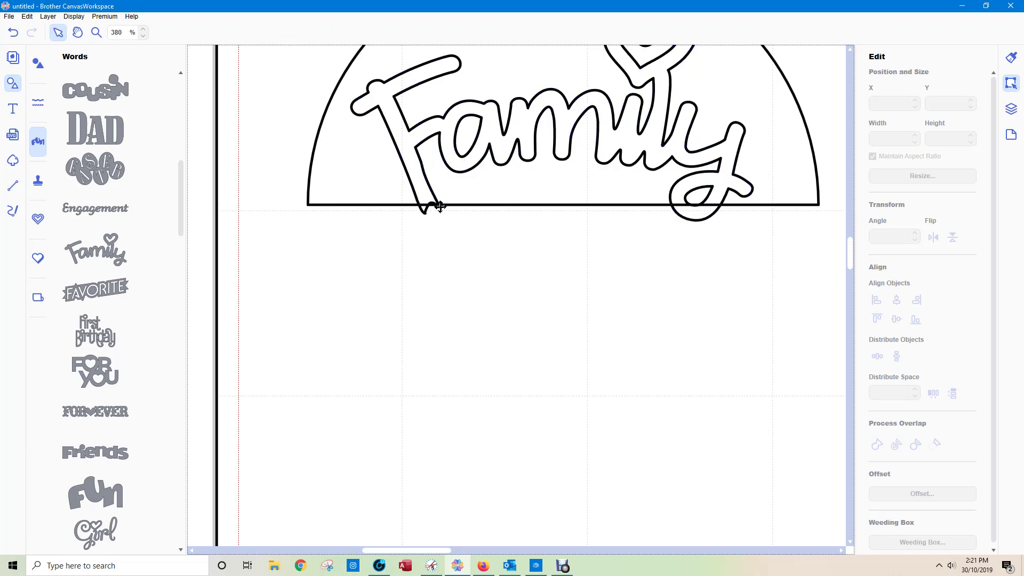
Step: Reopen the Family word for point editing and pull one more point of the F's foot down past the base line
click(449, 156)
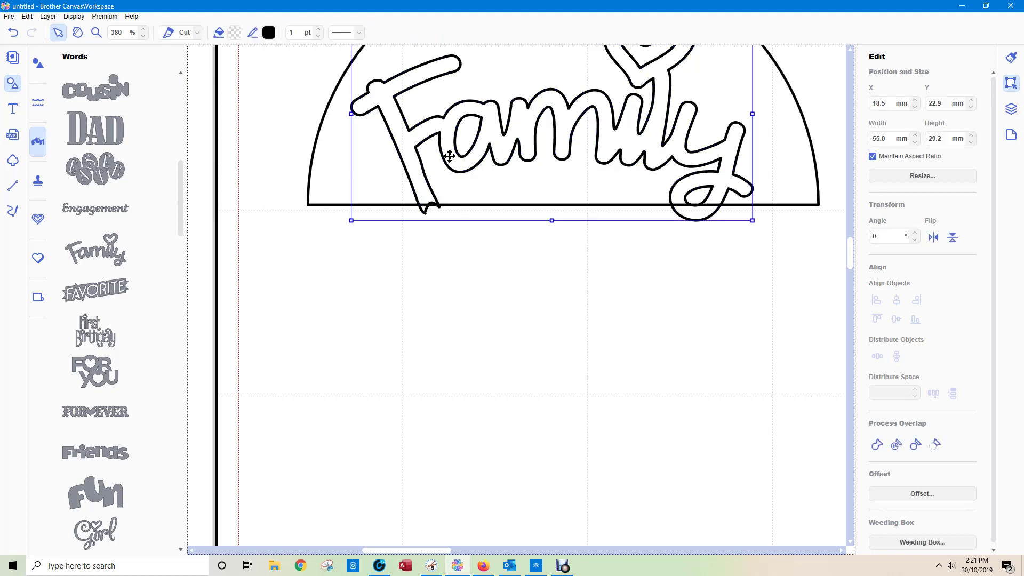
double_click(449, 157)
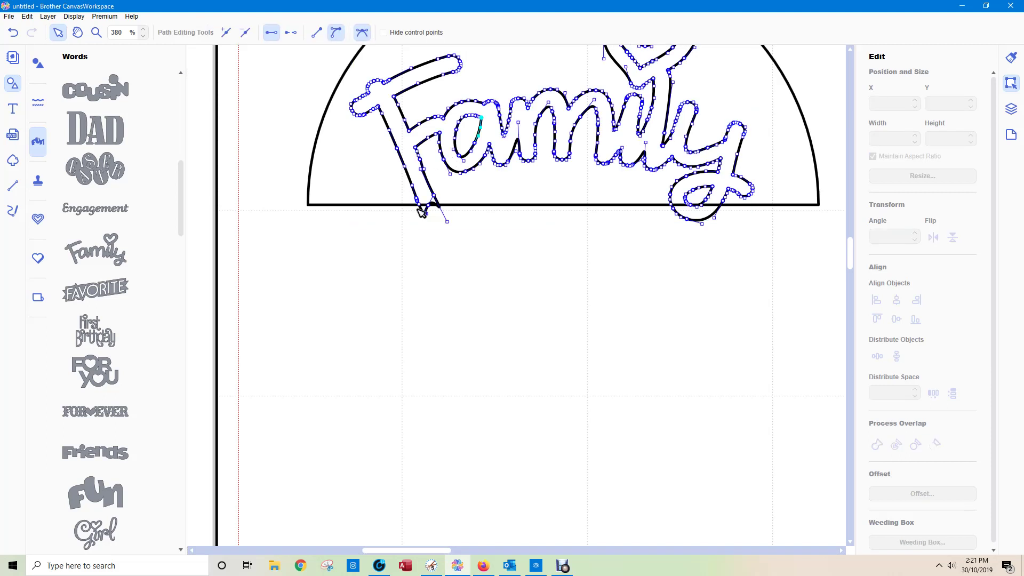
drag(431, 209, 433, 216)
click(773, 247)
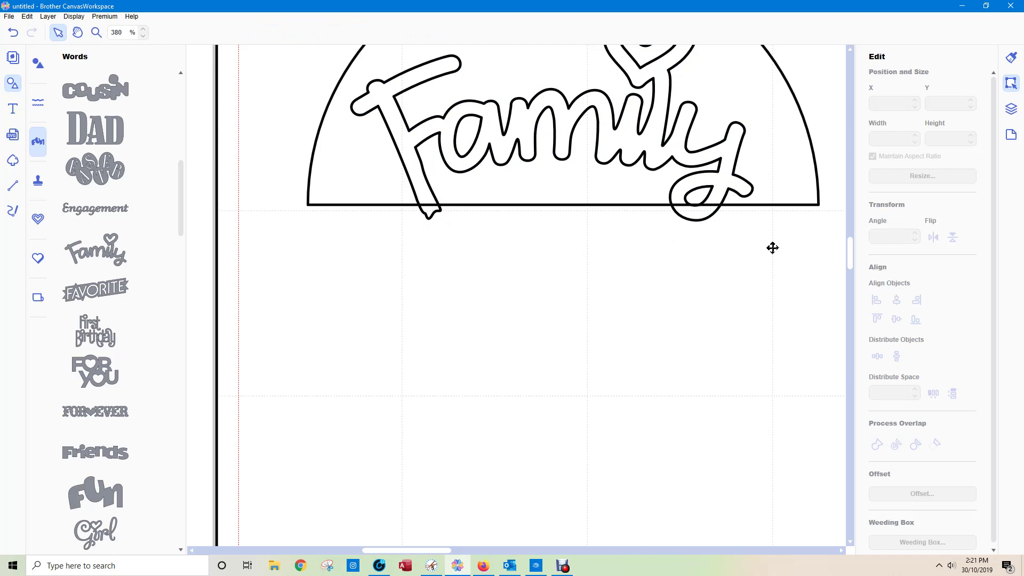
click(692, 183)
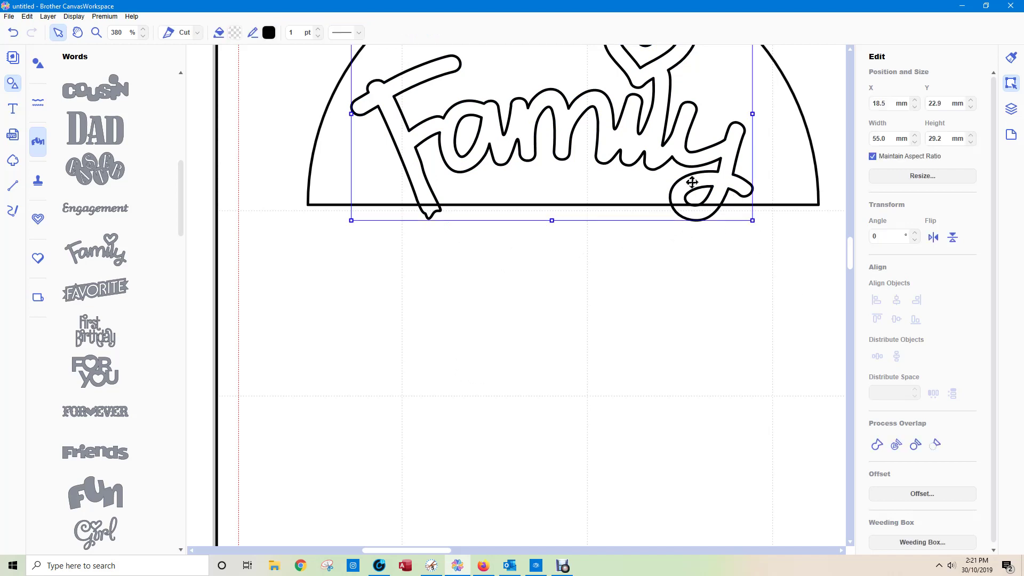
key(Up)
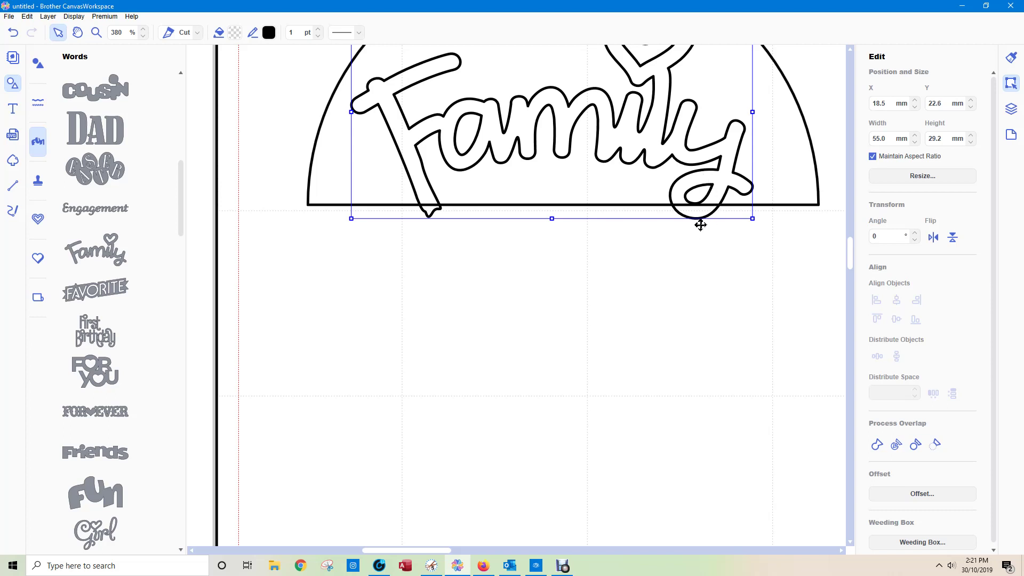
key(Down)
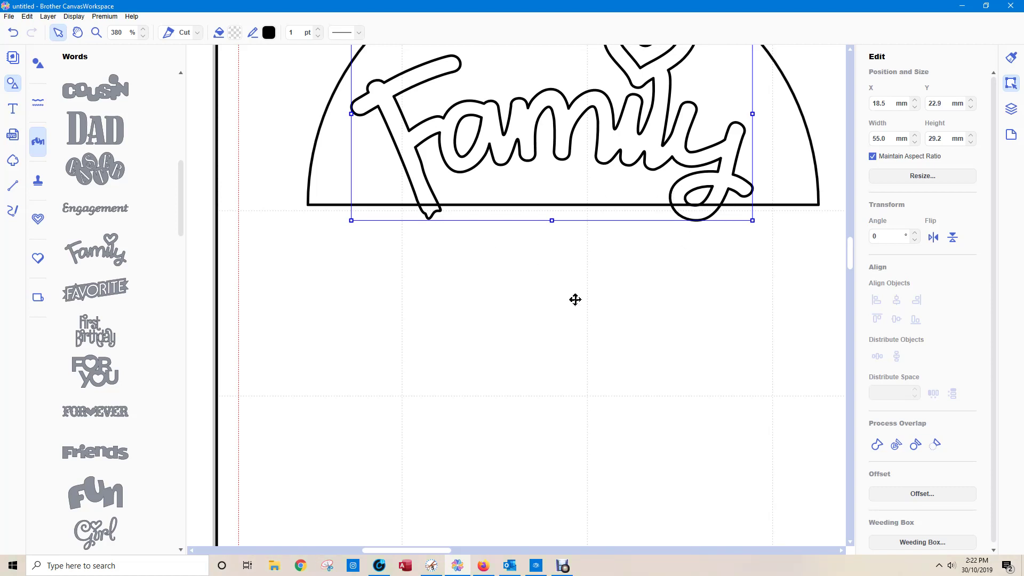
Step: Weld the Family word to the 95 by 100 mm rectangle so they form one shape
scroll(575, 300, down, 5)
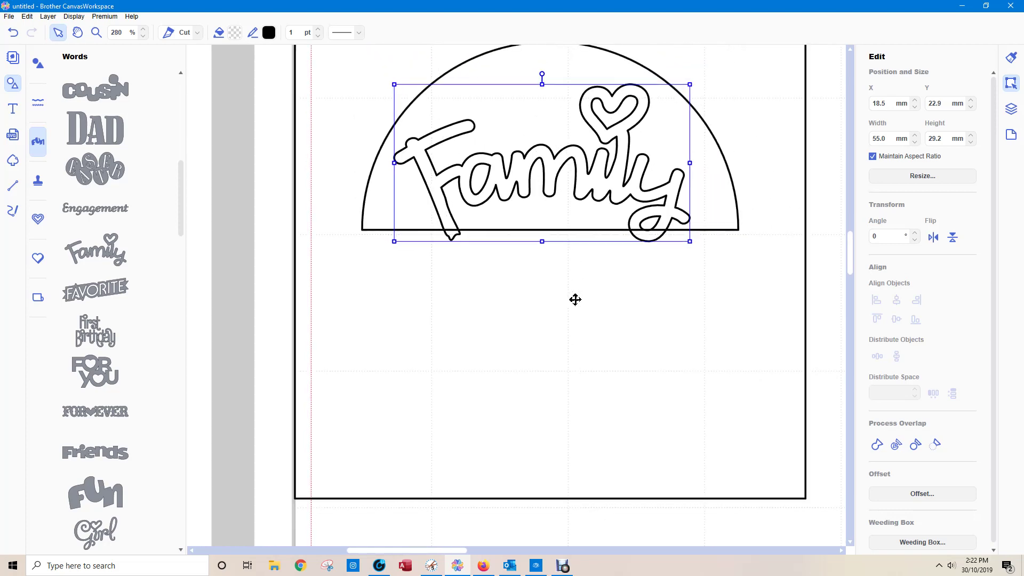
scroll(575, 300, down, 2)
scroll(575, 300, down, 3)
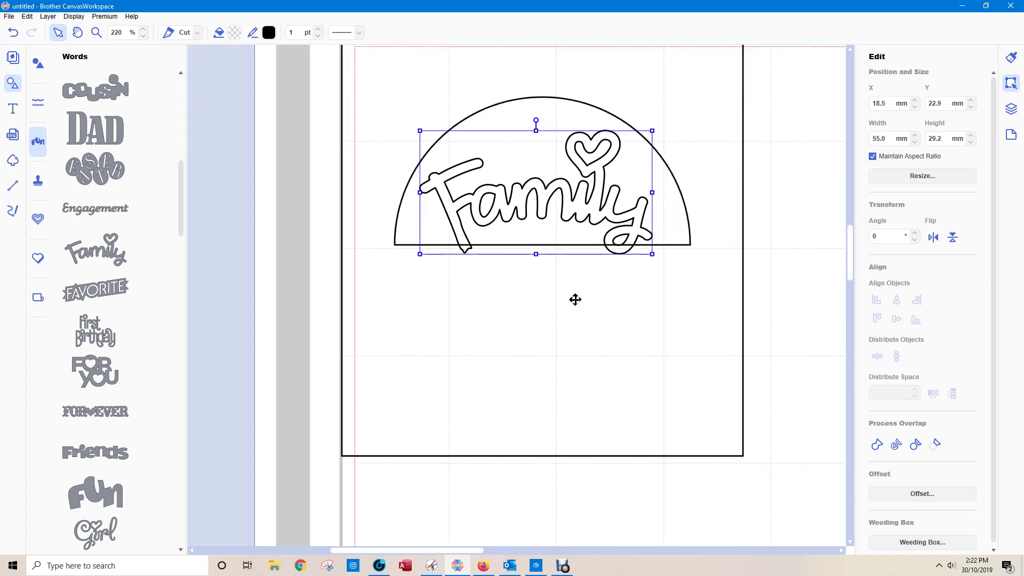
drag(339, 58, 748, 483)
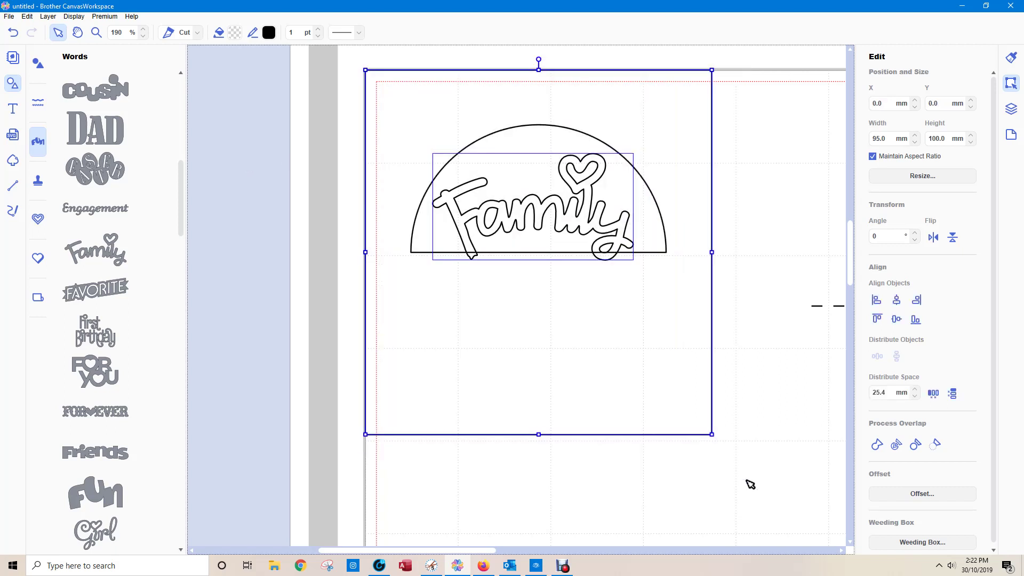
click(878, 445)
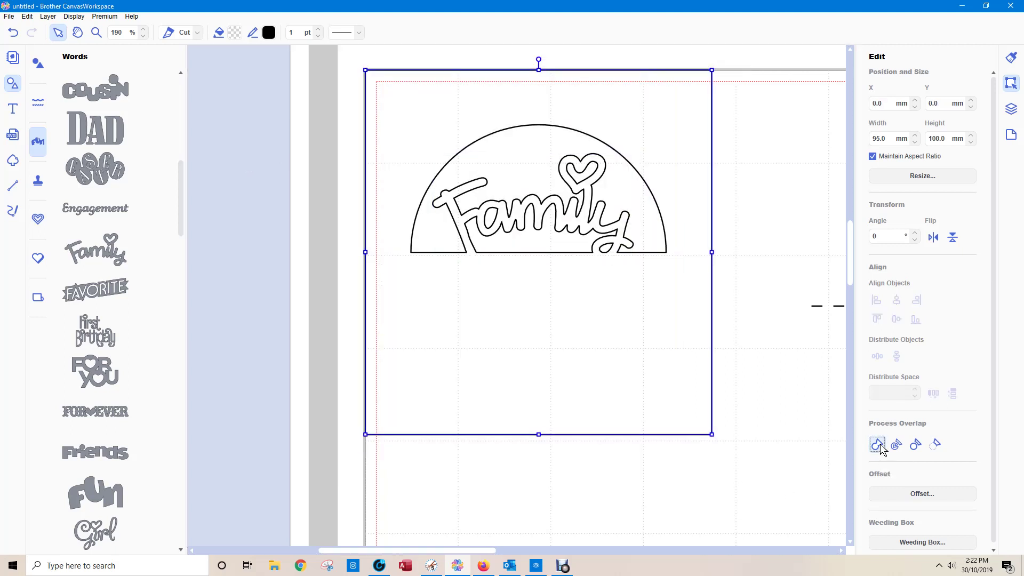
click(795, 440)
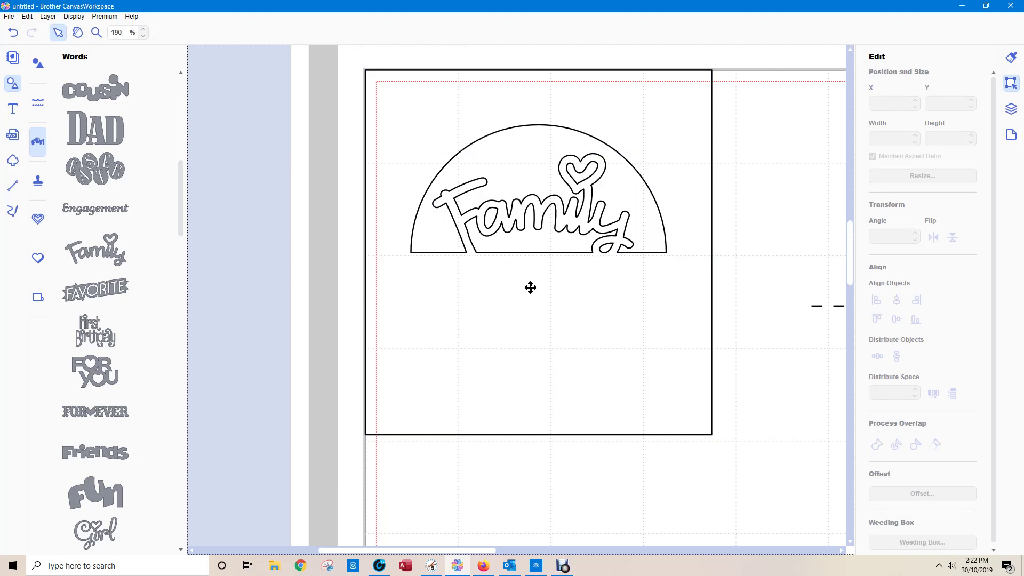
Step: Shift the welded Family piece slightly as a check and return it to X 0 and Y 0 mm
mouse_move(530, 287)
mouse_down()
mouse_move(612, 350)
mouse_move(523, 229)
mouse_move(535, 286)
mouse_up()
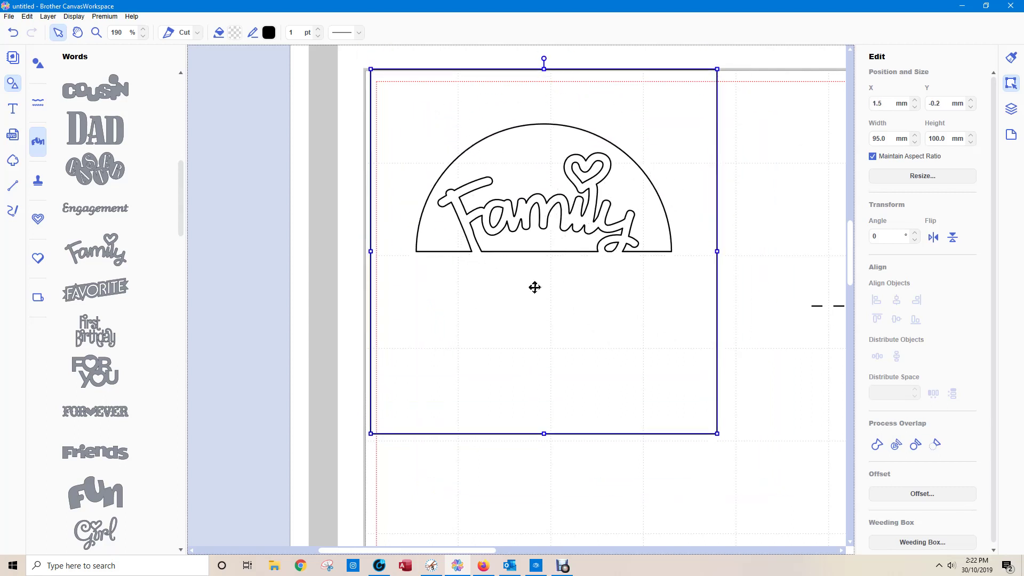
click(898, 106)
text(0)
click(923, 107)
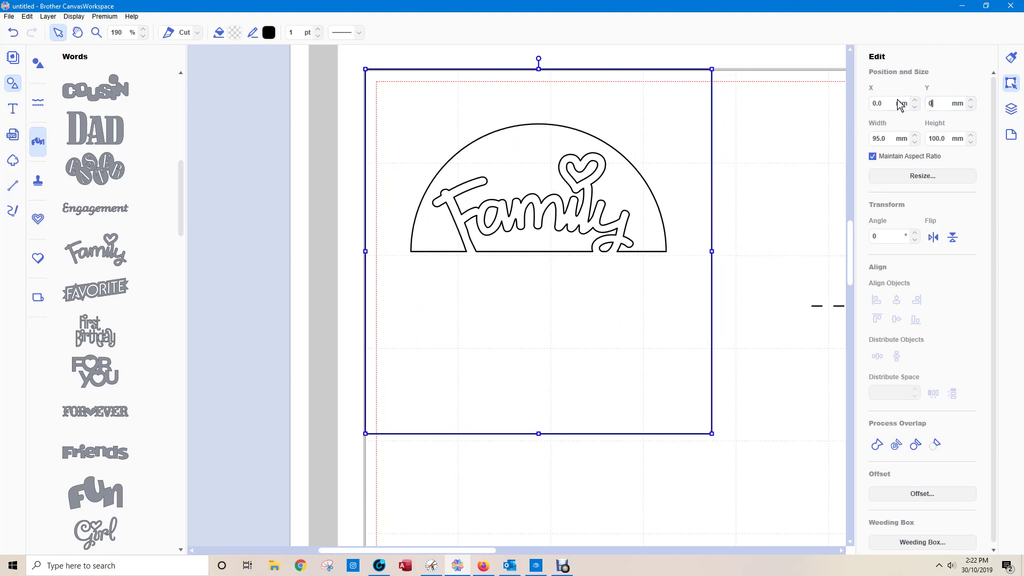
key(Return)
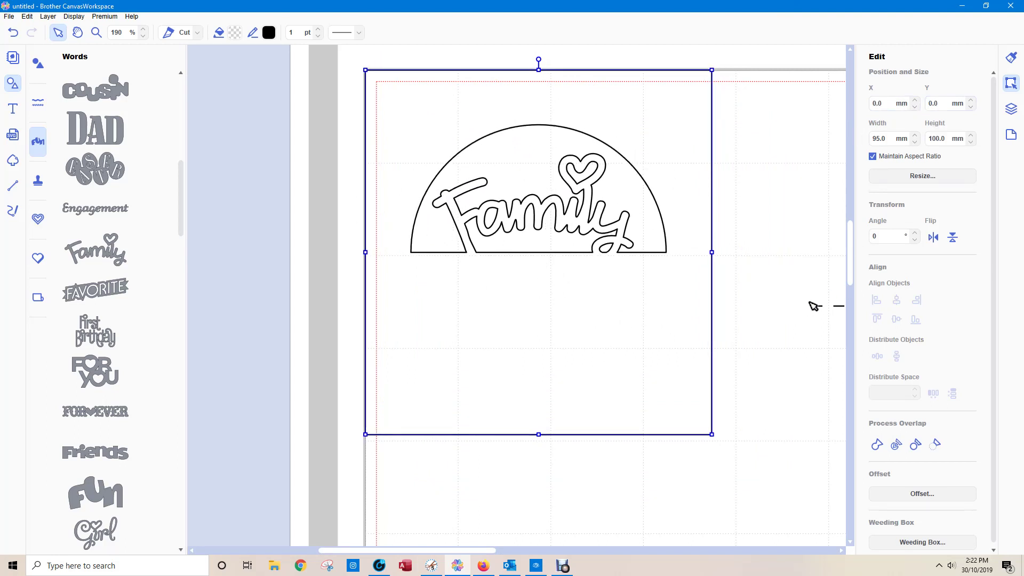
Step: Position the dashed fold line at X 0 mm and vertically at the Family piece's mid-height, along the semicircle's base
drag(805, 292, 845, 326)
click(900, 103)
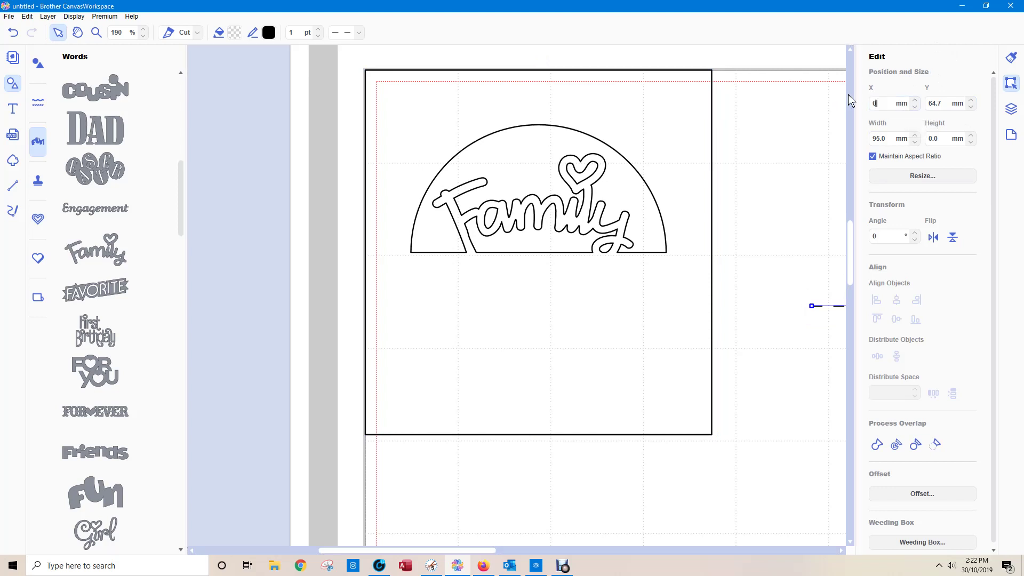
key(Tab)
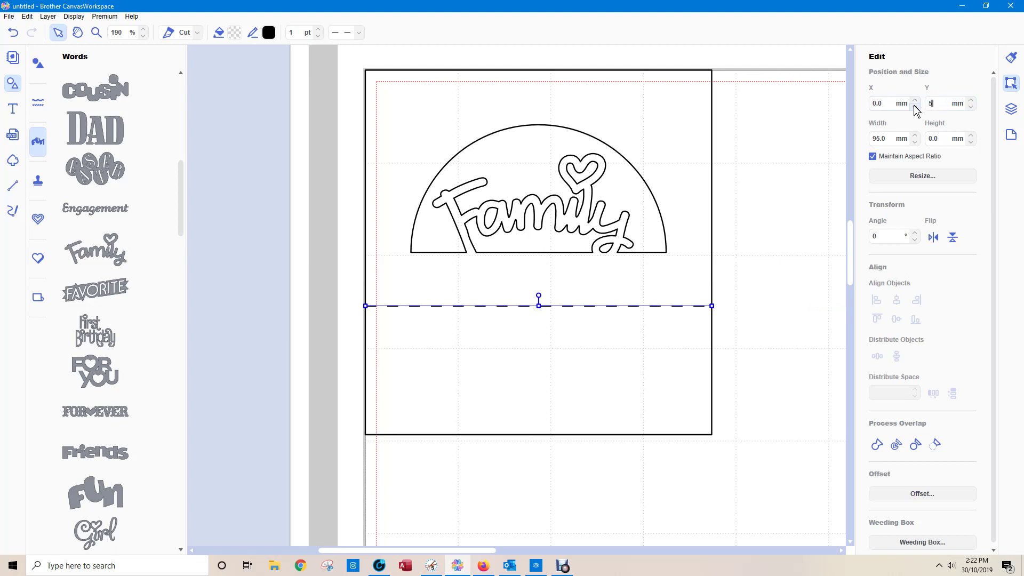
key(Return)
click(764, 309)
Step: Group the Family piece with its dashed fold line
drag(341, 55, 761, 500)
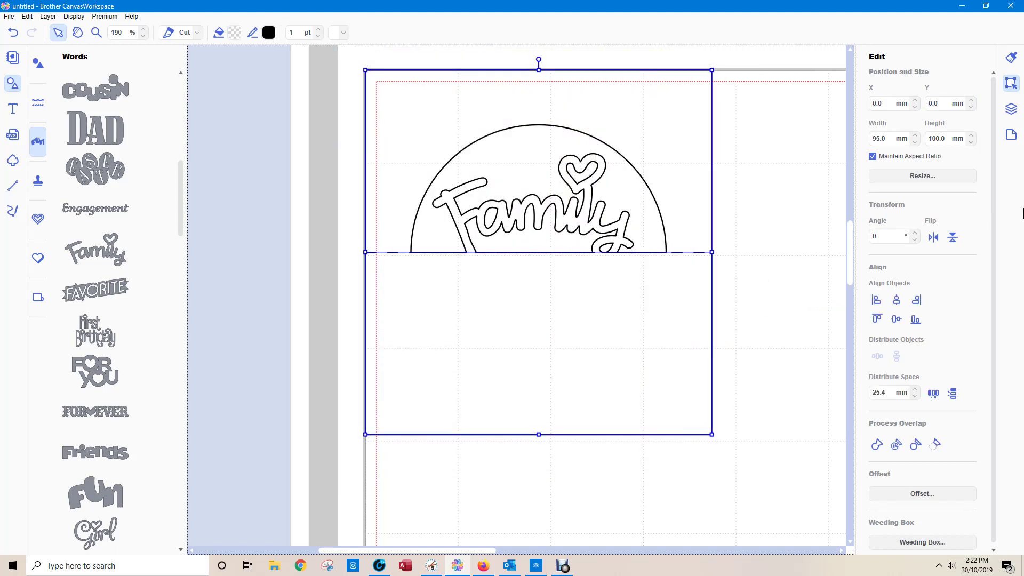
click(1010, 110)
click(869, 541)
click(775, 334)
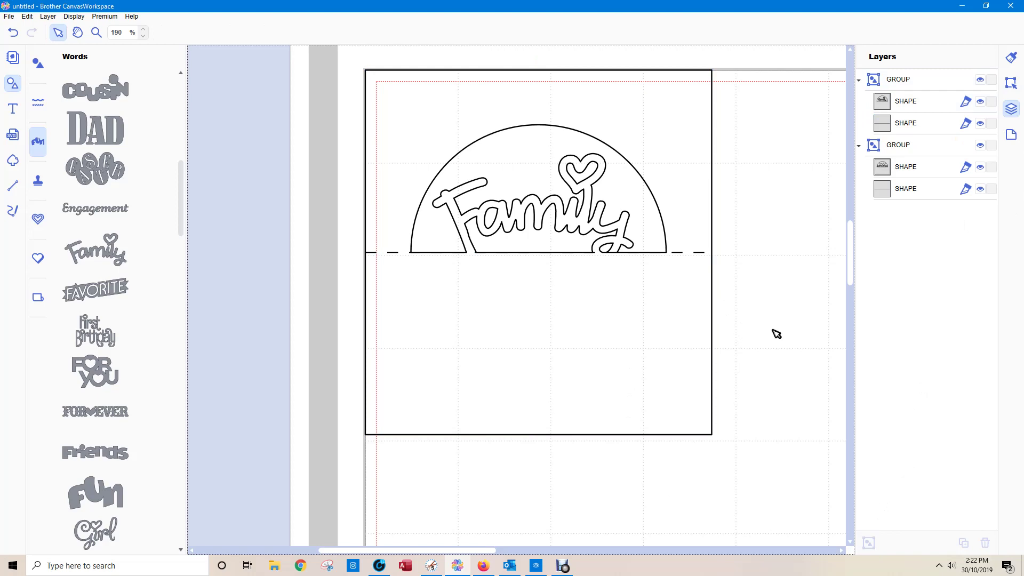
Step: Arrange the grouped Family and holly pieces side by side near the top of the mat, inside the red cutting boundary
scroll(776, 333, down, 5)
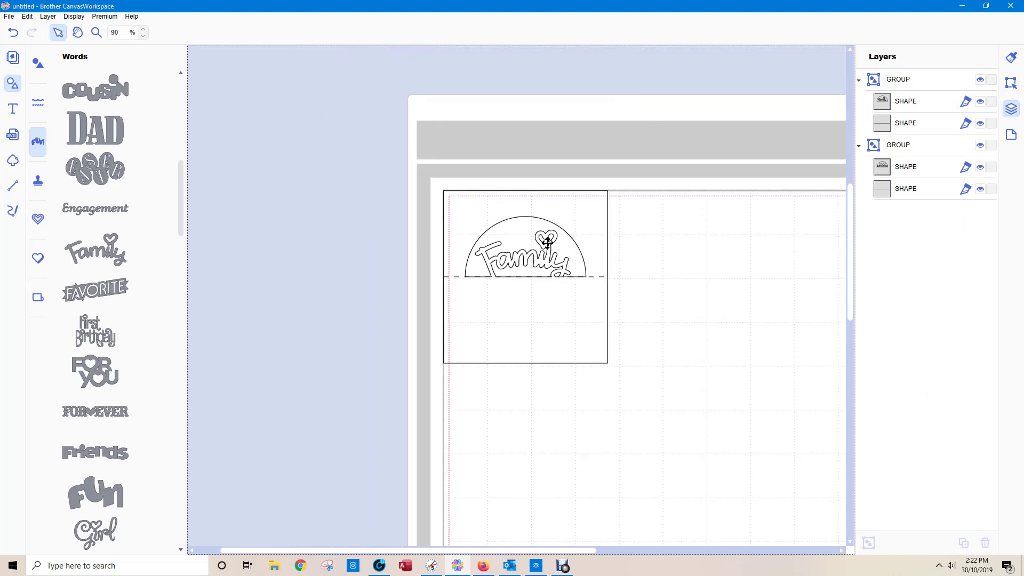
mouse_move(528, 254)
mouse_down()
mouse_move(587, 279)
mouse_move(563, 284)
mouse_move(537, 267)
mouse_up()
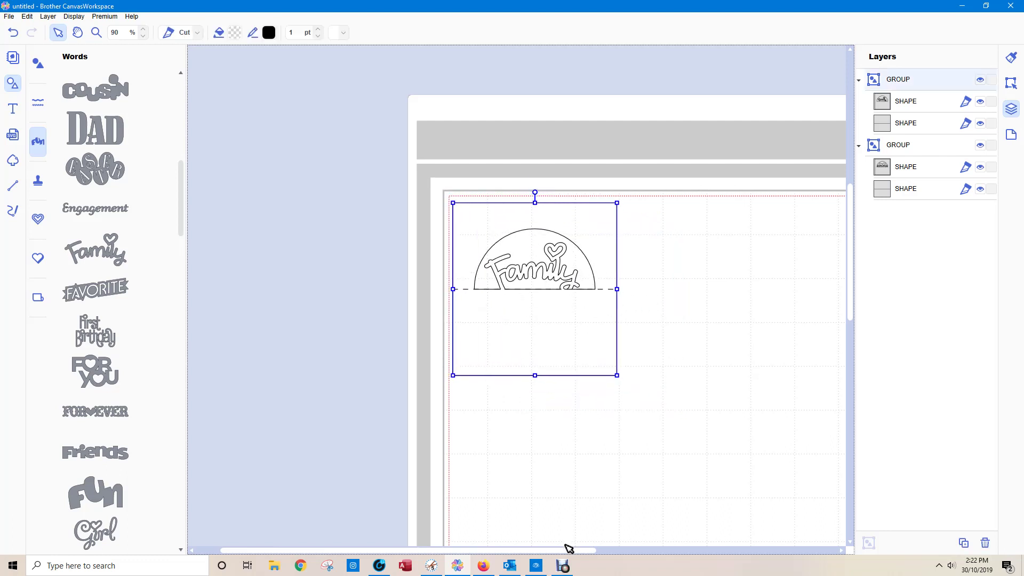
drag(565, 550, 677, 554)
drag(732, 249, 458, 351)
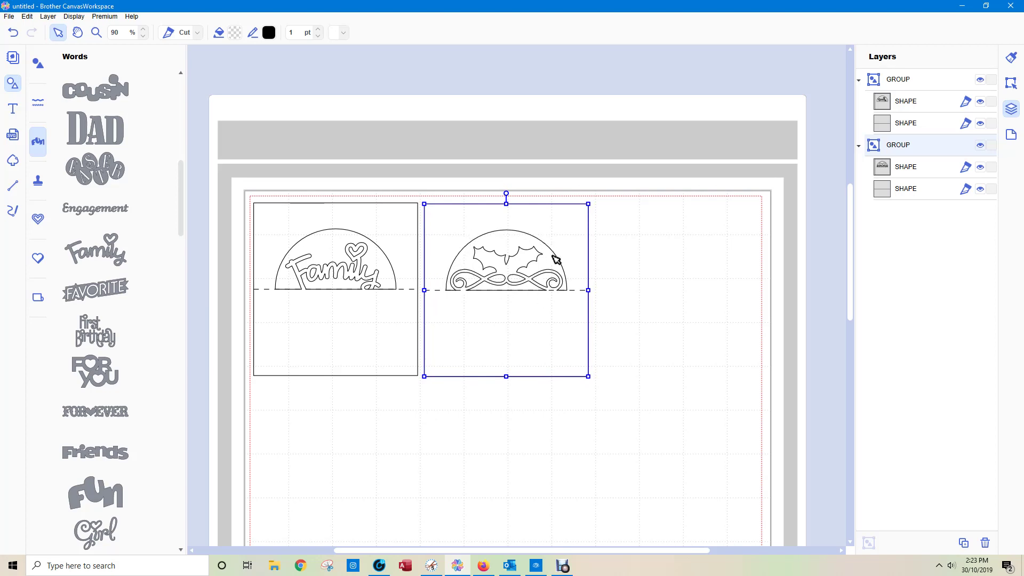
click(703, 331)
Step: Fill the Family piece with red #EB394C
click(368, 219)
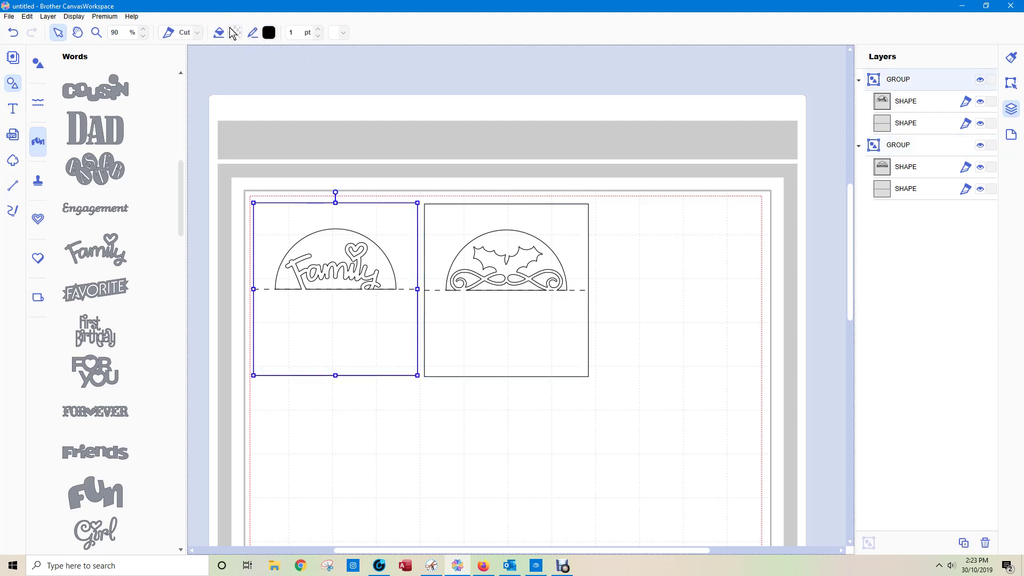
click(268, 33)
click(385, 259)
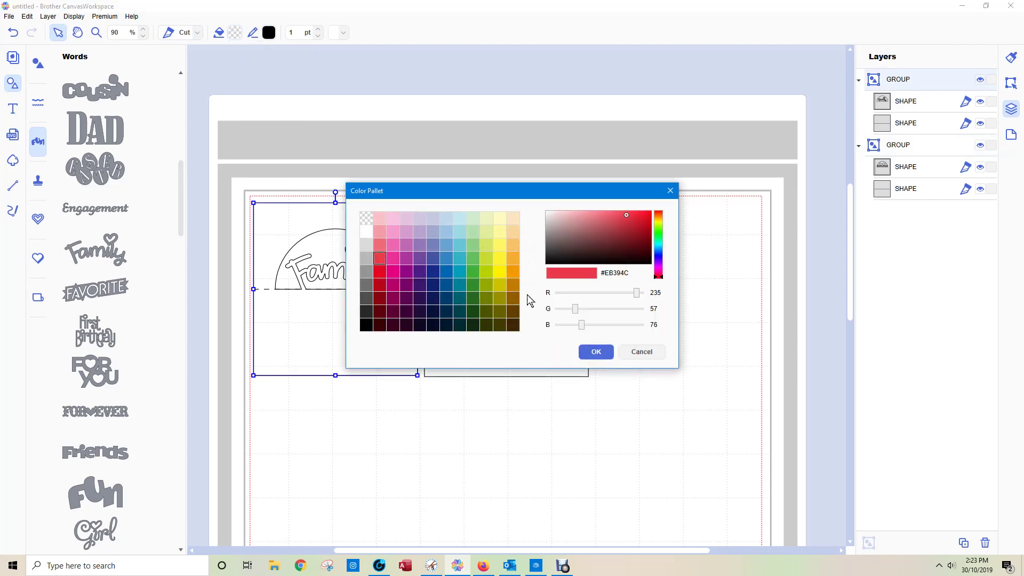
click(596, 352)
Step: Fill the holly piece with green #40AF36 and deselect it
click(528, 331)
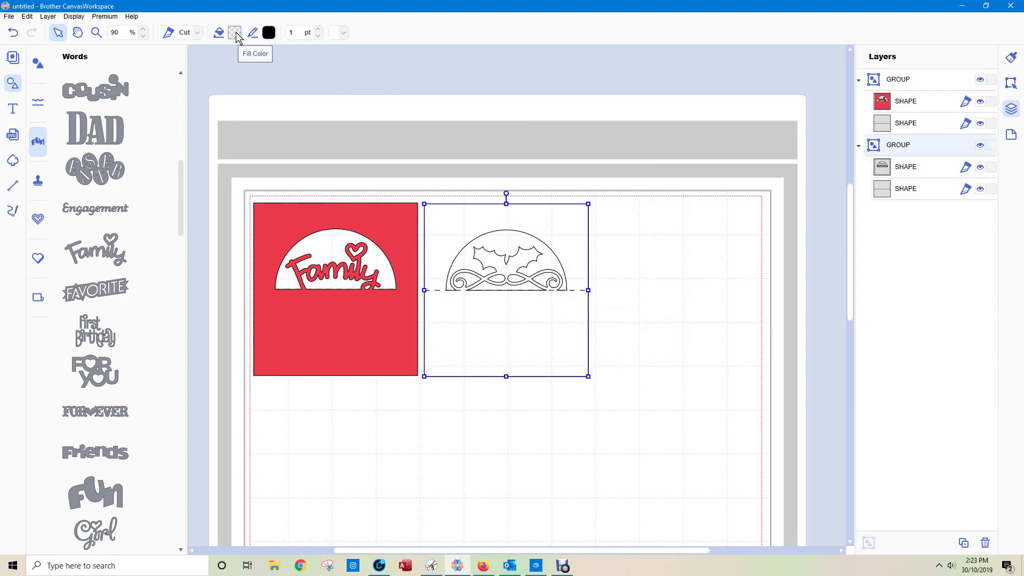
click(269, 33)
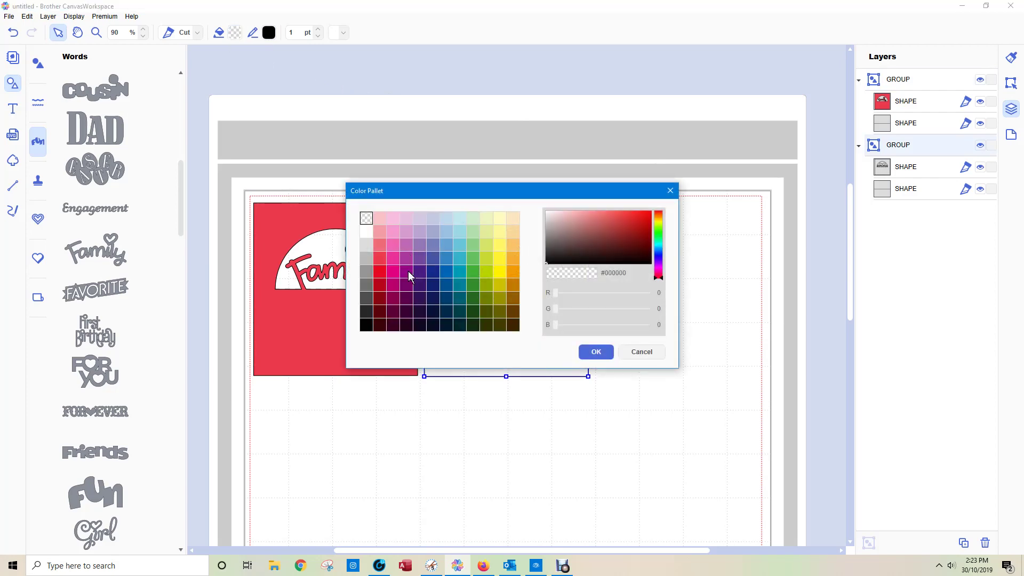
click(473, 272)
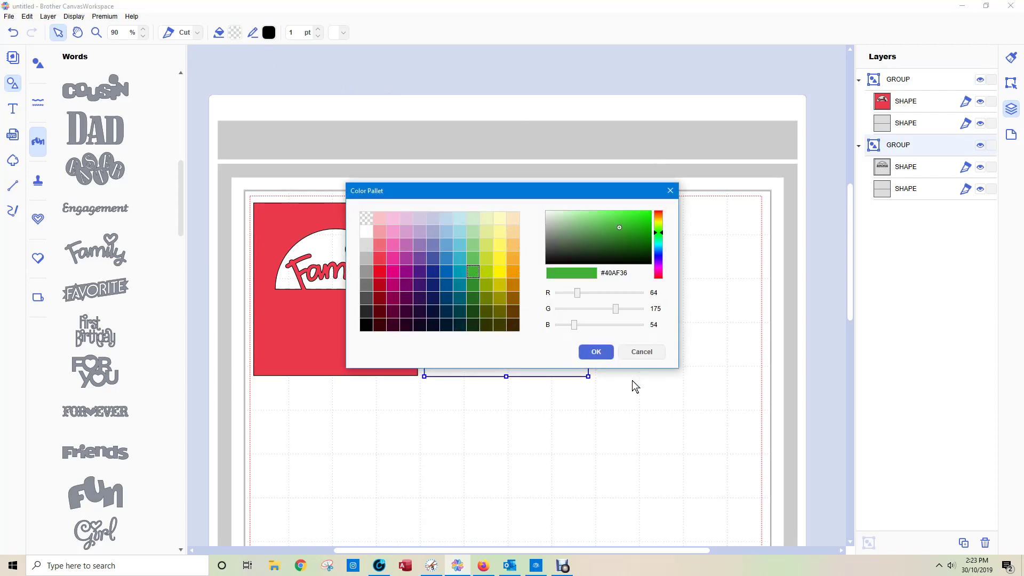
click(597, 352)
click(688, 339)
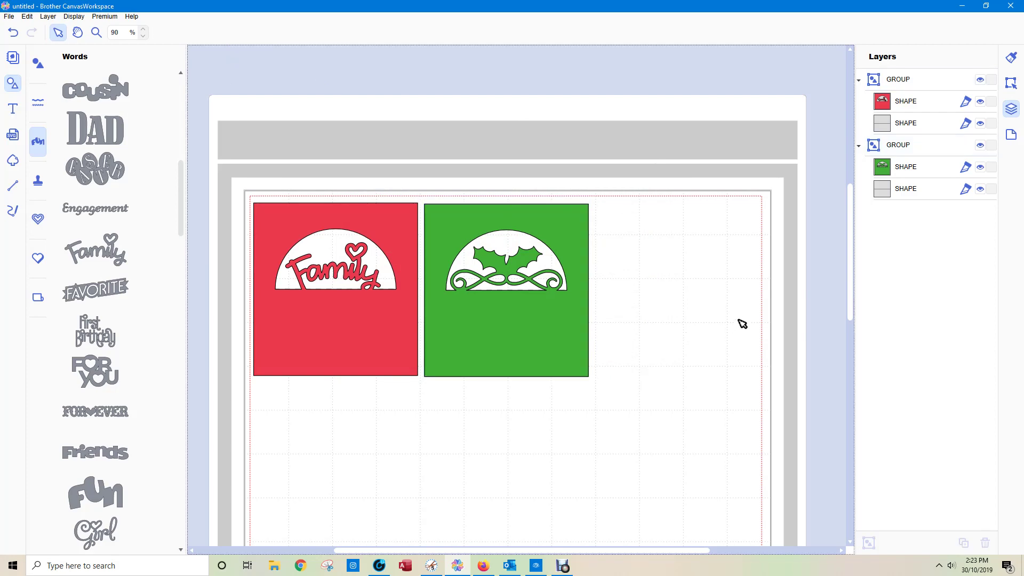